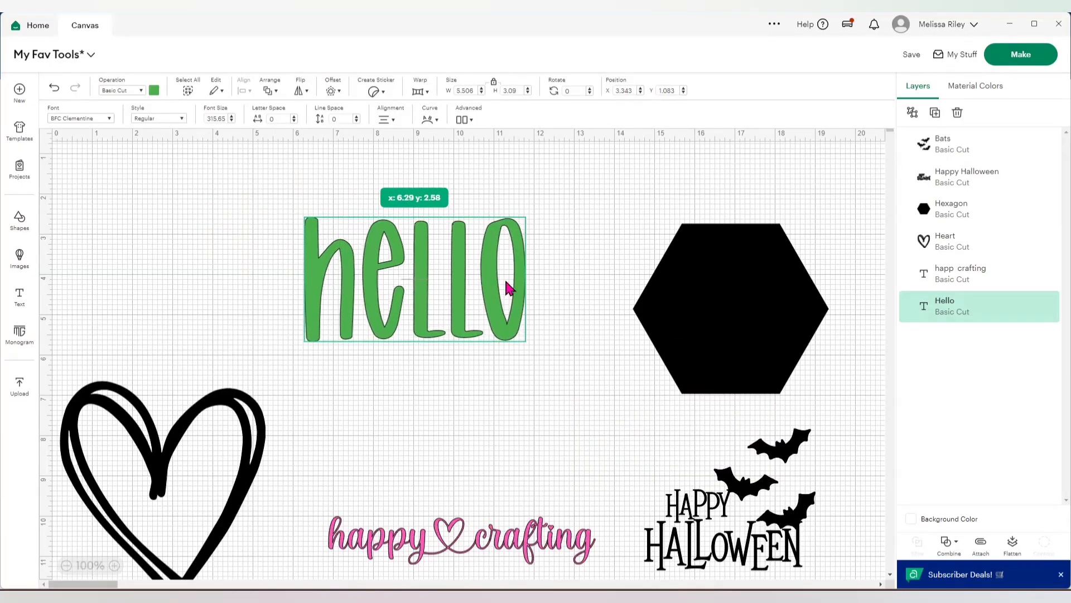
# Reposition the green hello text at about X 8.27, Y 2.42 and the black hexagon beside it, leaving room between them
pyautogui.moveTo(509, 287); pyautogui.dragTo(538, 304)
pyautogui.moveTo(748, 338); pyautogui.dragTo(793, 340)
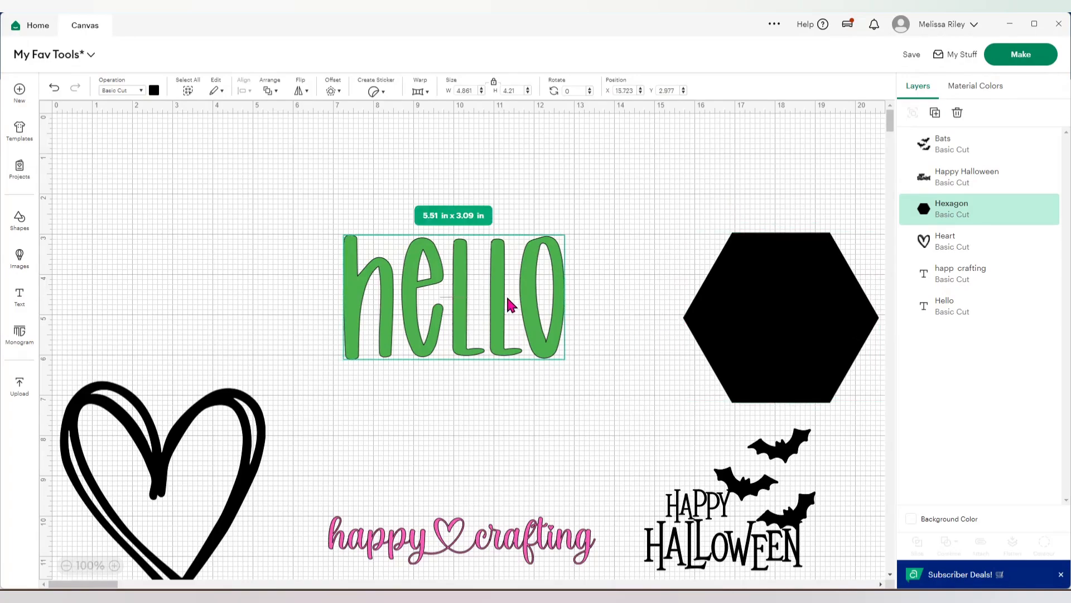
pyautogui.moveTo(508, 304); pyautogui.dragTo(516, 283)
pyautogui.moveTo(744, 326); pyautogui.dragTo(713, 289)
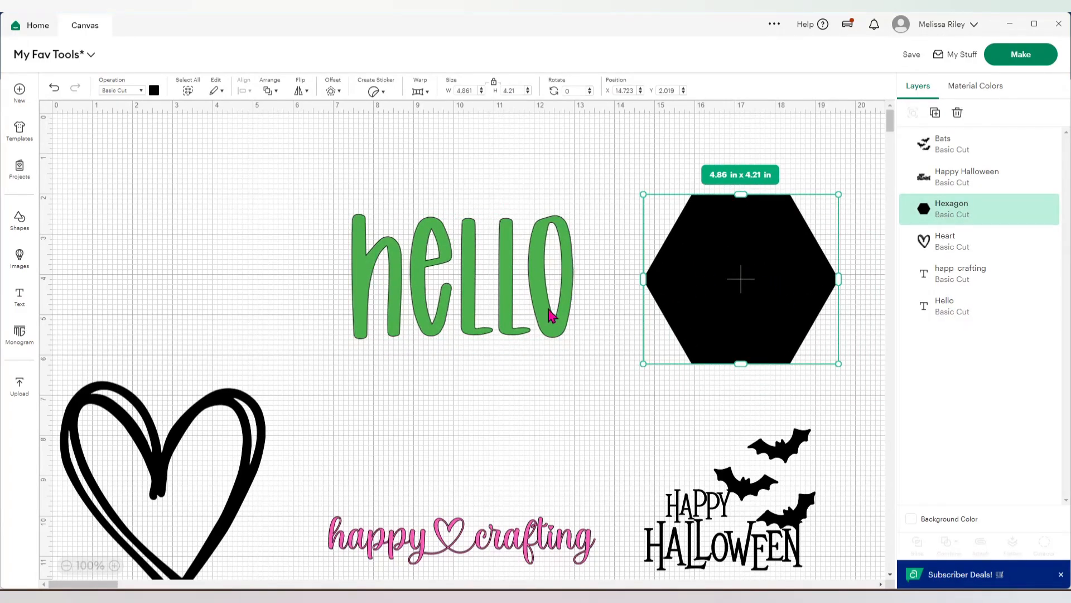
pyautogui.moveTo(748, 292); pyautogui.dragTo(785, 312)
pyautogui.click(471, 325)
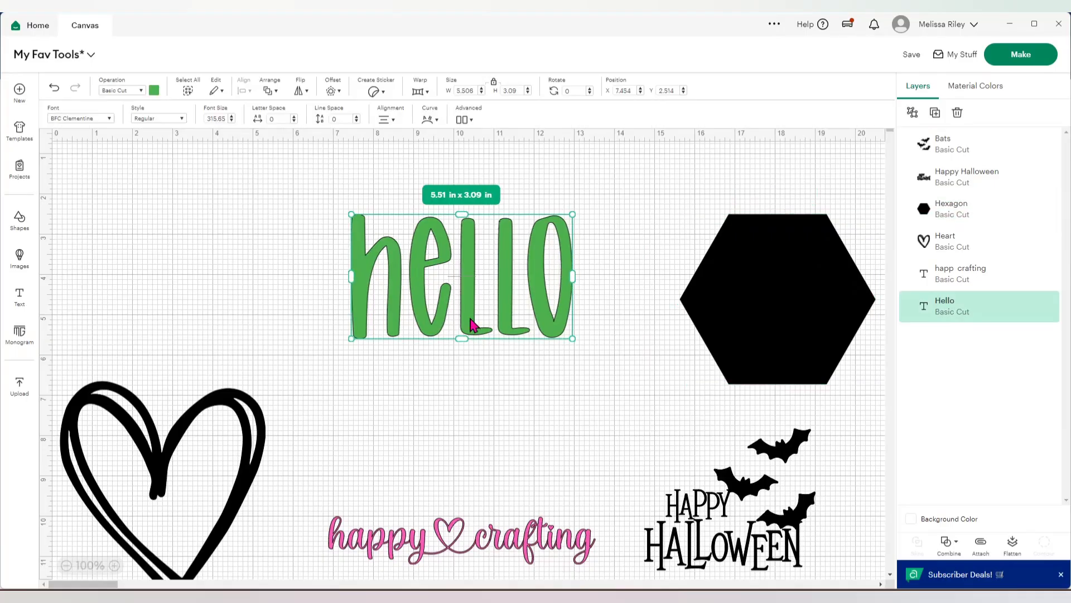
pyautogui.moveTo(471, 325); pyautogui.dragTo(505, 321)
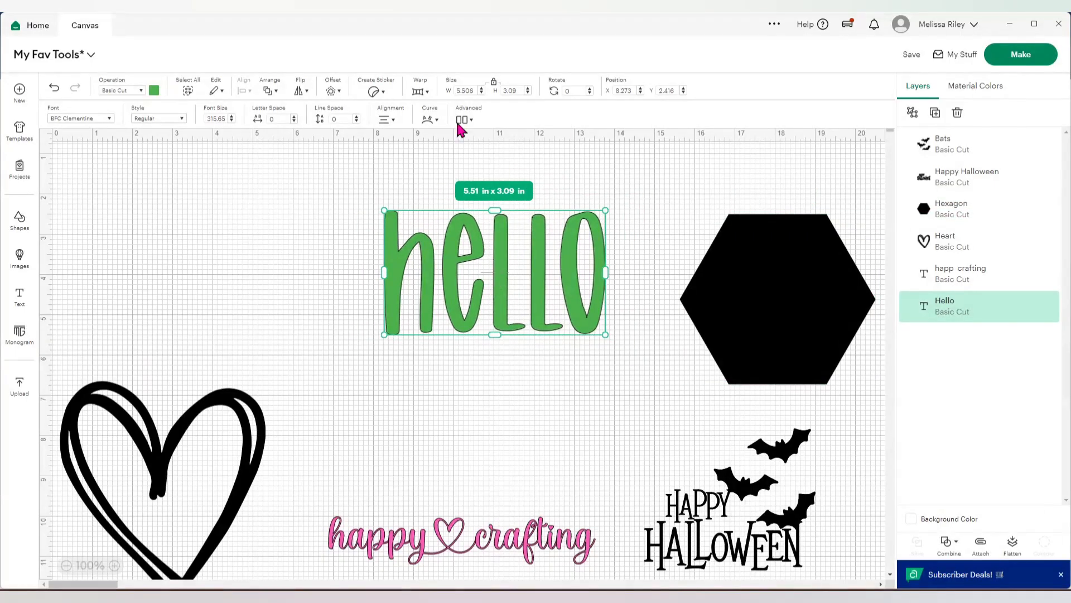
# Apply a welded offset with rounded corners to the hello text at a distance of 0.056 in
pyautogui.click(335, 91)
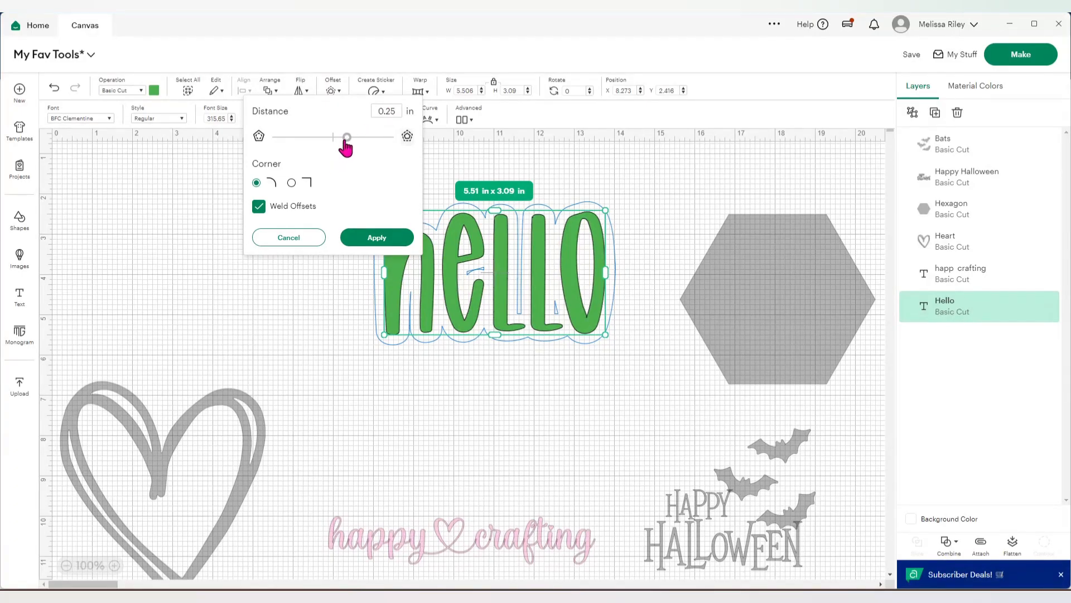
pyautogui.moveTo(346, 141)
pyautogui.mouseDown()
pyautogui.moveTo(390, 144)
pyautogui.moveTo(339, 139)
pyautogui.mouseUp()
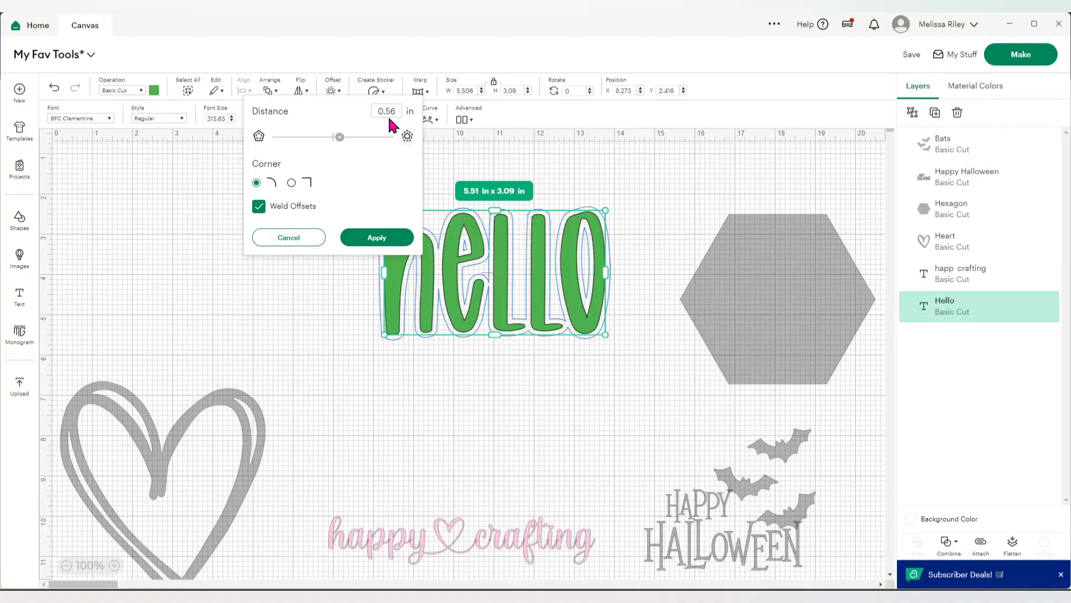
pyautogui.press('Return')
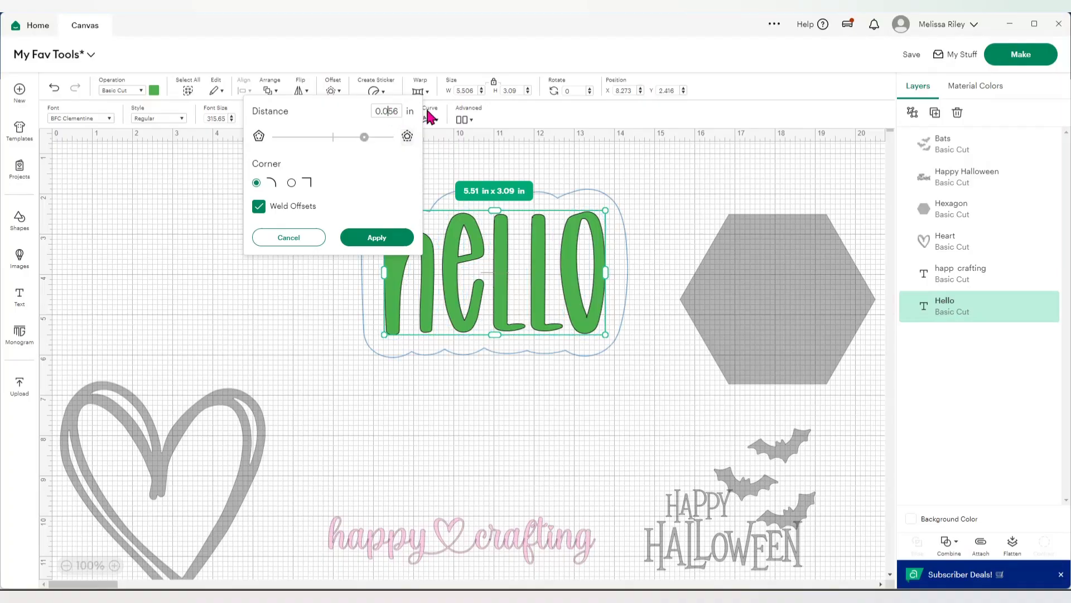
pyautogui.press('Return')
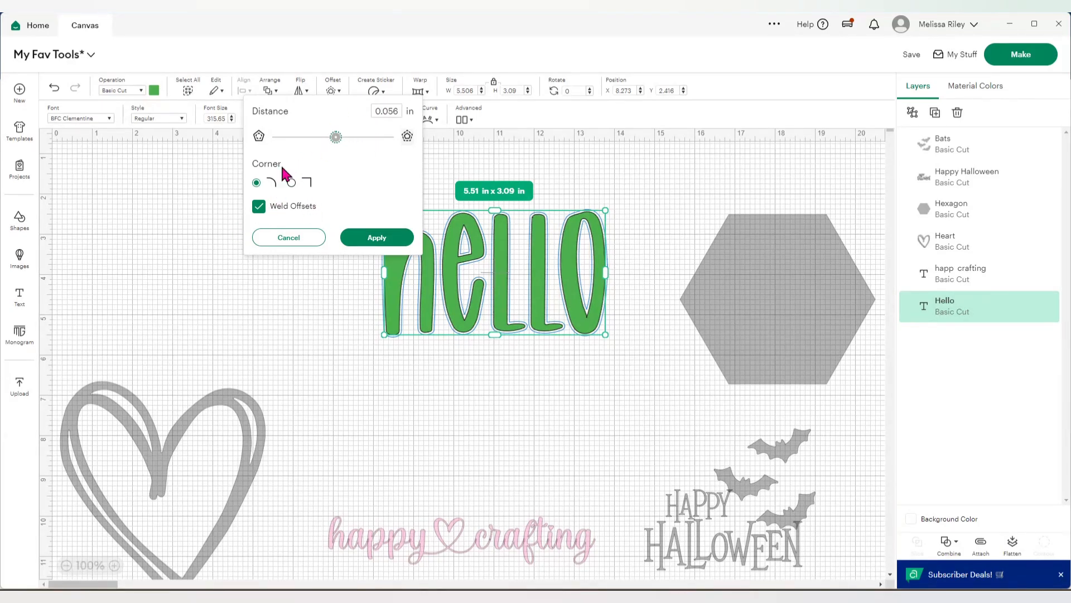
pyautogui.click(383, 241)
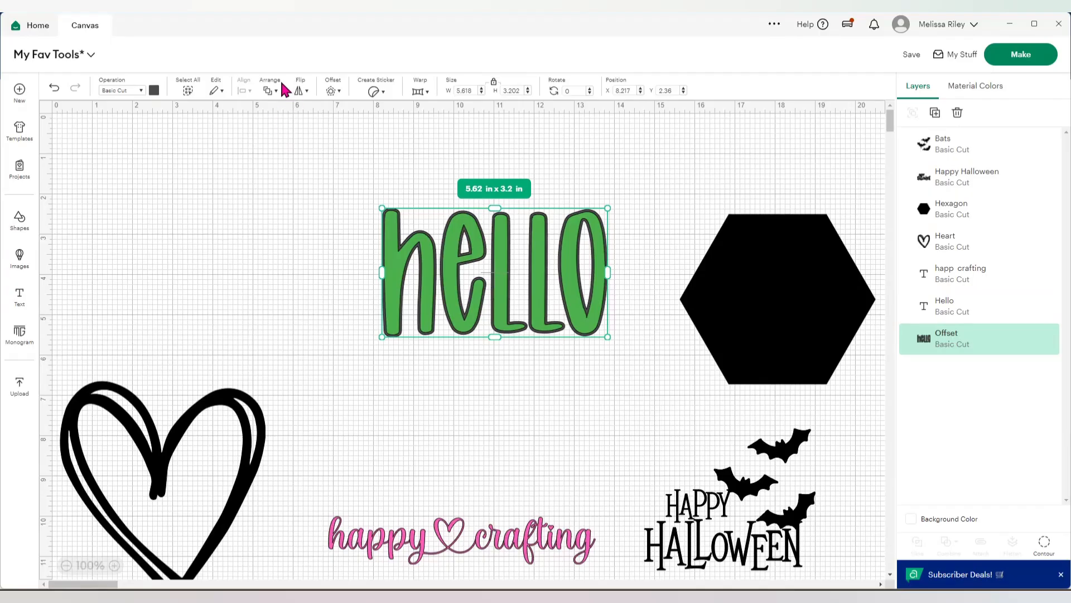
# Apply a second offset with rounded corners around the first hello offset at a distance of 0.139 in
pyautogui.click(331, 91)
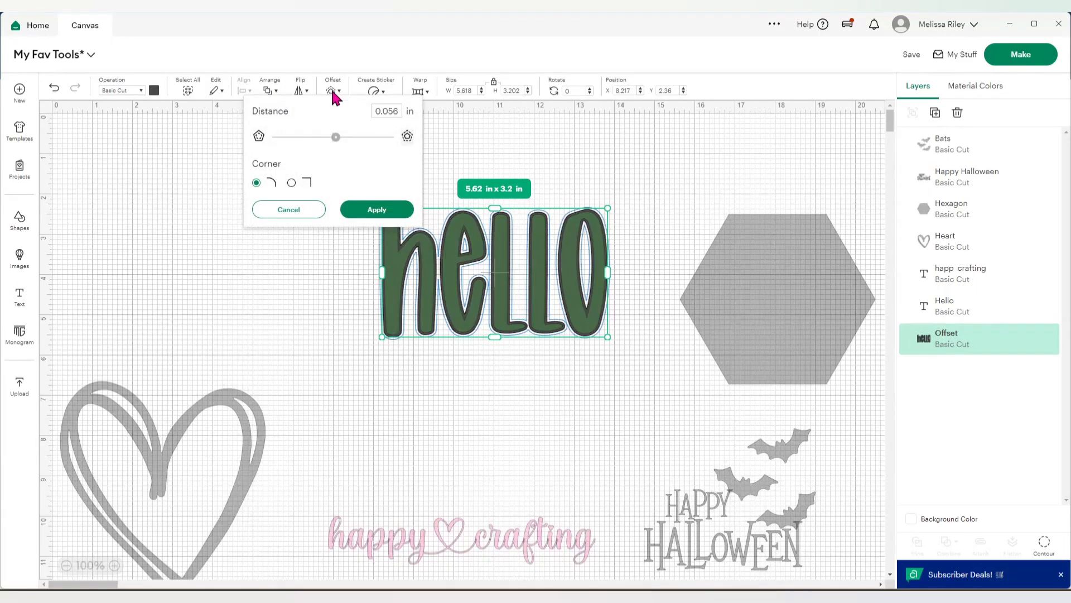
pyautogui.moveTo(337, 137); pyautogui.dragTo(340, 143)
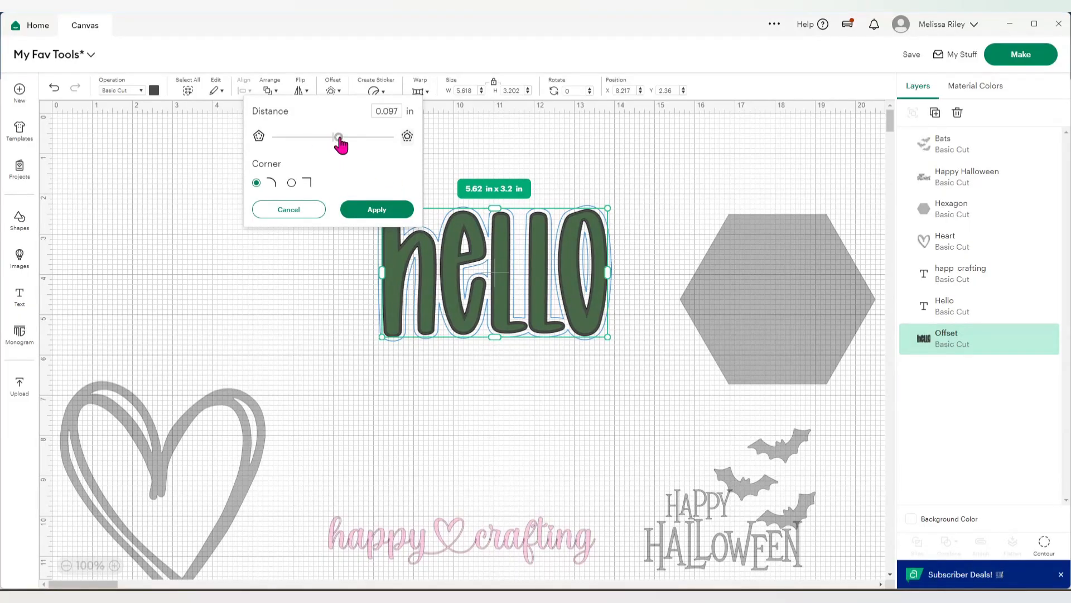
pyautogui.moveTo(339, 138); pyautogui.dragTo(341, 138)
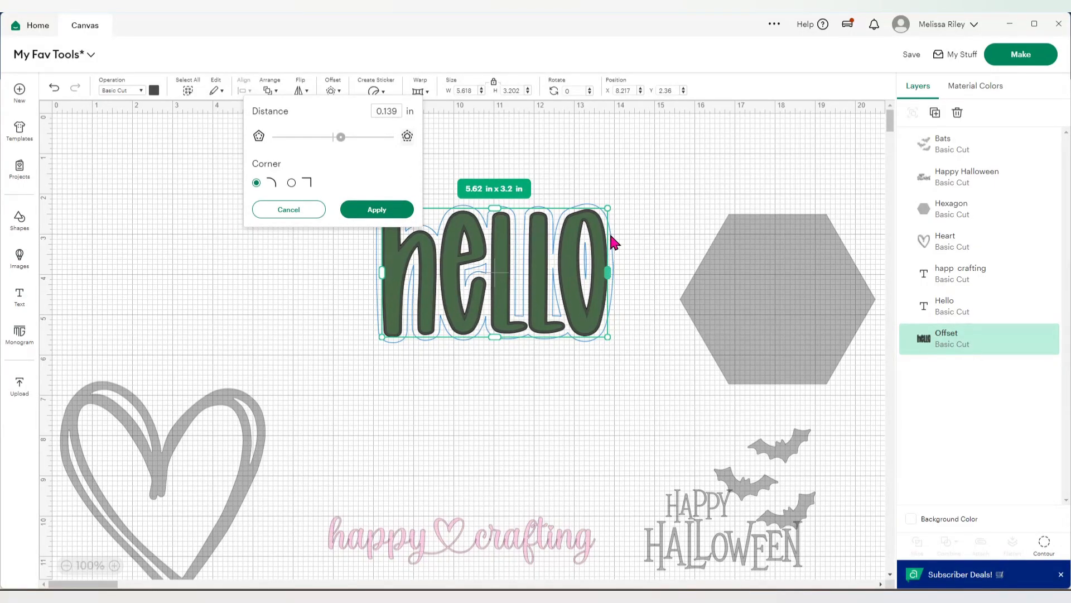
pyautogui.click(363, 215)
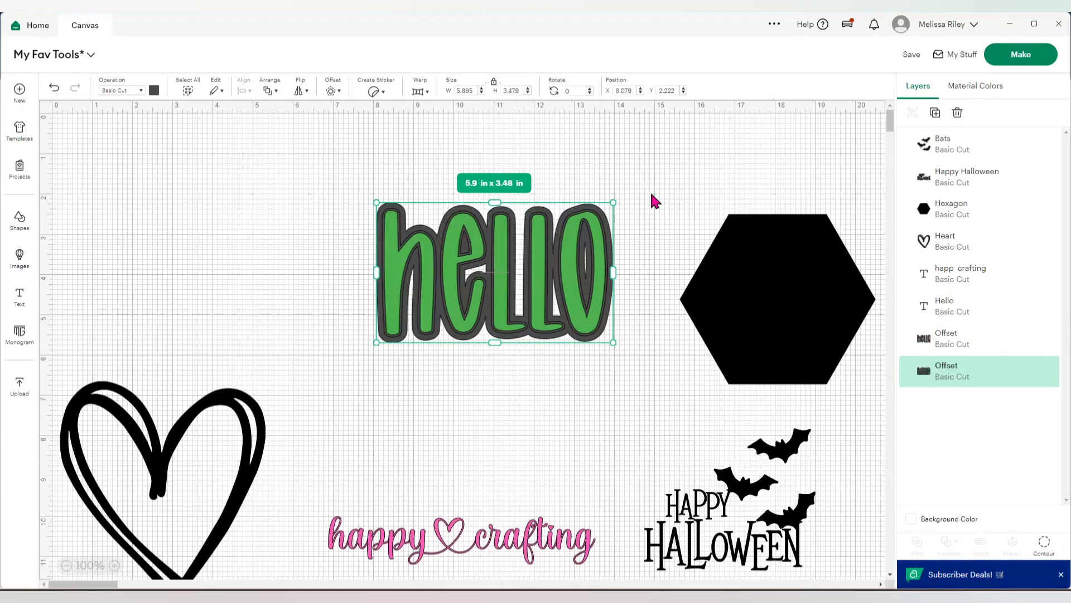
# Change the outer hello offset's color to white and deselect it
pyautogui.click(152, 93)
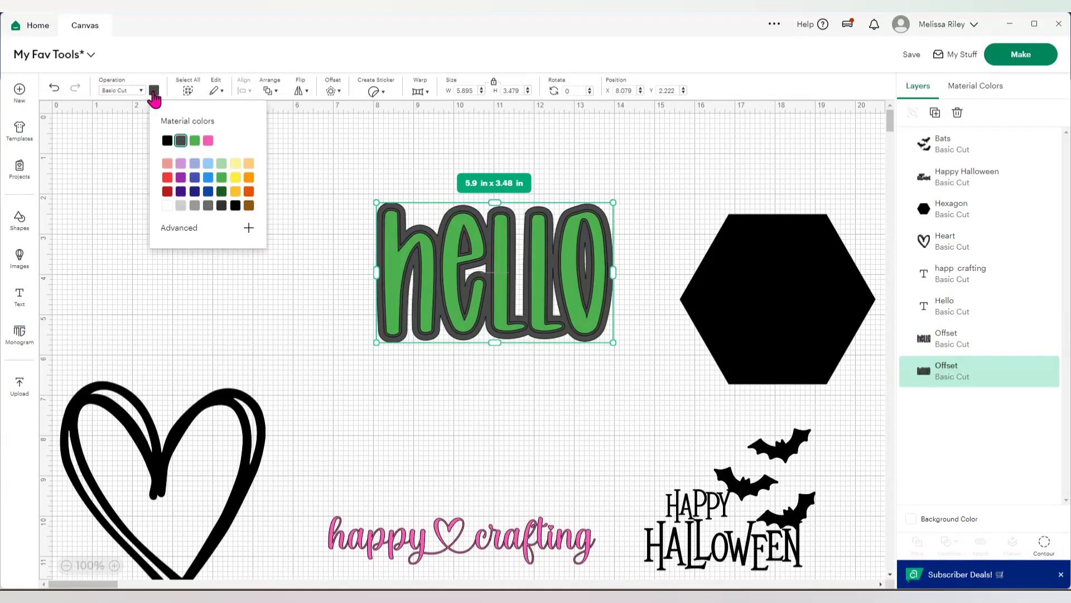
pyautogui.click(167, 206)
pyautogui.click(608, 444)
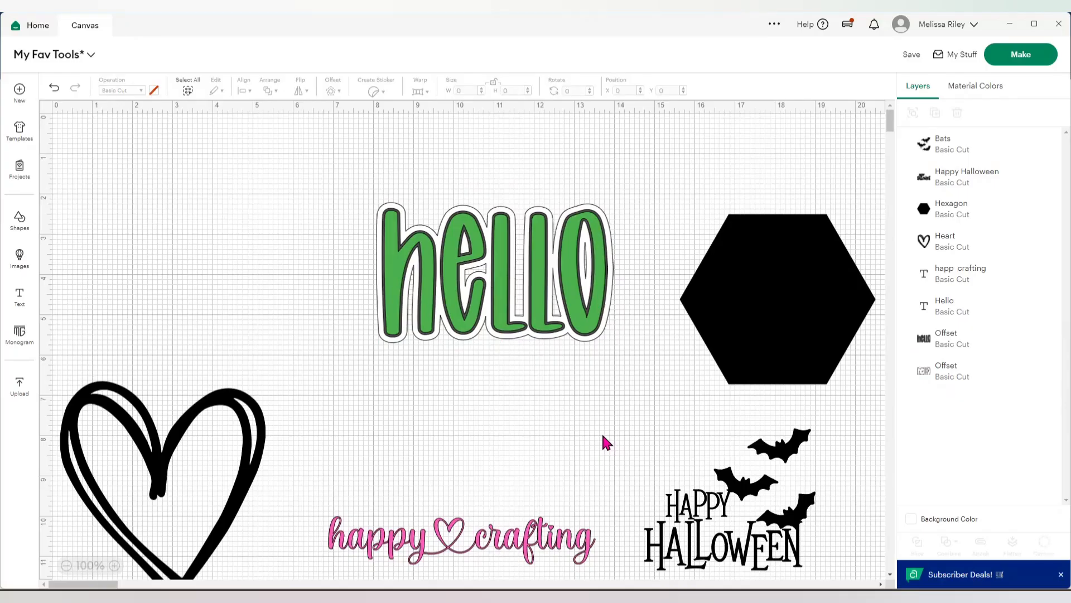
# Separate the hello text from its two offset layers, delete both offsets, and place the text beside the hexagon
pyautogui.click(504, 277)
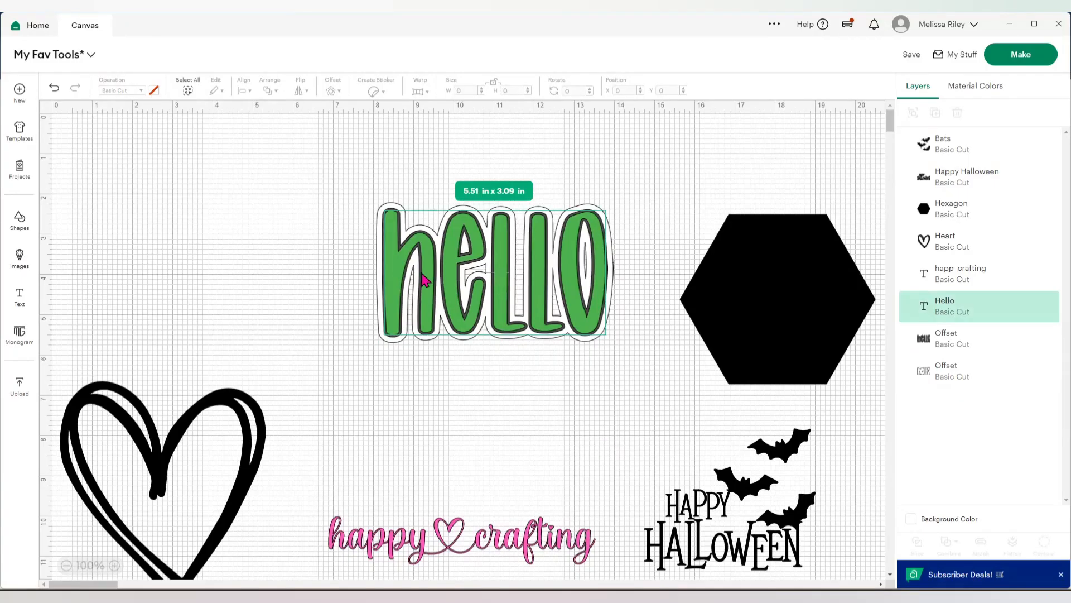
pyautogui.moveTo(422, 275); pyautogui.dragTo(289, 249)
pyautogui.click(566, 340)
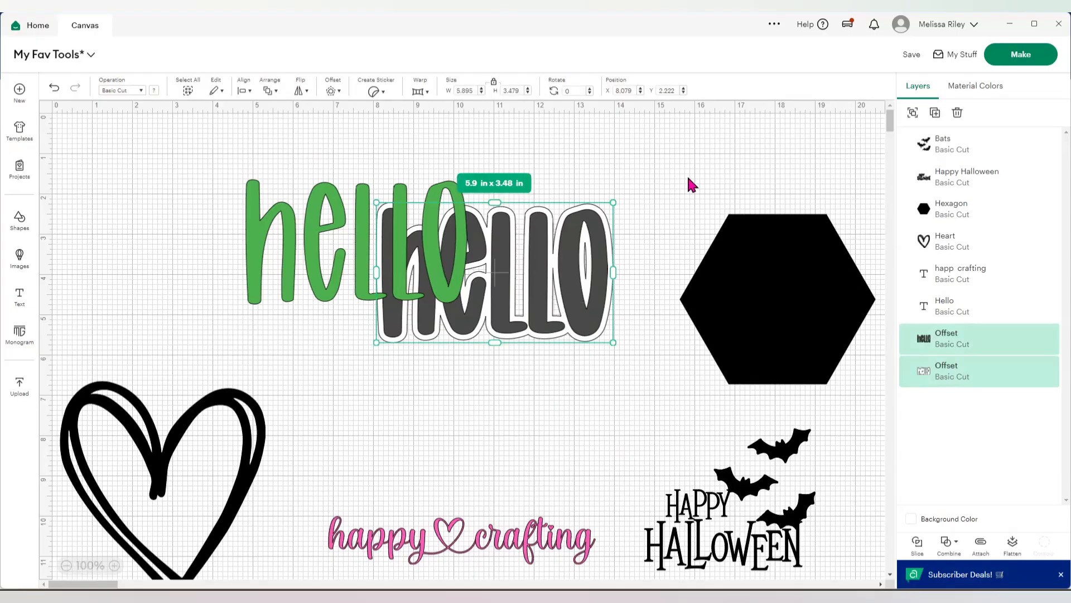
pyautogui.click(957, 113)
pyautogui.moveTo(379, 241); pyautogui.dragTo(544, 268)
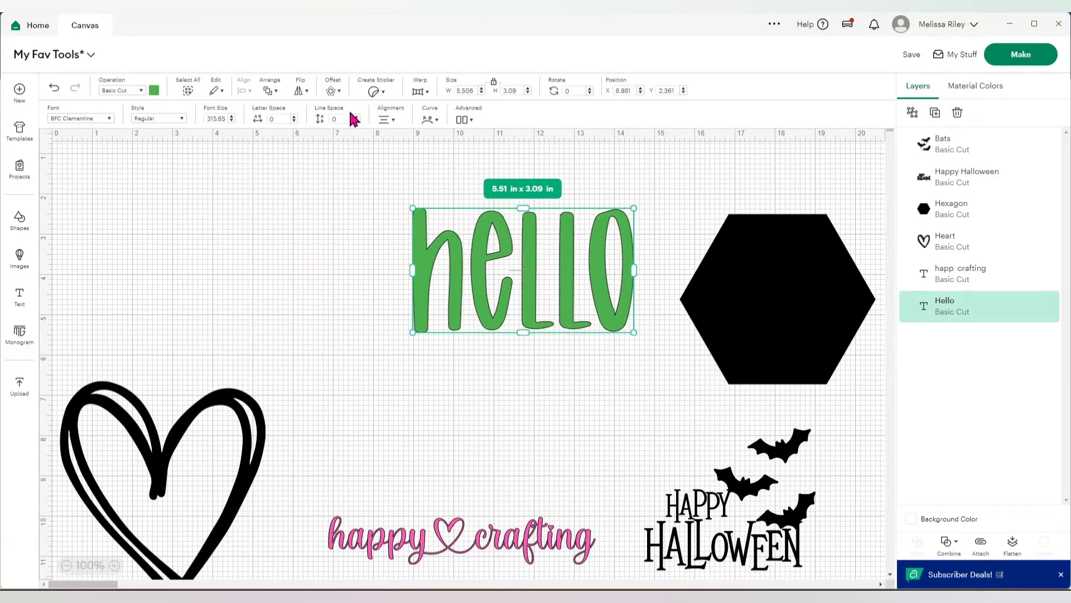
# Apply a 0.139 in offset to the hello text with Weld Offsets disabled, and delete the separate letter offsets it produces
pyautogui.click(338, 89)
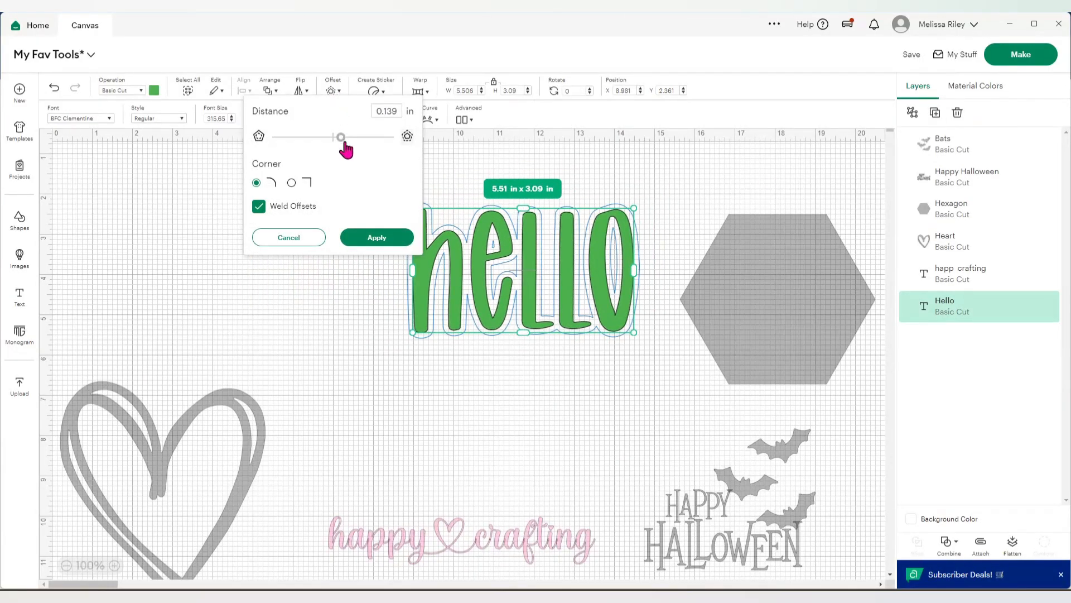
pyautogui.click(258, 207)
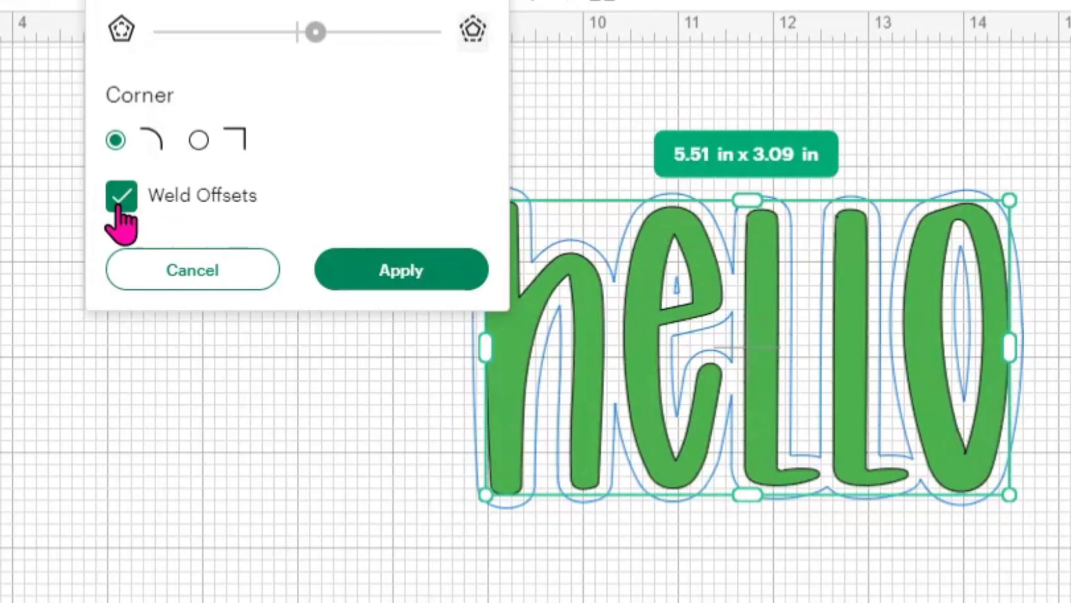
pyautogui.click(259, 211)
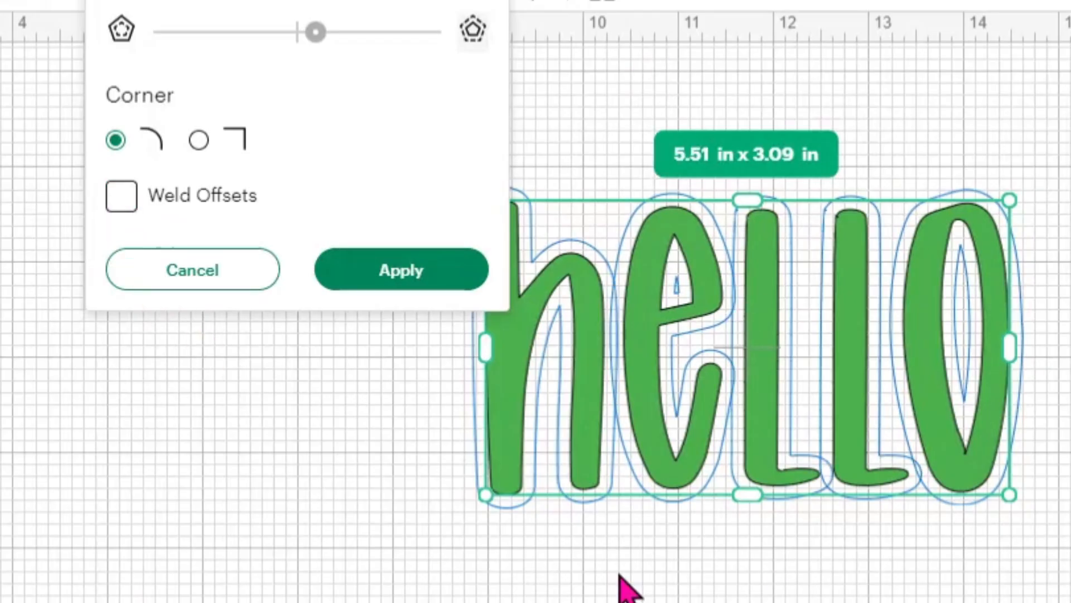
pyautogui.click(411, 267)
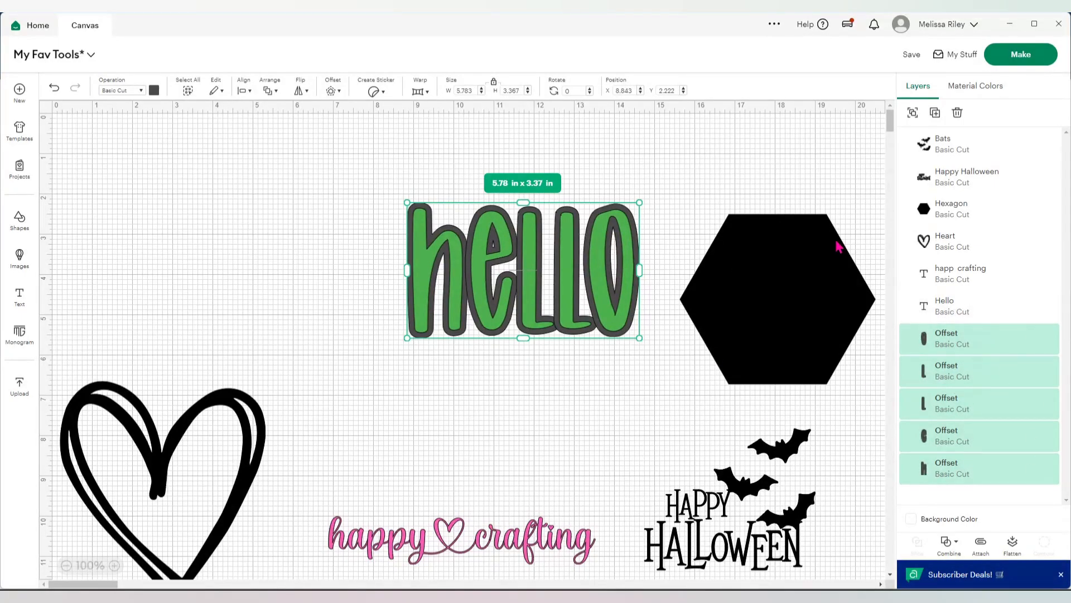
pyautogui.click(959, 116)
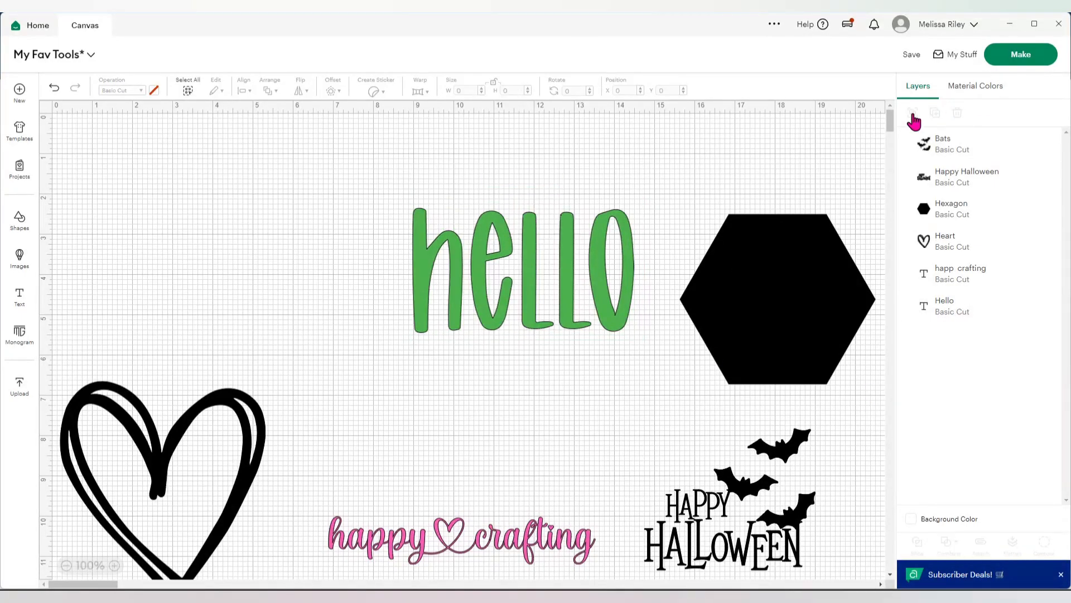
# Apply a welded offset with rounded corners to the hello text at a distance of about 0.083 in
pyautogui.click(617, 299)
pyautogui.click(333, 90)
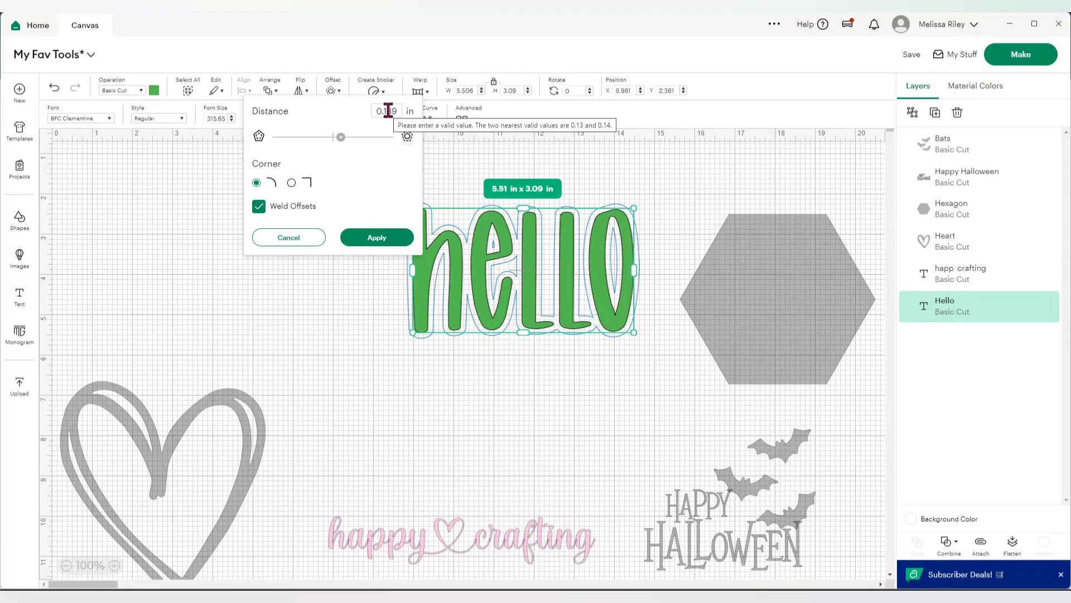
pyautogui.moveTo(339, 137); pyautogui.dragTo(336, 137)
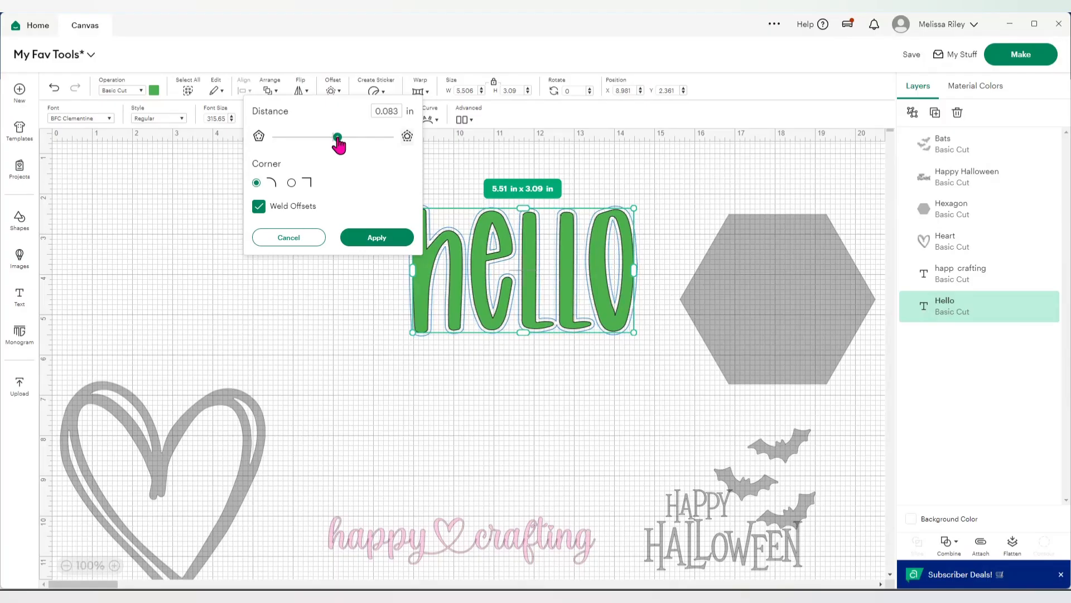
pyautogui.click(369, 240)
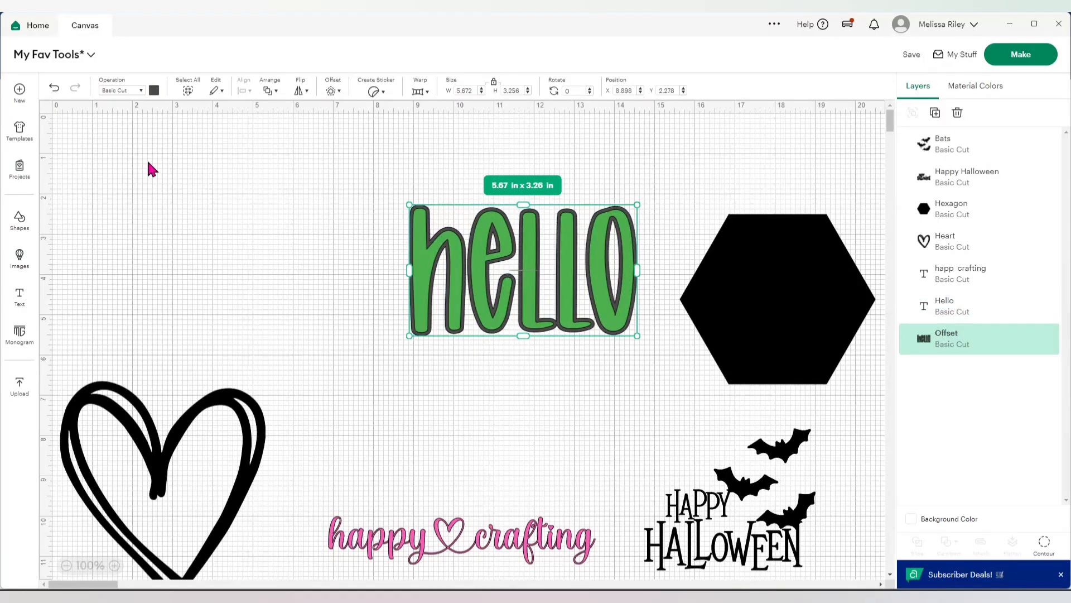
# Recolor the hello offset layer black and deselect it
pyautogui.click(154, 89)
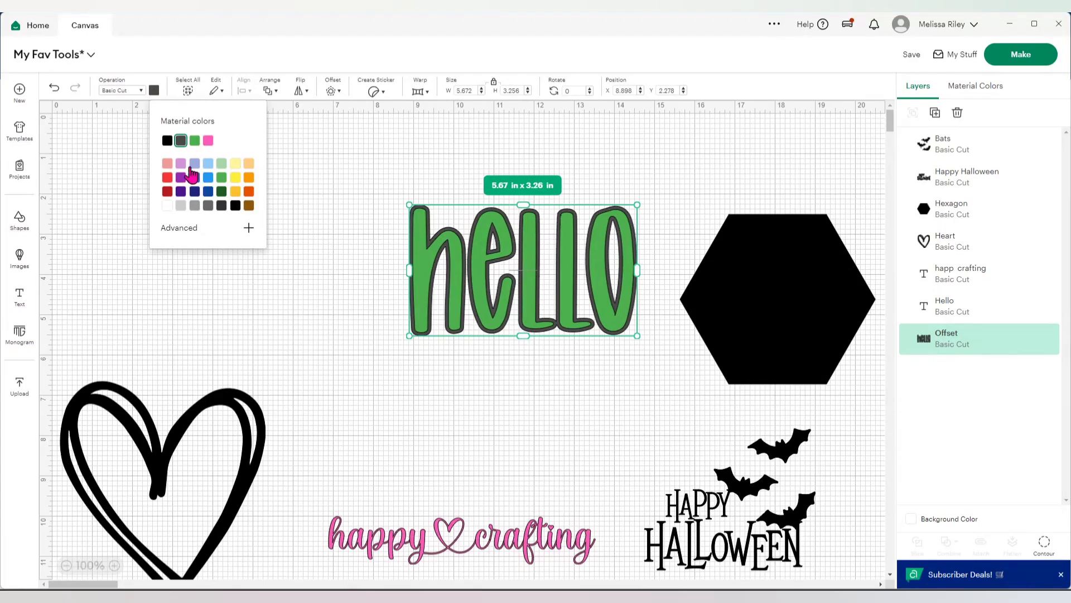
pyautogui.click(166, 140)
pyautogui.click(487, 377)
# Shift the green hello text slightly right and down over its black offset, to about X 9.1, Y 2.47, for a drop-shadow look
pyautogui.click(488, 263)
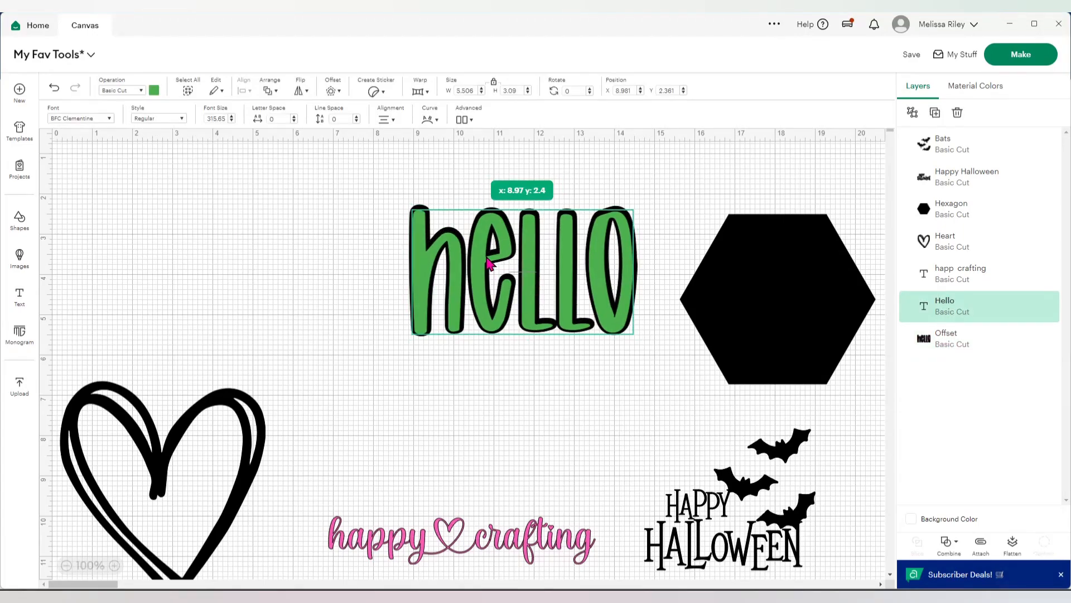
pyautogui.moveTo(488, 263); pyautogui.dragTo(495, 267)
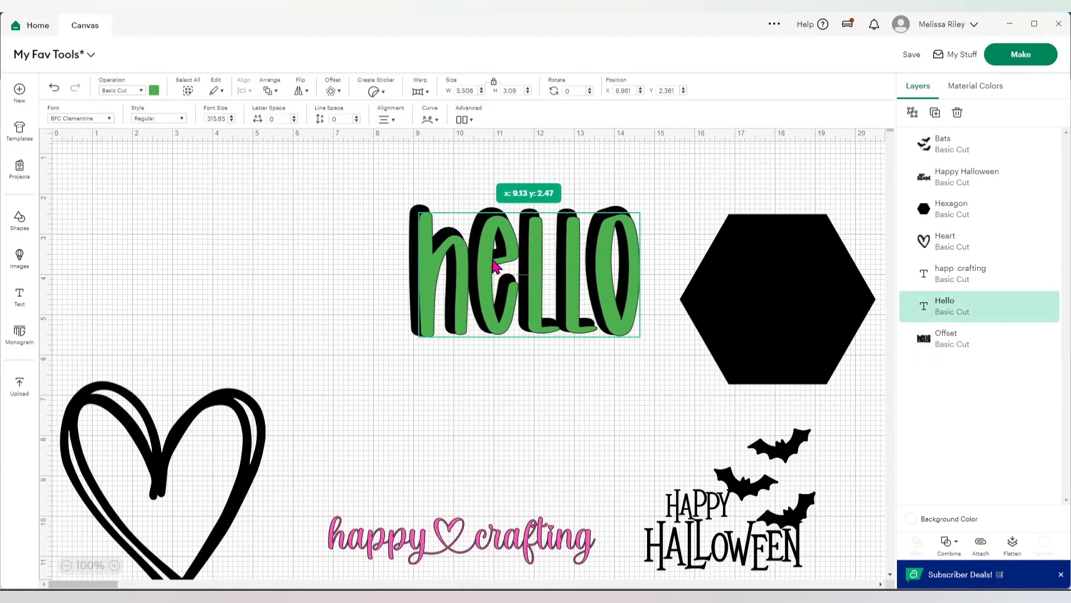
pyautogui.click(558, 368)
# Move the hexagon farther right to about X 17.04, and group the hello text with its black offset
pyautogui.click(761, 337)
pyautogui.moveTo(760, 337); pyautogui.dragTo(818, 335)
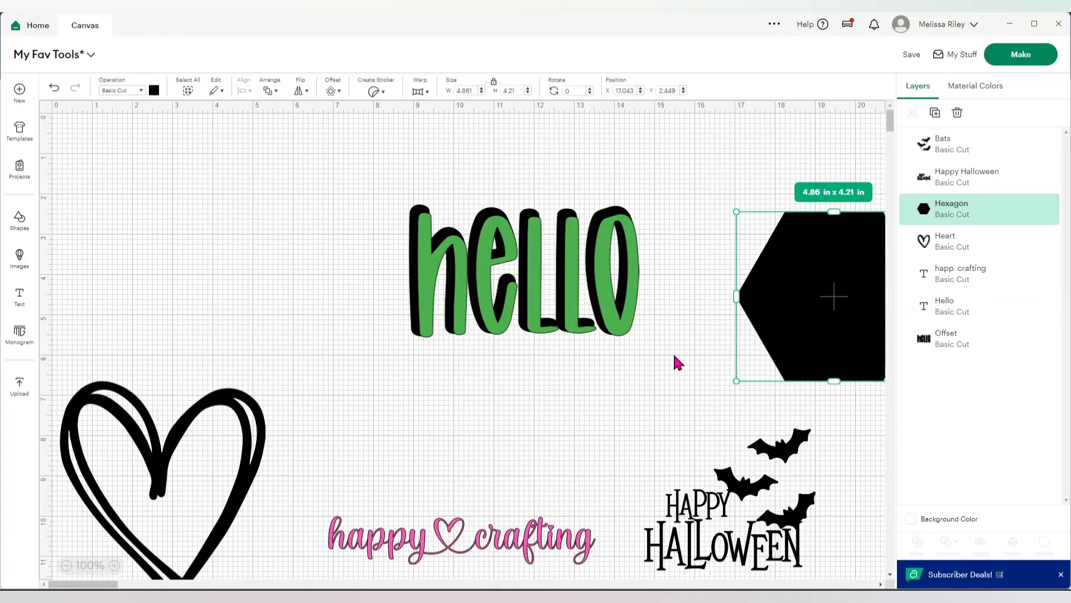
pyautogui.moveTo(675, 356); pyautogui.dragTo(361, 165)
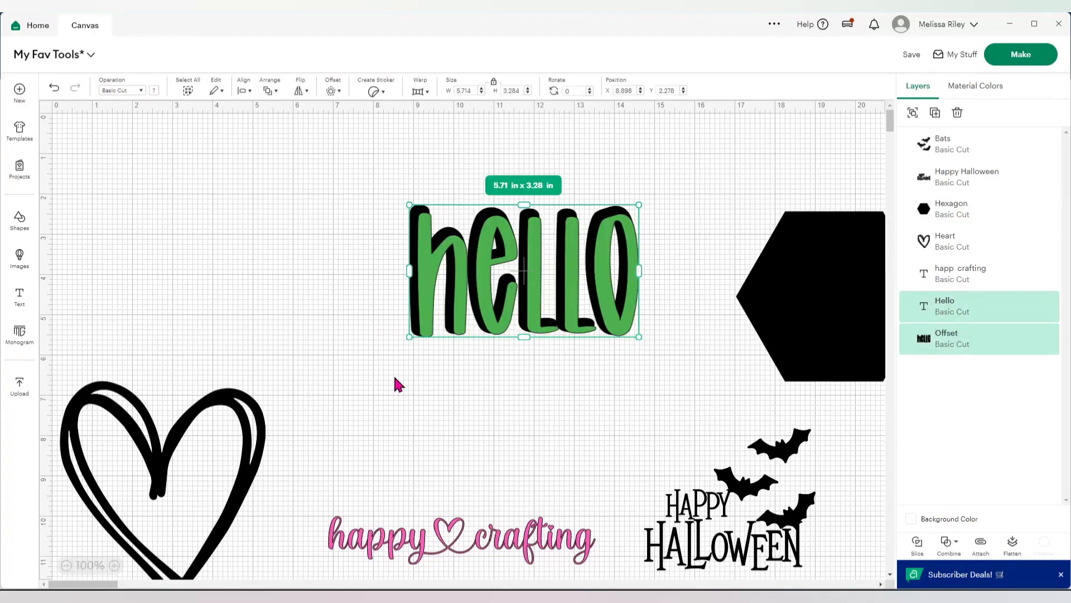
pyautogui.click(913, 112)
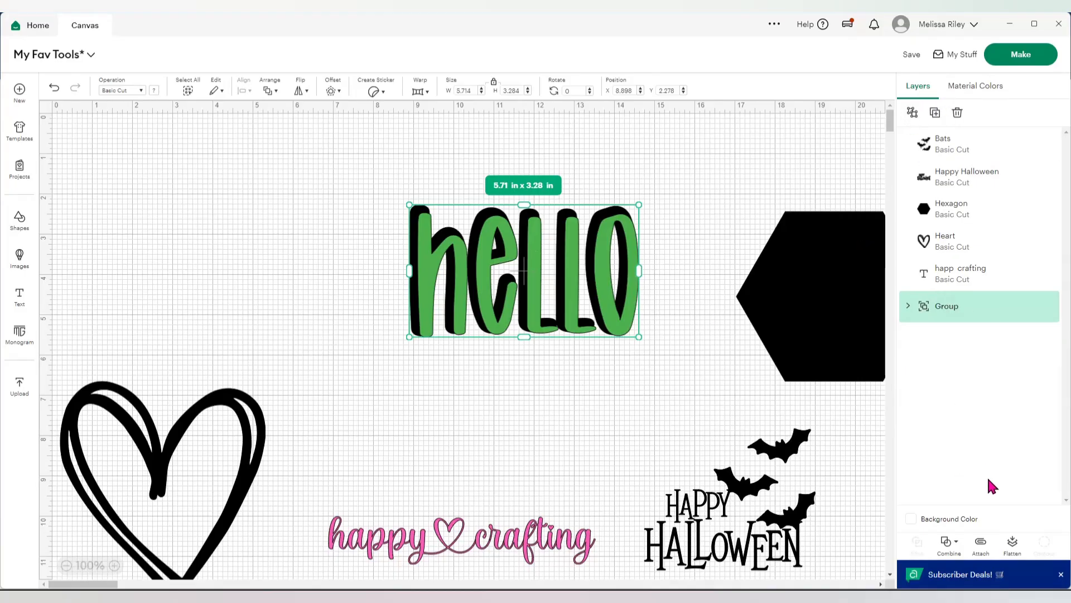
# Flatten the hello group into a Print Then Cut image, unflatten it again, and deselect it
pyautogui.click(1013, 542)
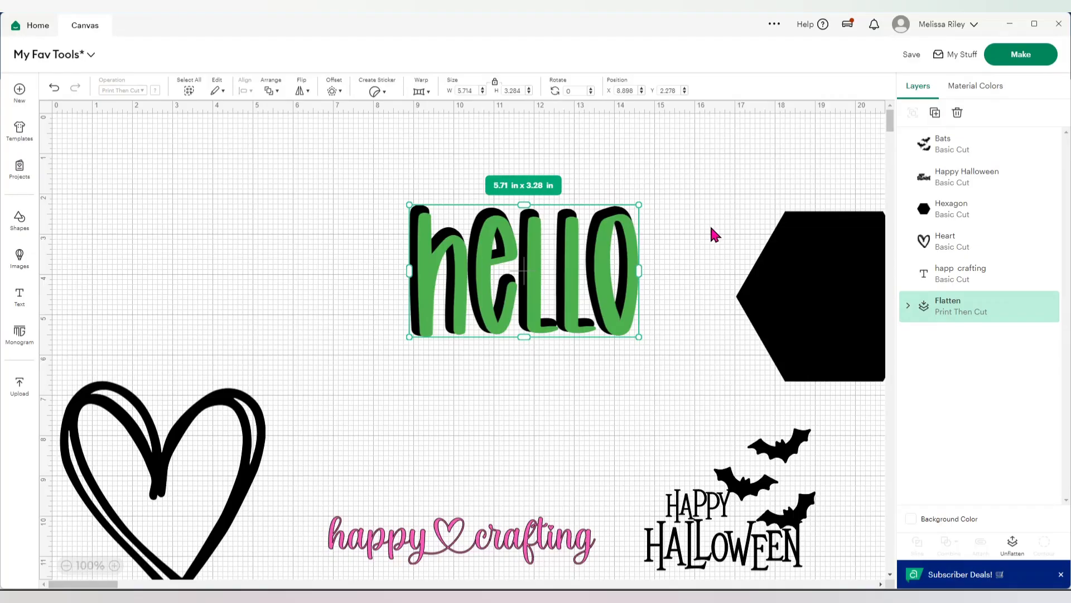
pyautogui.click(1012, 546)
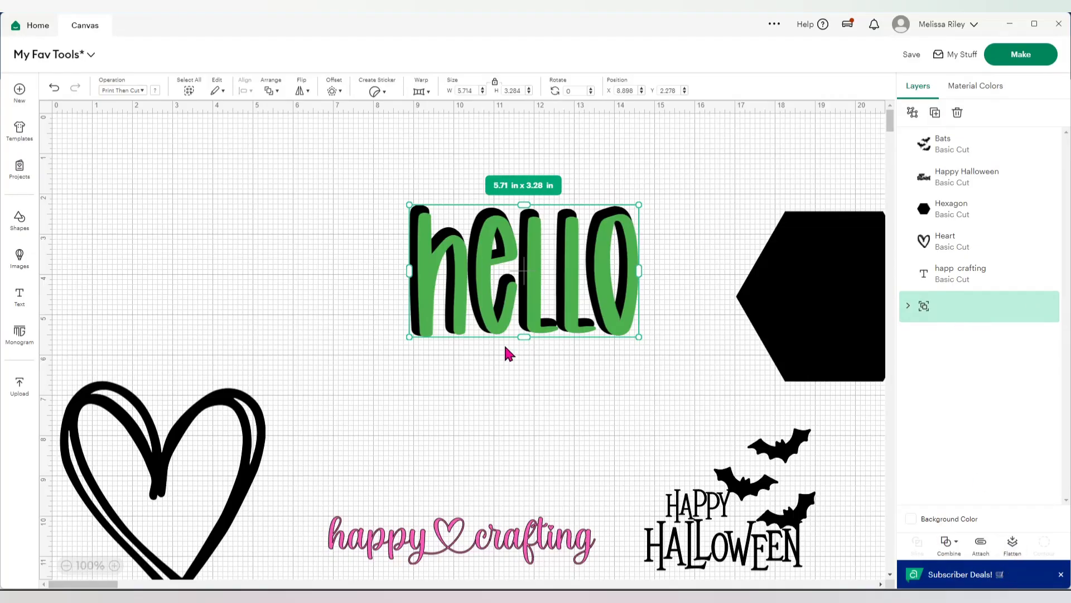
pyautogui.click(469, 435)
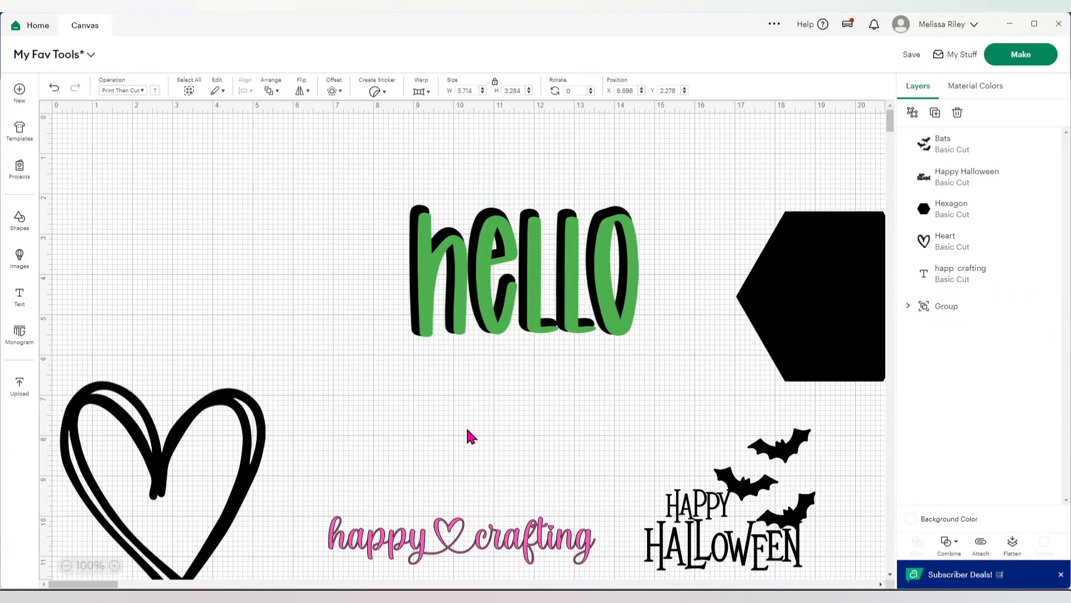
# Ungroup the green hello design and delete its black offset layer
pyautogui.moveTo(518, 279); pyautogui.dragTo(506, 241)
pyautogui.click(539, 343)
pyautogui.click(912, 112)
pyautogui.click(574, 388)
pyautogui.click(974, 345)
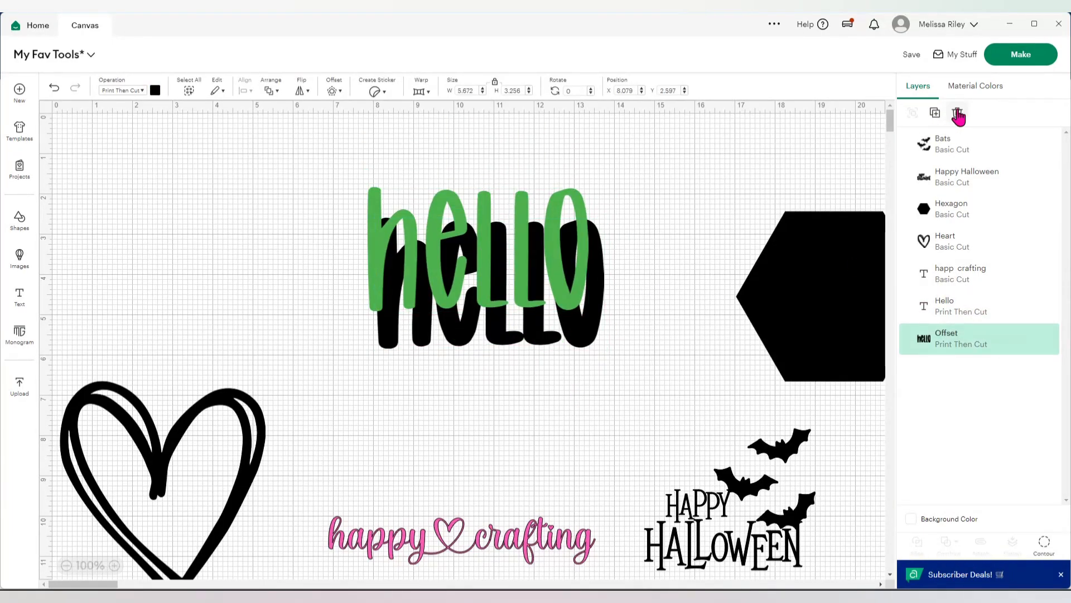
pyautogui.click(958, 113)
# Offset the green hello text by 0.083 in with rounded corners and welded offsets
pyautogui.click(497, 268)
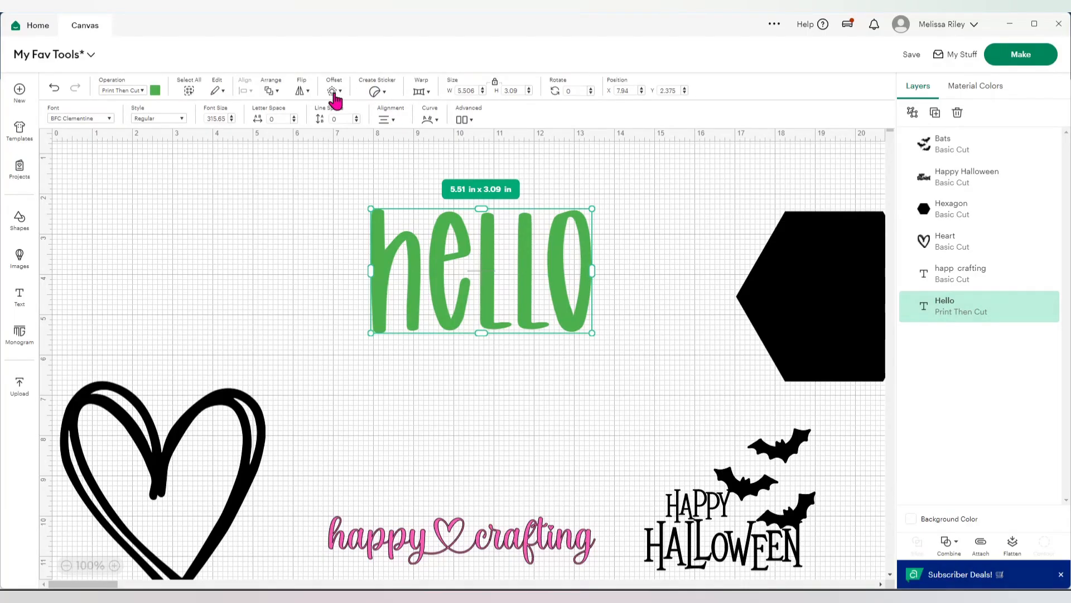
pyautogui.click(334, 91)
pyautogui.click(397, 239)
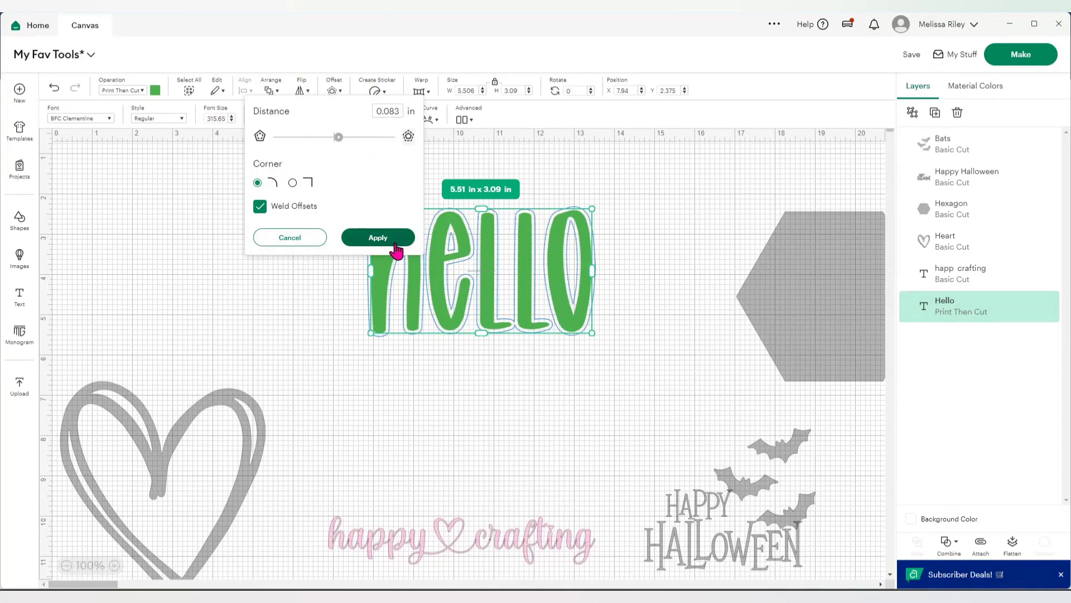
# Add a second rounded-corner offset around the existing hello offset, about 5.87 x 3.45 in overall
pyautogui.click(335, 92)
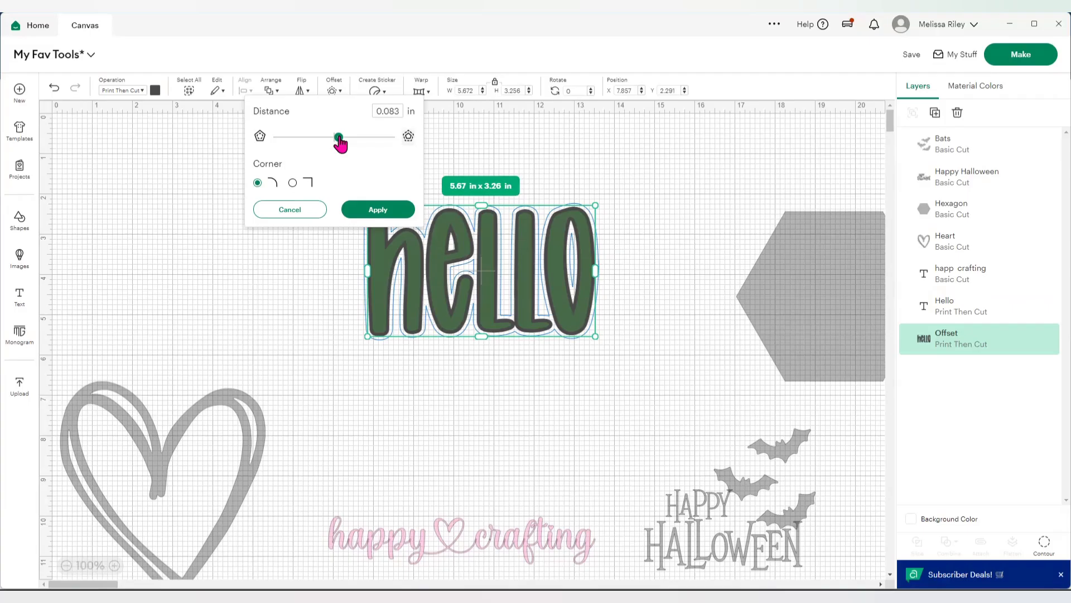
pyautogui.moveTo(339, 137); pyautogui.dragTo(340, 136)
pyautogui.click(361, 208)
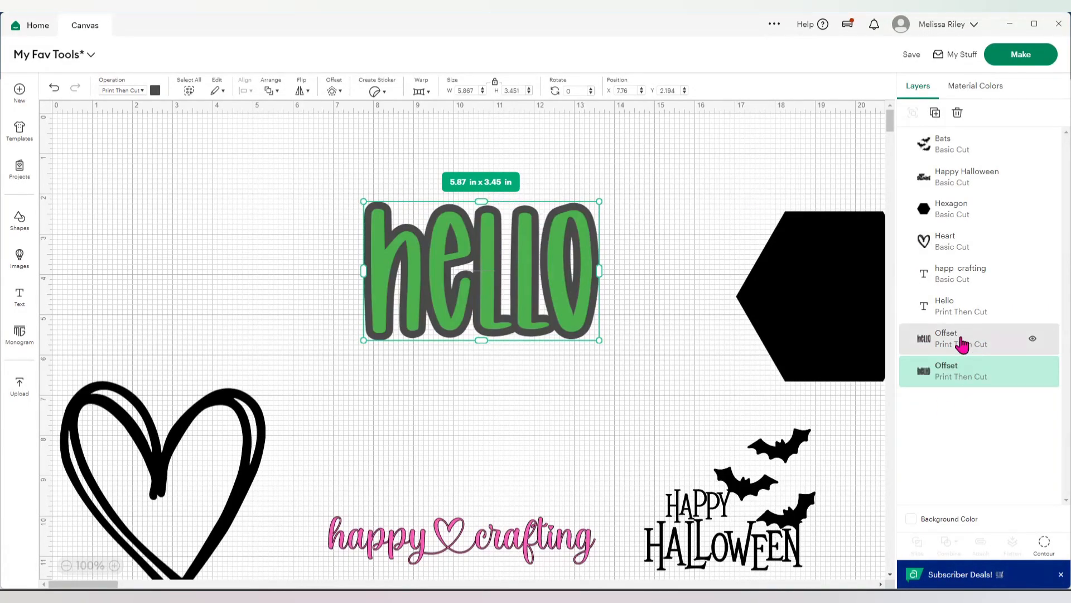
# Slice the two hello offsets and delete the two inner pieces, keeping only the thin outer outline
pyautogui.keyDown('shift'); pyautogui.click(962, 343); pyautogui.keyUp('shift')
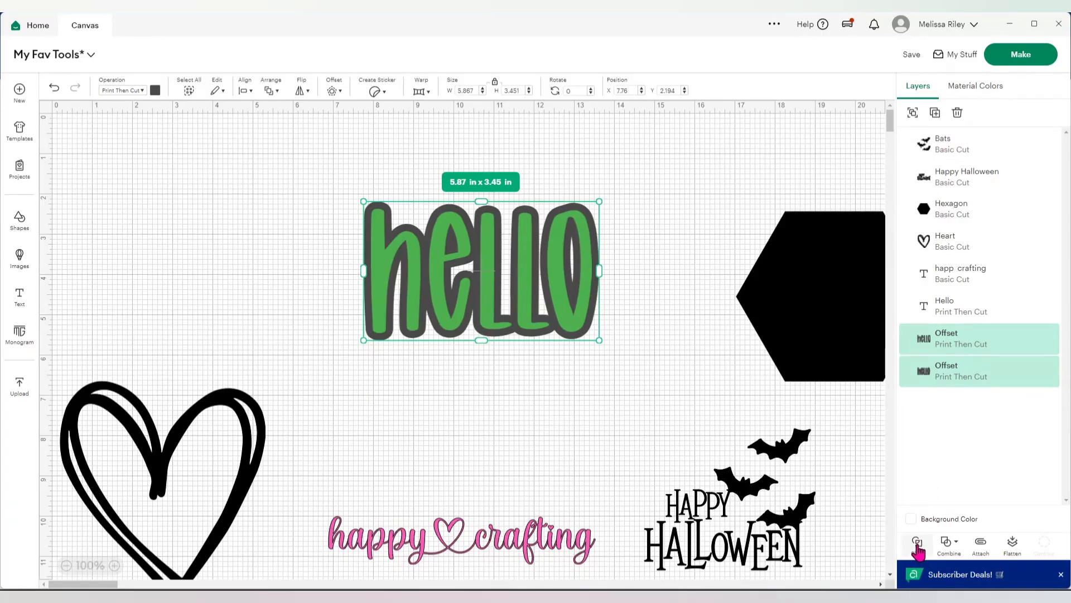
pyautogui.click(918, 550)
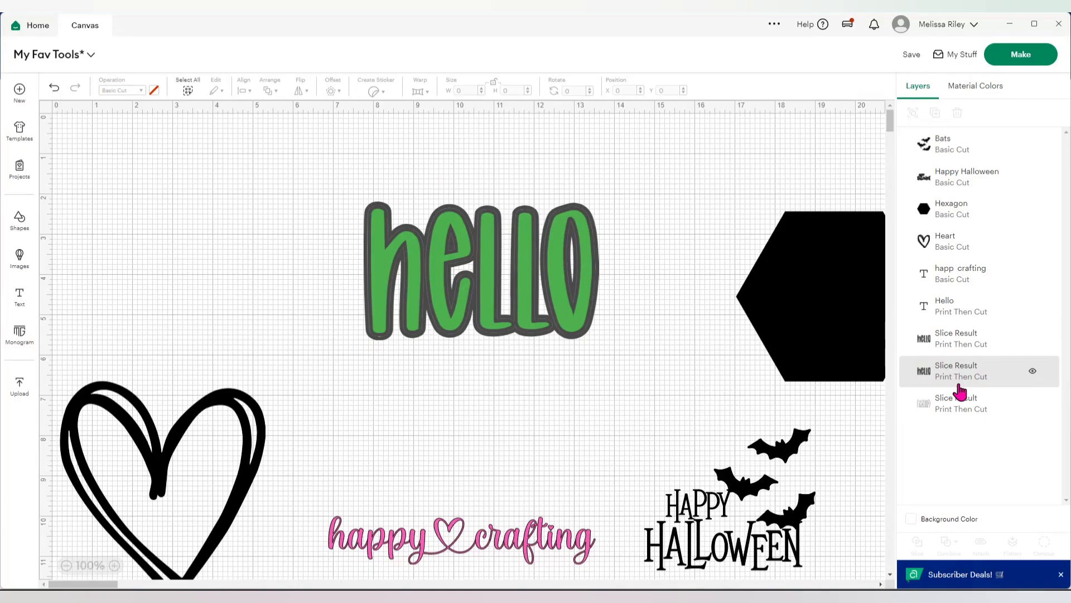
pyautogui.click(960, 384)
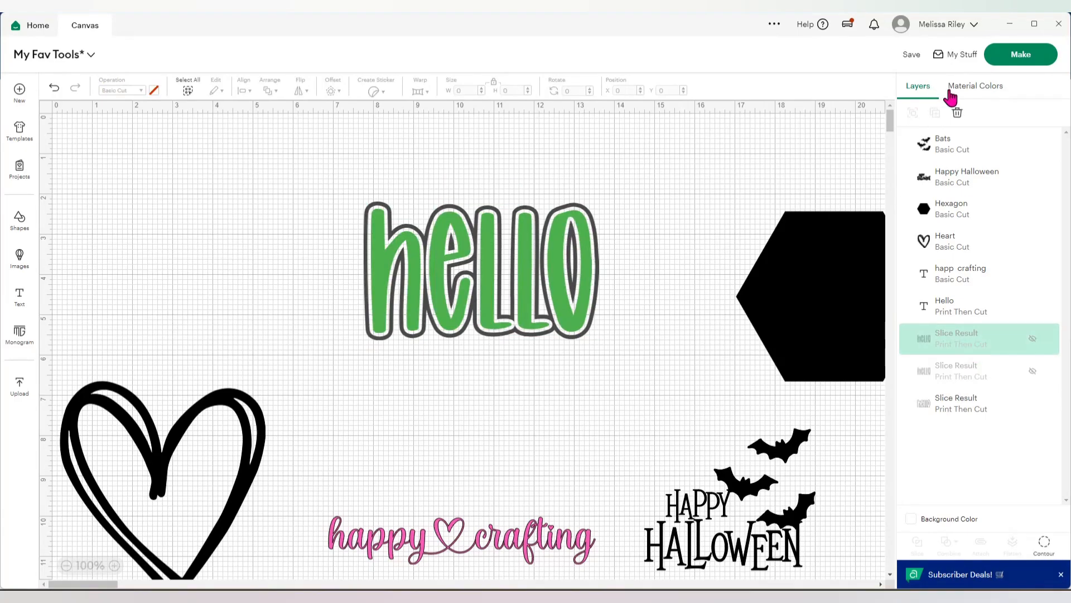
pyautogui.click(957, 112)
pyautogui.click(957, 113)
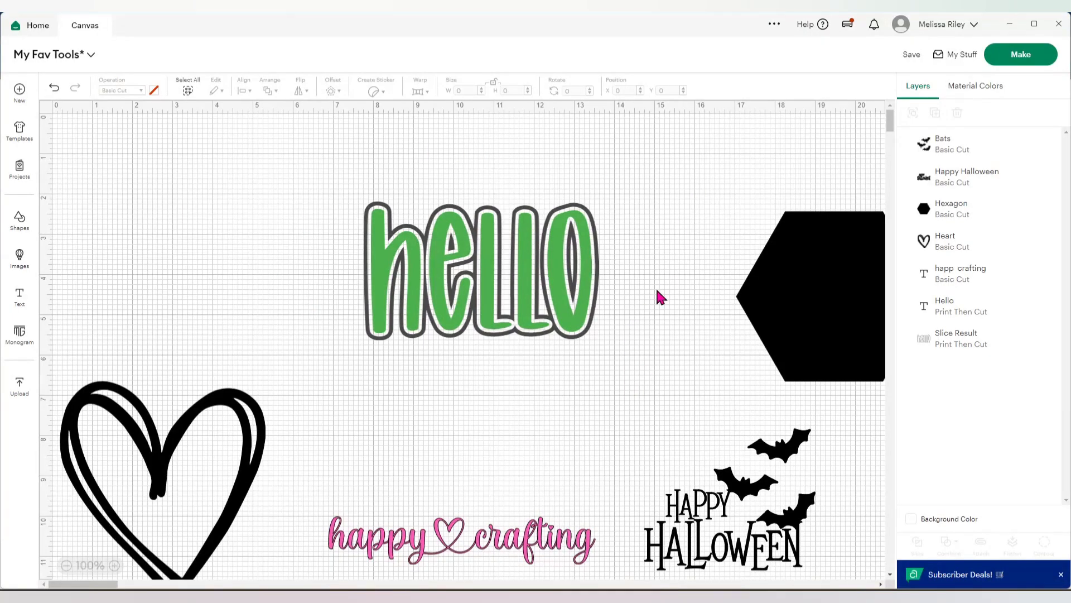
# Move the outlined hello to the canvas area above the heart, and the hexagon to about X 10.31, Y 2.2
pyautogui.moveTo(545, 269); pyautogui.dragTo(252, 226)
pyautogui.moveTo(834, 286); pyautogui.dragTo(563, 276)
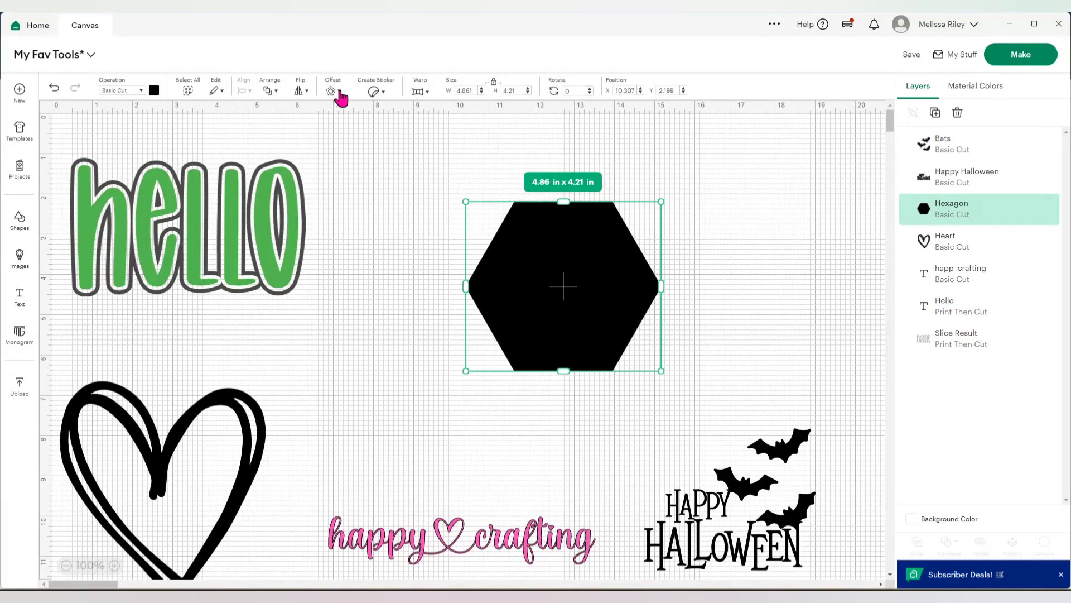
pyautogui.click(334, 91)
pyautogui.click(317, 137)
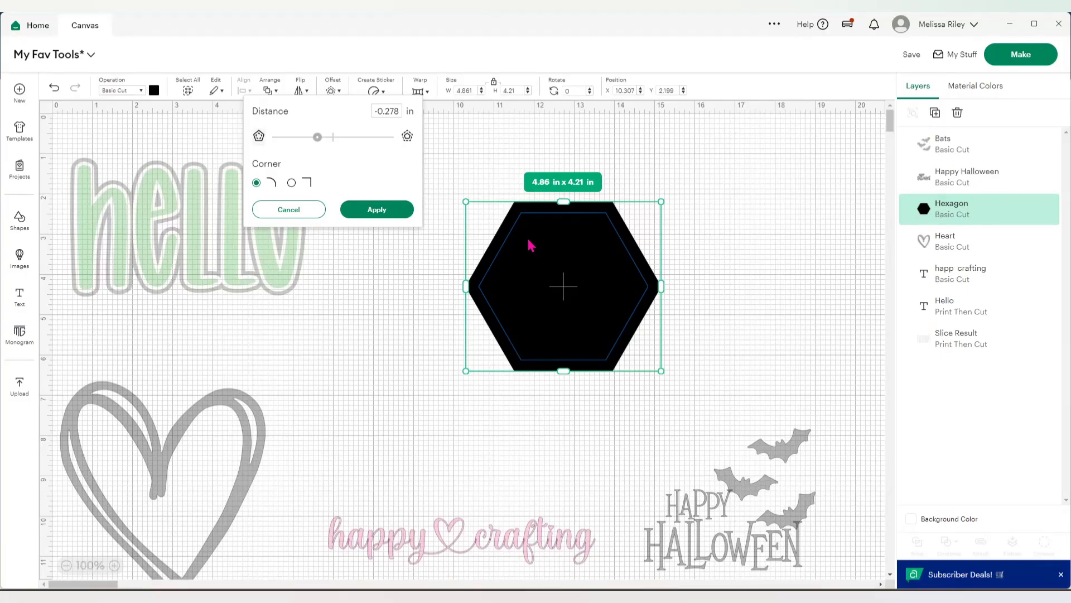
pyautogui.click(762, 307)
# Duplicate the black hexagon, shrink the copy to about 4.04 x 3.5 in, and recolor it light periwinkle
pyautogui.click(935, 113)
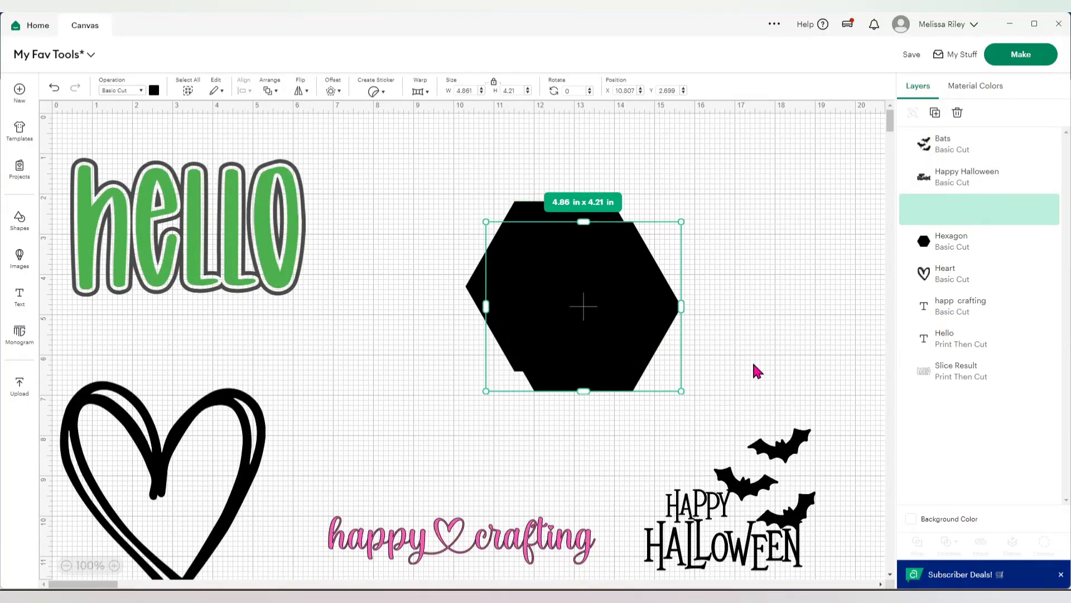
pyautogui.moveTo(679, 390); pyautogui.dragTo(648, 362)
pyautogui.moveTo(564, 287); pyautogui.dragTo(720, 274)
pyautogui.click(155, 91)
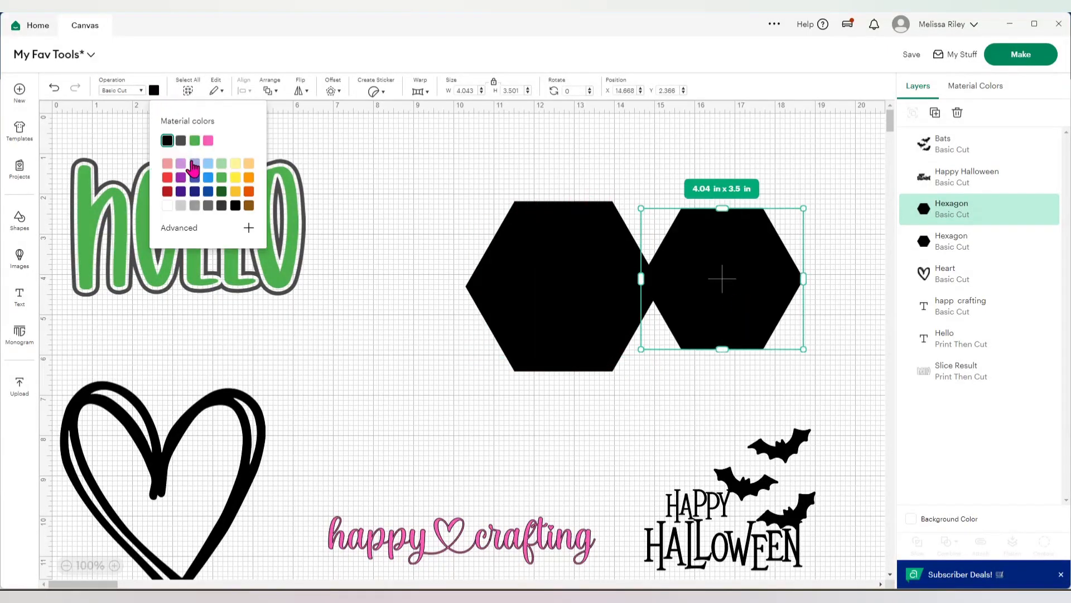
pyautogui.click(208, 140)
# Place the periwinkle hexagon over the black hexagon and center-align the two shapes
pyautogui.moveTo(729, 286)
pyautogui.mouseDown()
pyautogui.moveTo(567, 290)
pyautogui.moveTo(577, 293)
pyautogui.mouseUp()
pyautogui.moveTo(742, 208); pyautogui.dragTo(591, 306)
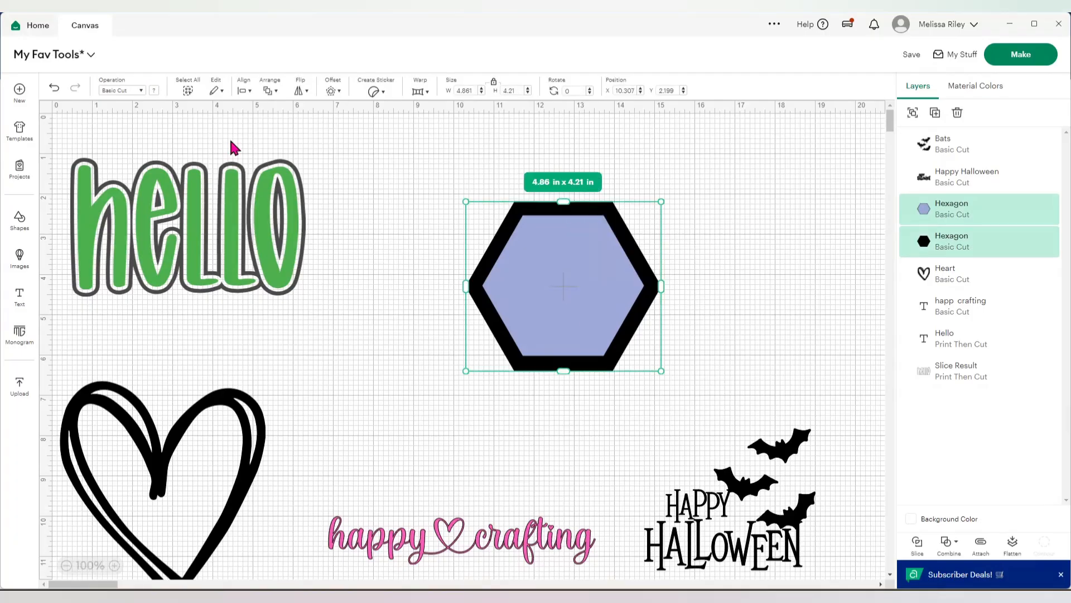
pyautogui.click(241, 95)
pyautogui.click(267, 245)
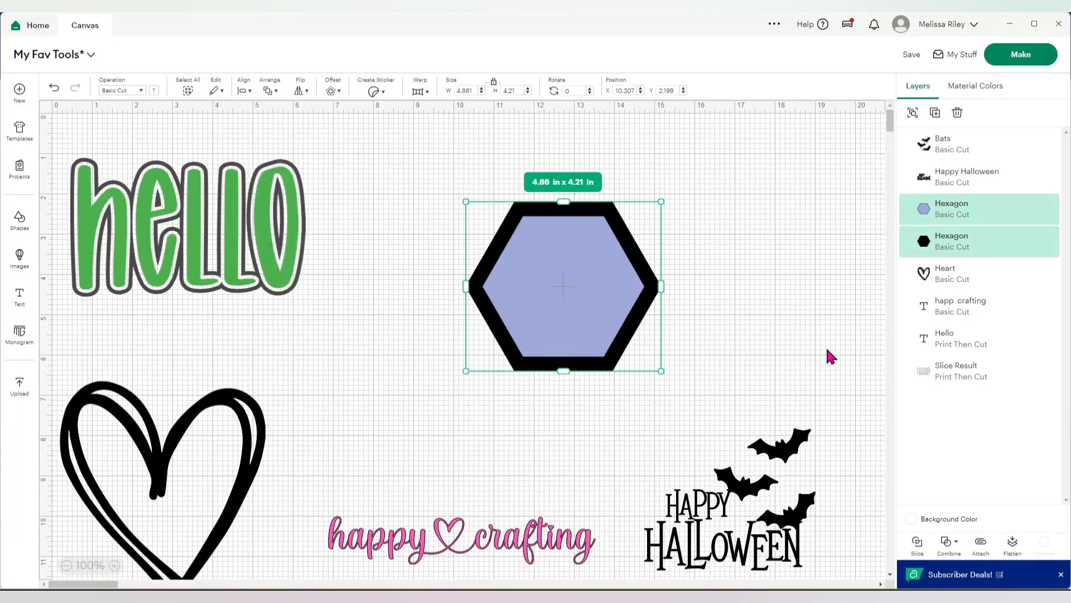
# Delete the smaller periwinkle hexagon
pyautogui.click(823, 329)
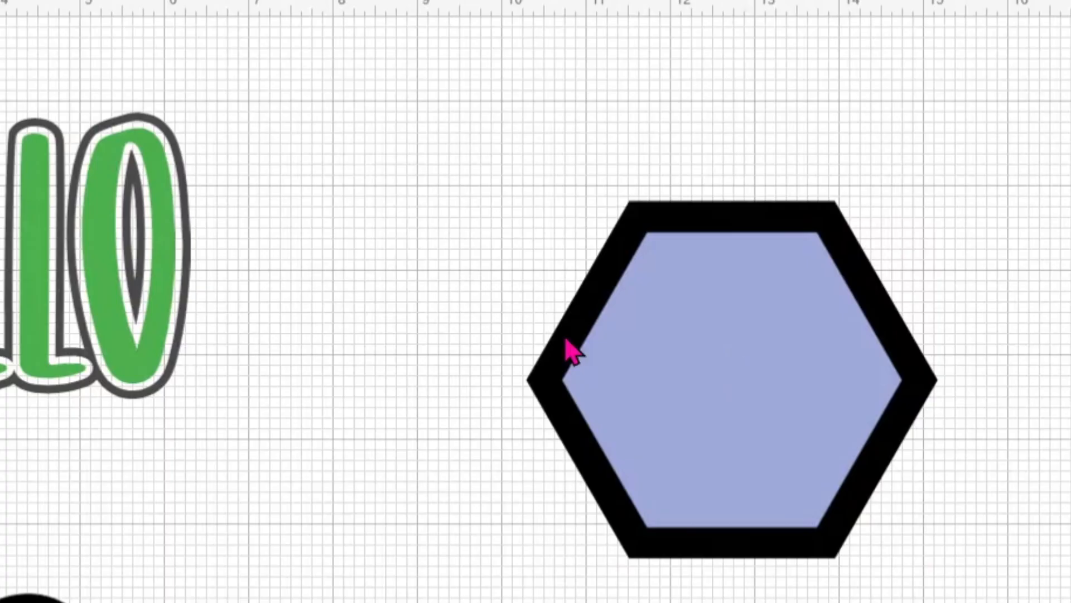
pyautogui.click(619, 299)
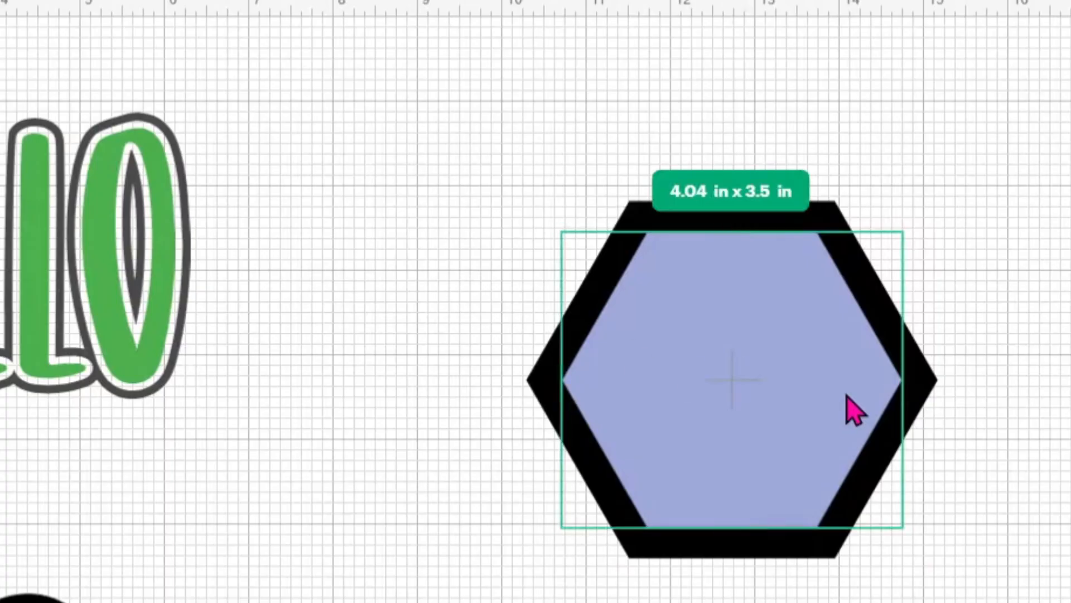
pyautogui.press('Delete')
# Add a small inward offset with the rounded-corner option to the black hexagon
pyautogui.click(873, 399)
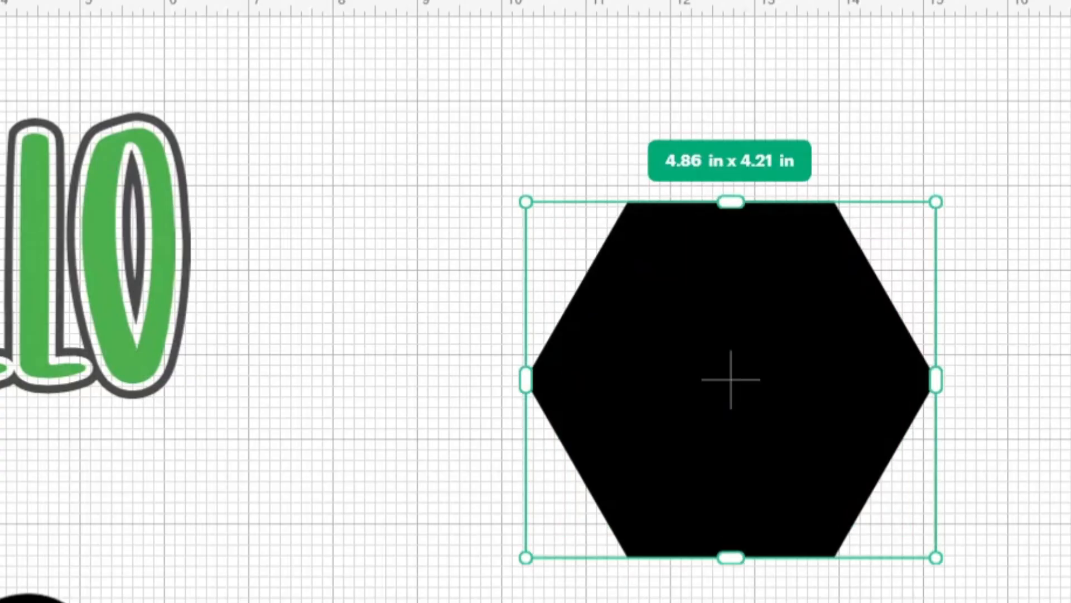
pyautogui.click(260, 1)
pyautogui.moveTo(246, 75); pyautogui.dragTo(231, 75)
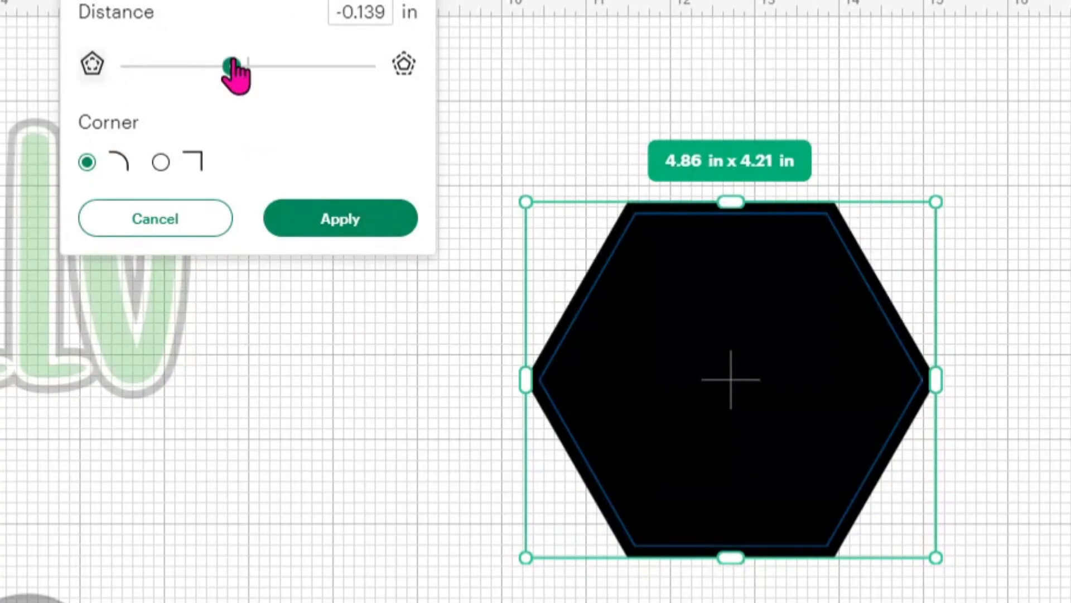
pyautogui.moveTo(231, 67)
pyautogui.mouseDown()
pyautogui.moveTo(209, 66)
pyautogui.moveTo(241, 66)
pyautogui.moveTo(133, 66)
pyautogui.moveTo(238, 66)
pyautogui.mouseUp()
pyautogui.click(340, 221)
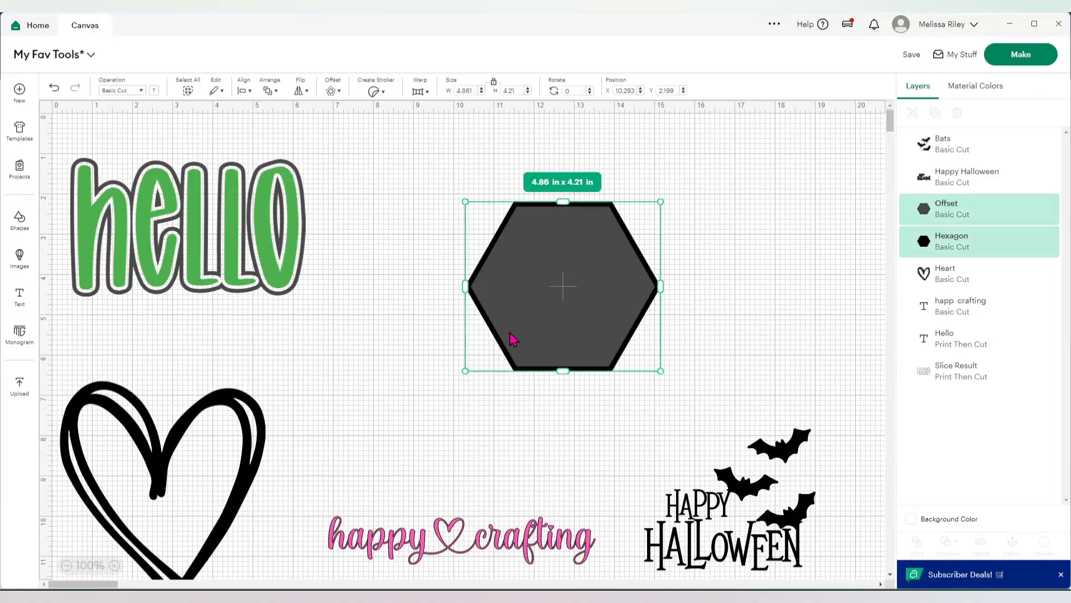
# Move the hexagon and its inner offset together to about X 15.56, Y 1.07
pyautogui.moveTo(761, 284); pyautogui.dragTo(761, 215)
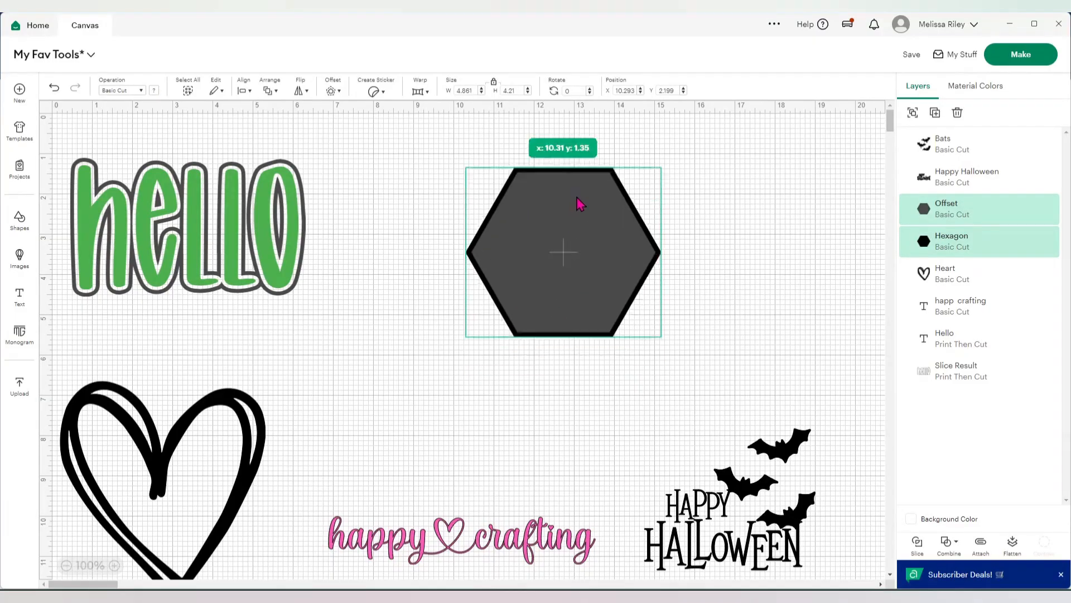
pyautogui.moveTo(578, 204); pyautogui.dragTo(507, 216)
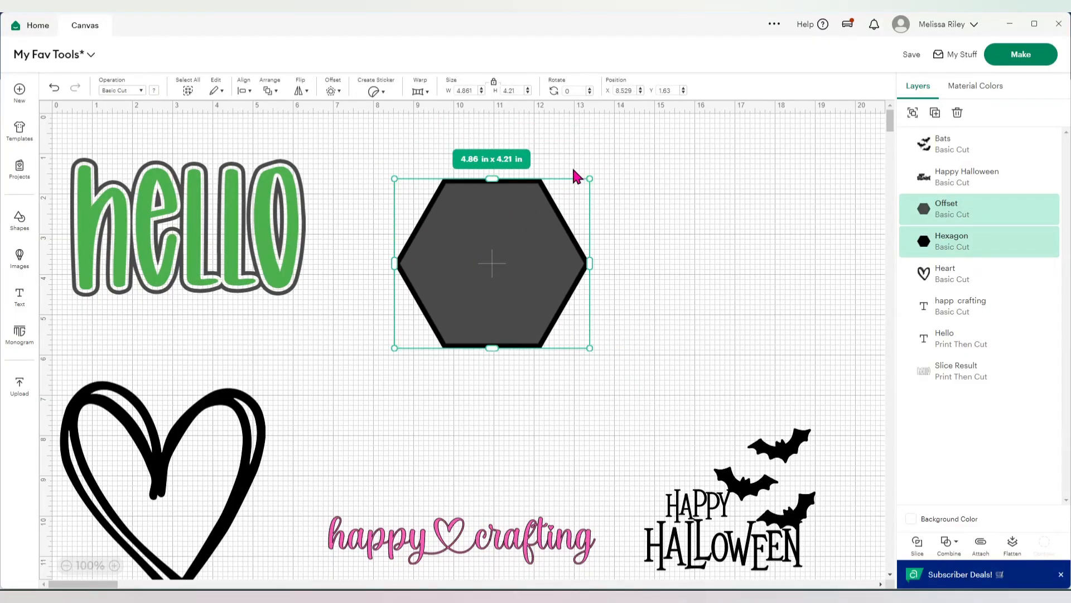
pyautogui.moveTo(467, 277); pyautogui.dragTo(751, 254)
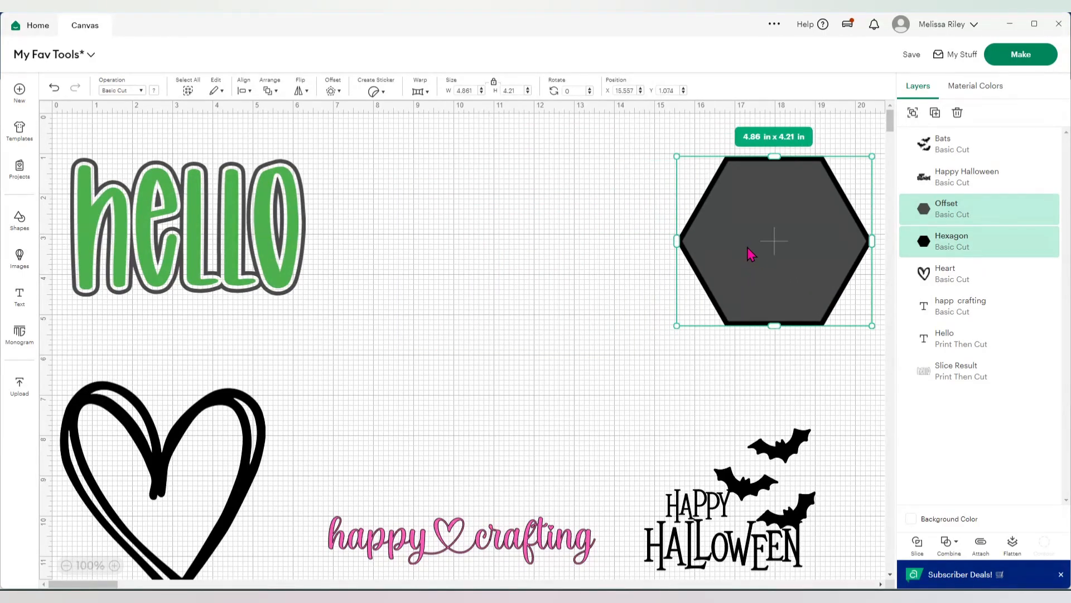
# Group the hello text with its outline and place it over the hexagon, moving the stack to about X 14.44, Y 0.66
pyautogui.moveTo(418, 220); pyautogui.dragTo(798, 217)
pyautogui.click(913, 112)
pyautogui.moveTo(618, 189); pyautogui.dragTo(748, 313)
pyautogui.moveTo(756, 250); pyautogui.dragTo(729, 233)
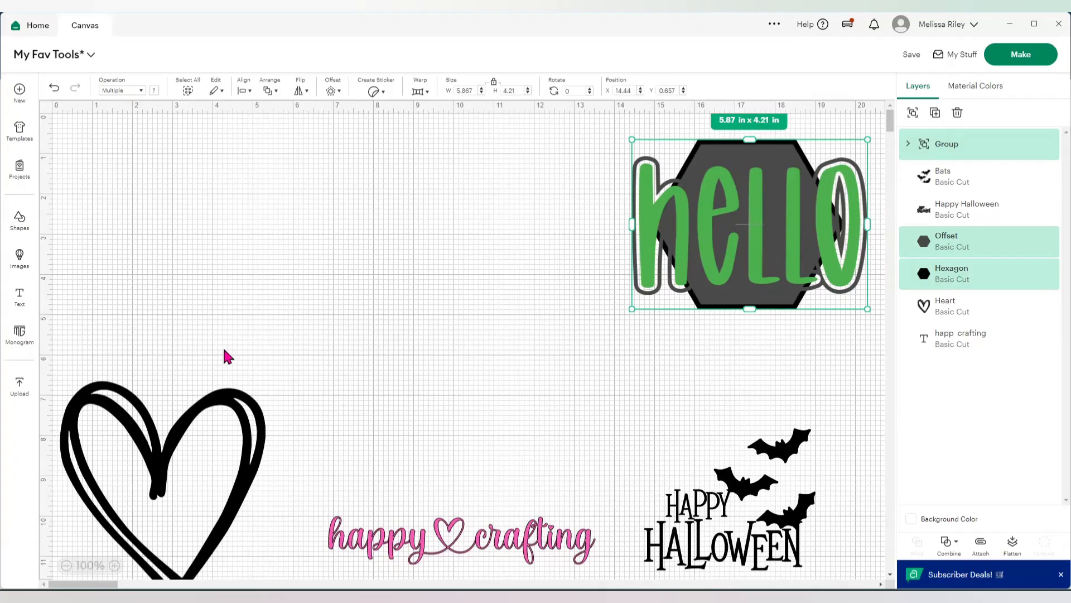
# Move the heart to about X 6.99, Y 1.61 and hide all of its contours to make it solid
pyautogui.moveTo(208, 492); pyautogui.dragTo(475, 296)
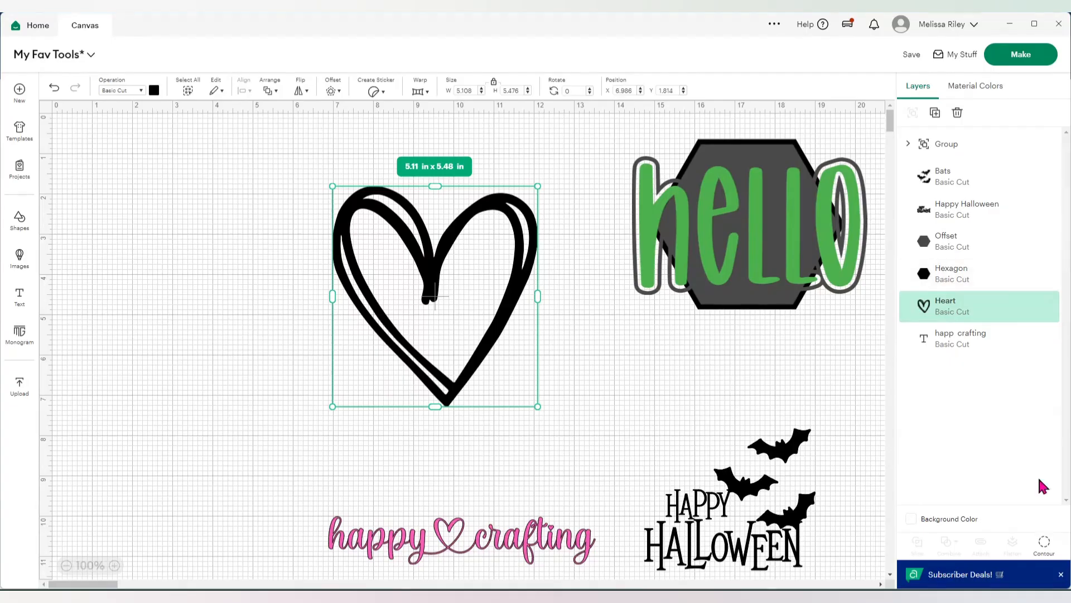
pyautogui.click(1044, 544)
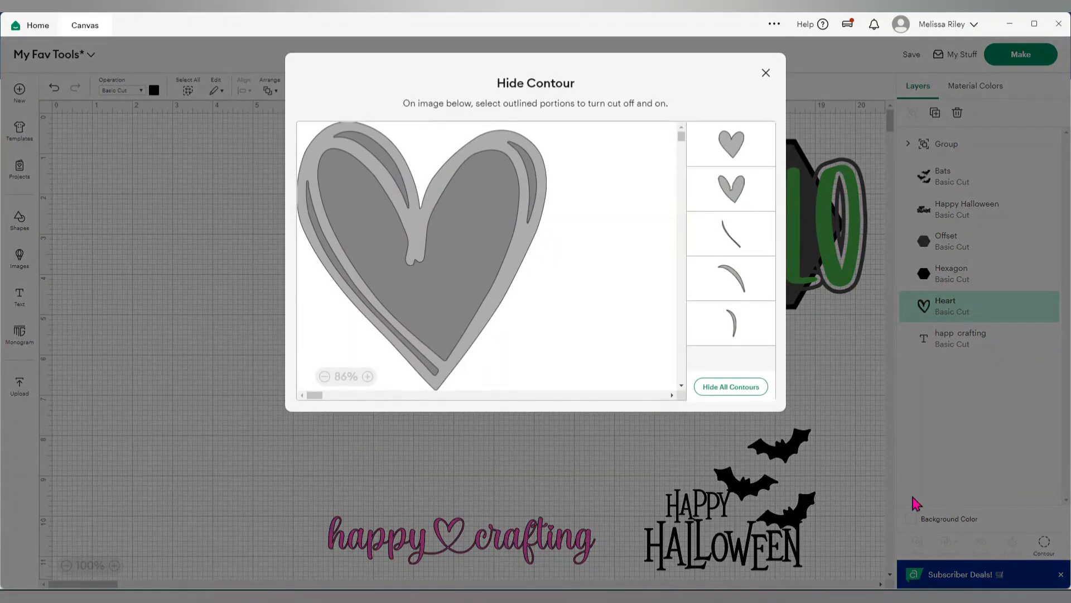
pyautogui.click(735, 390)
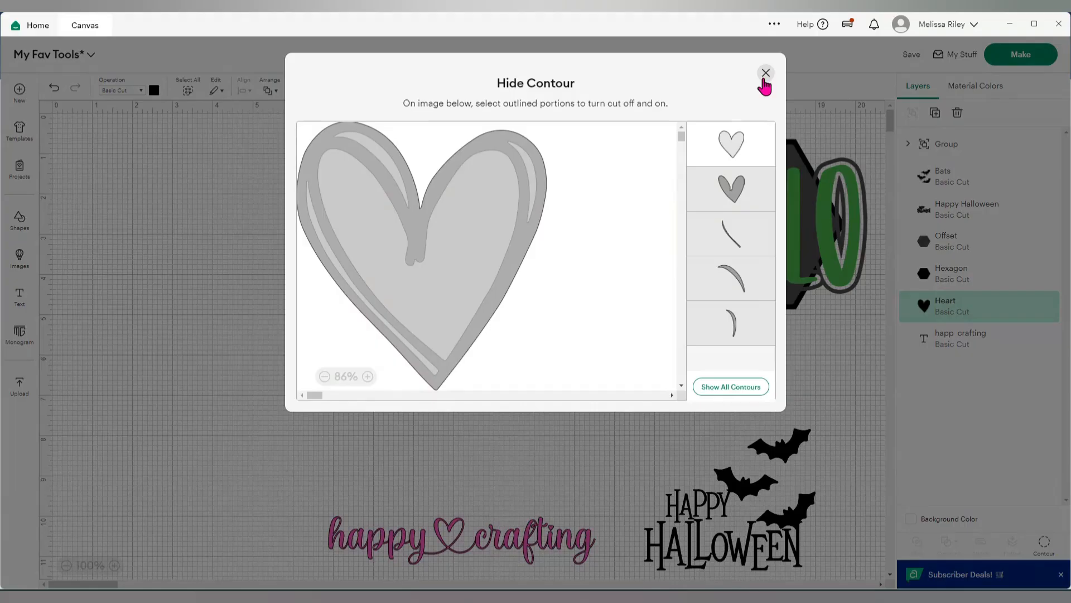
pyautogui.click(765, 73)
# Move the heart to the canvas's left edge and turn its hidden inner contours back on one by one
pyautogui.moveTo(495, 296); pyautogui.dragTo(212, 273)
pyautogui.click(1054, 553)
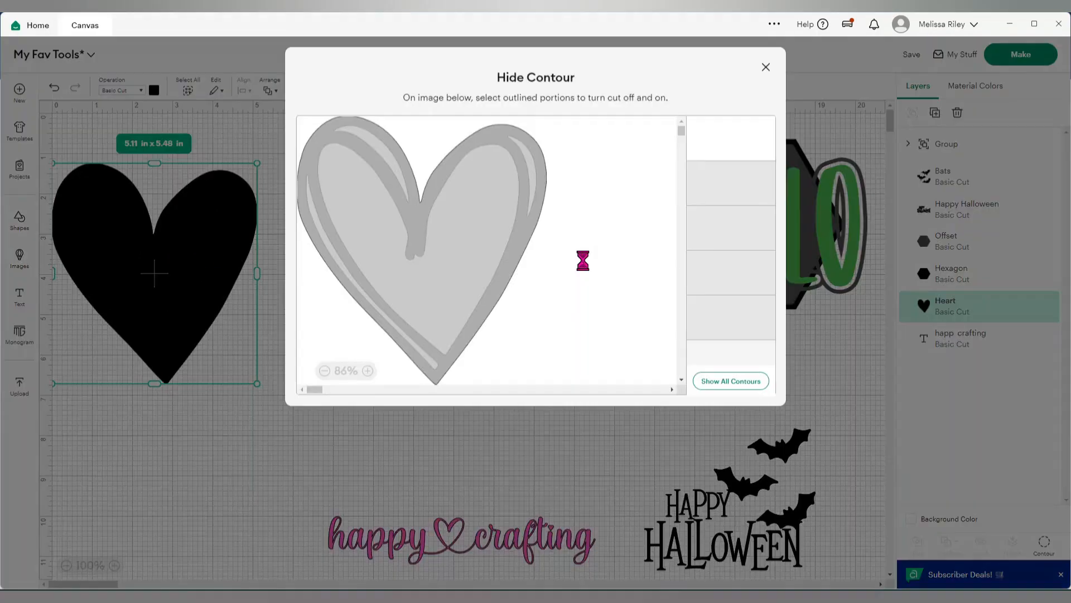
pyautogui.click(730, 190)
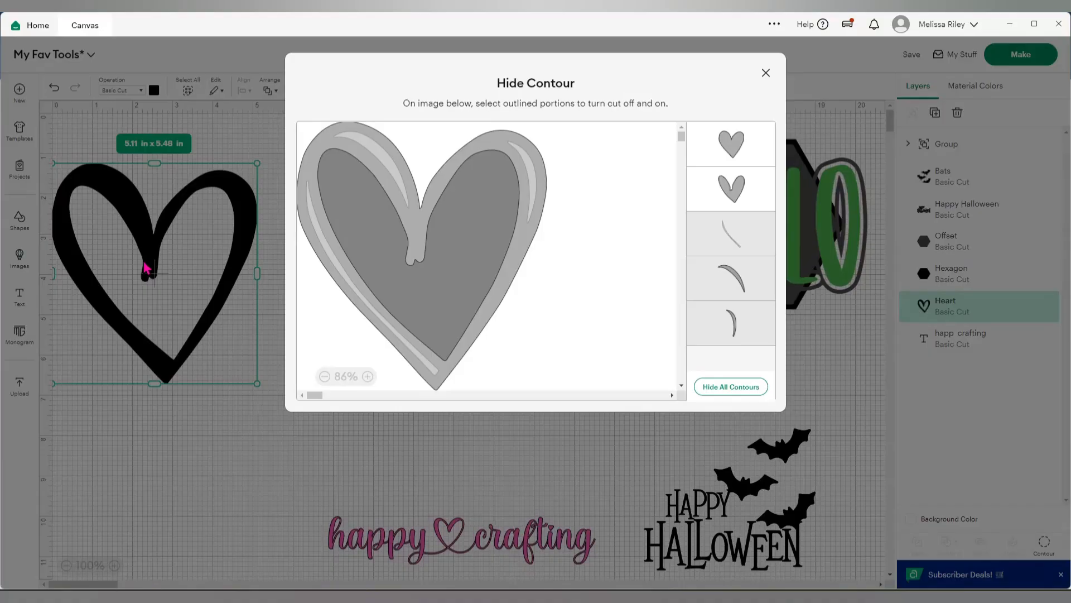
pyautogui.click(739, 201)
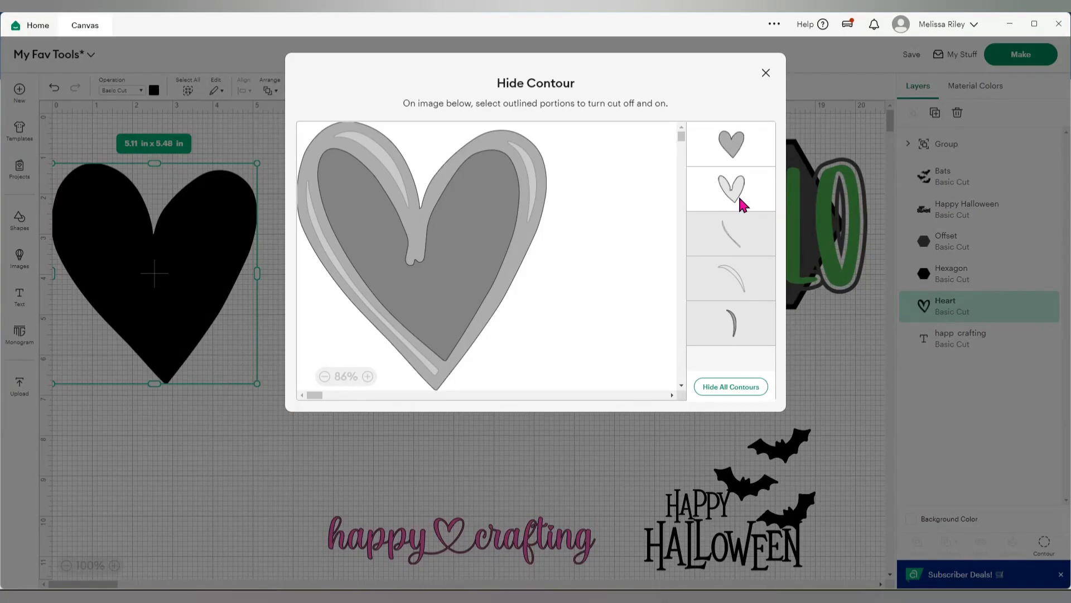
pyautogui.click(737, 195)
pyautogui.click(734, 245)
pyautogui.click(734, 285)
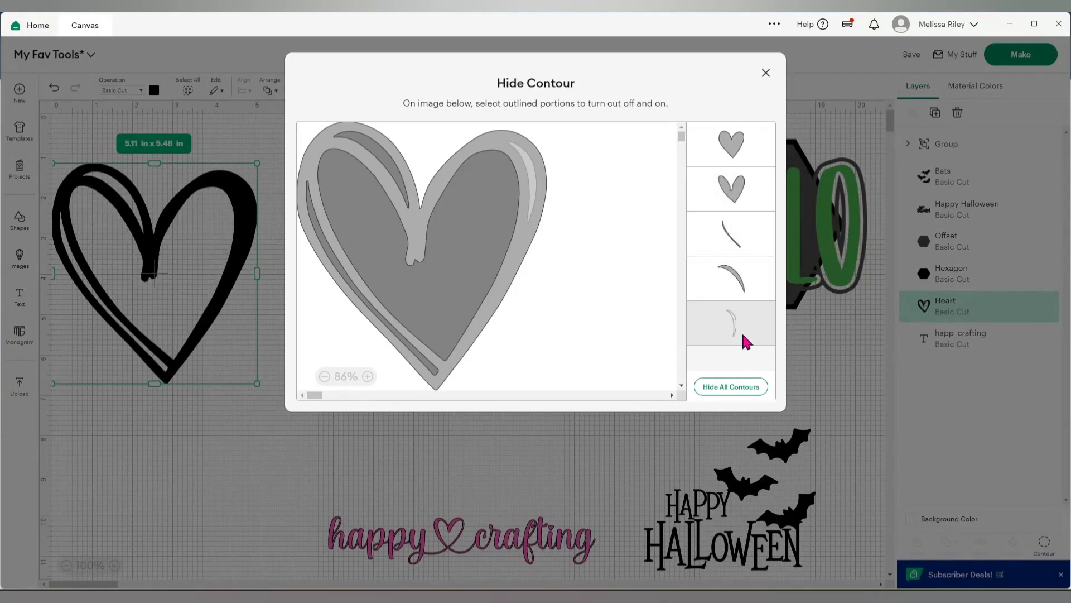
pyautogui.click(745, 339)
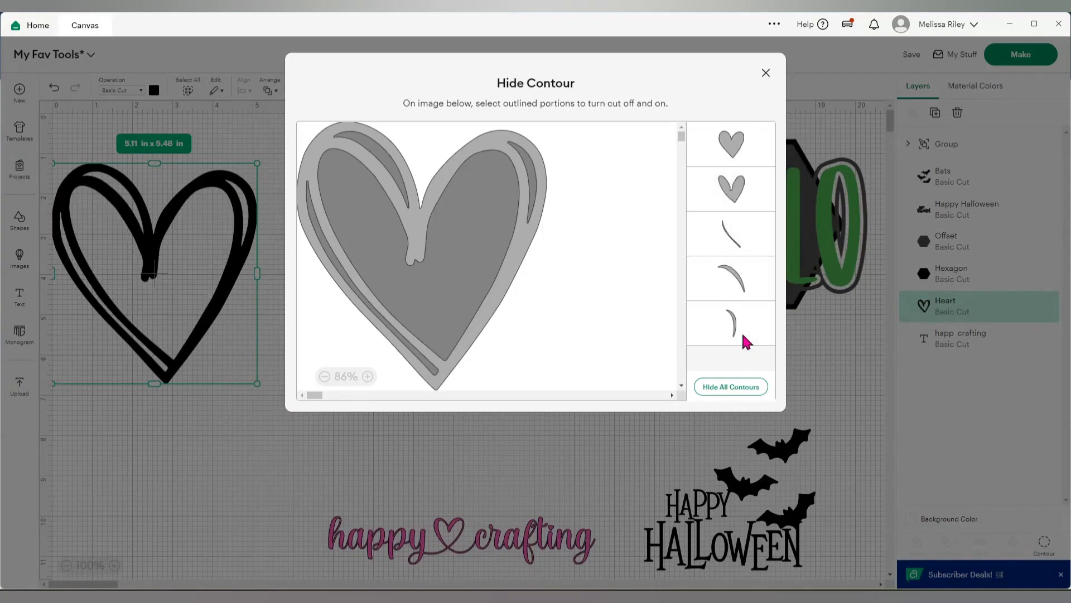
# Hide the heart's three narrow curved contours and turn them all back on
pyautogui.click(748, 297)
pyautogui.click(742, 326)
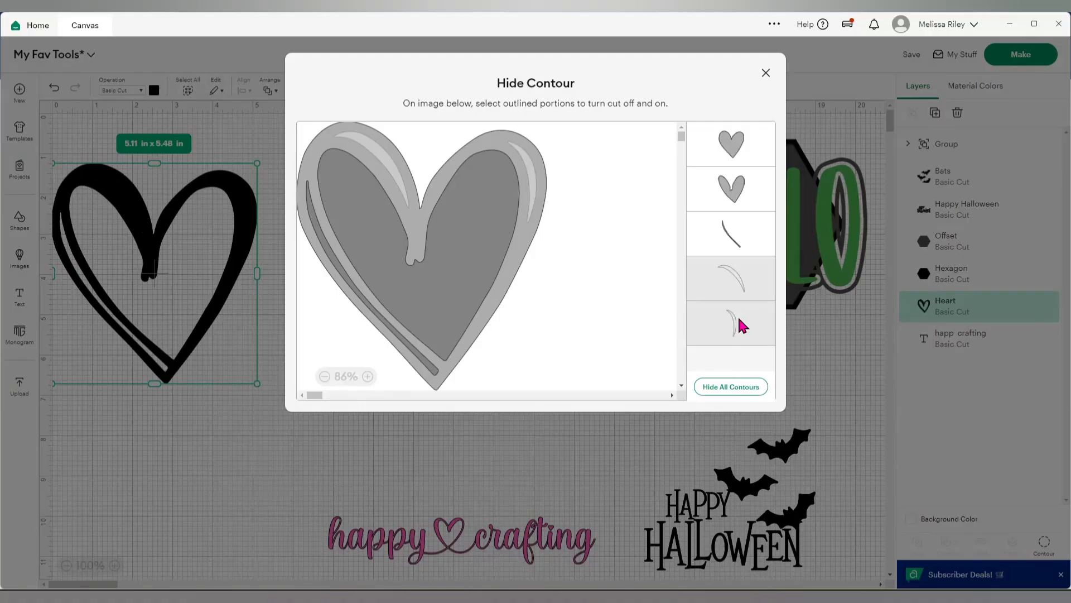
pyautogui.click(742, 230)
pyautogui.click(728, 315)
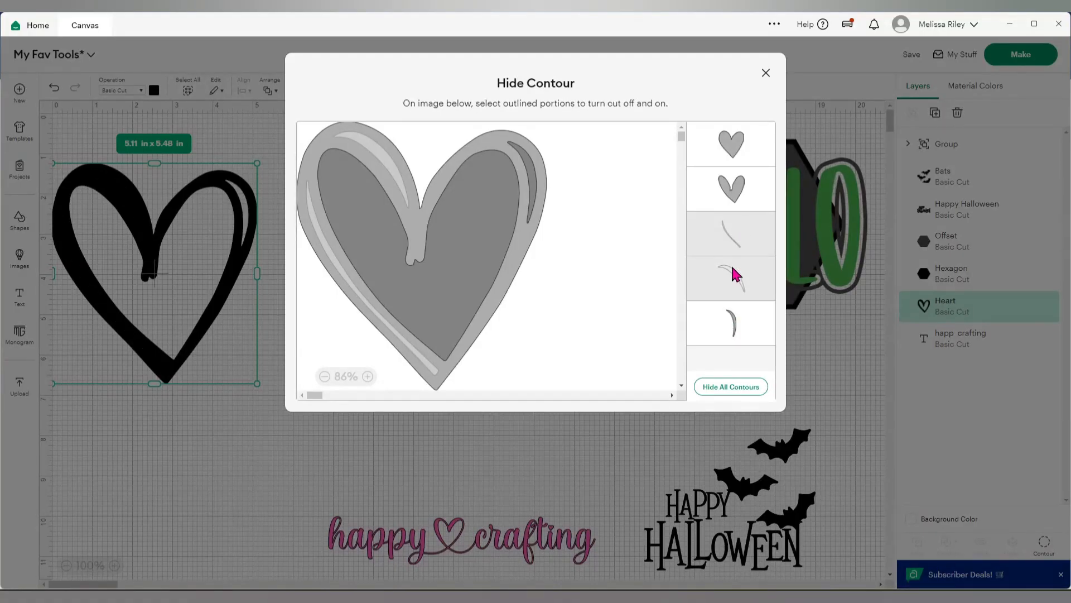
pyautogui.click(731, 272)
pyautogui.click(734, 241)
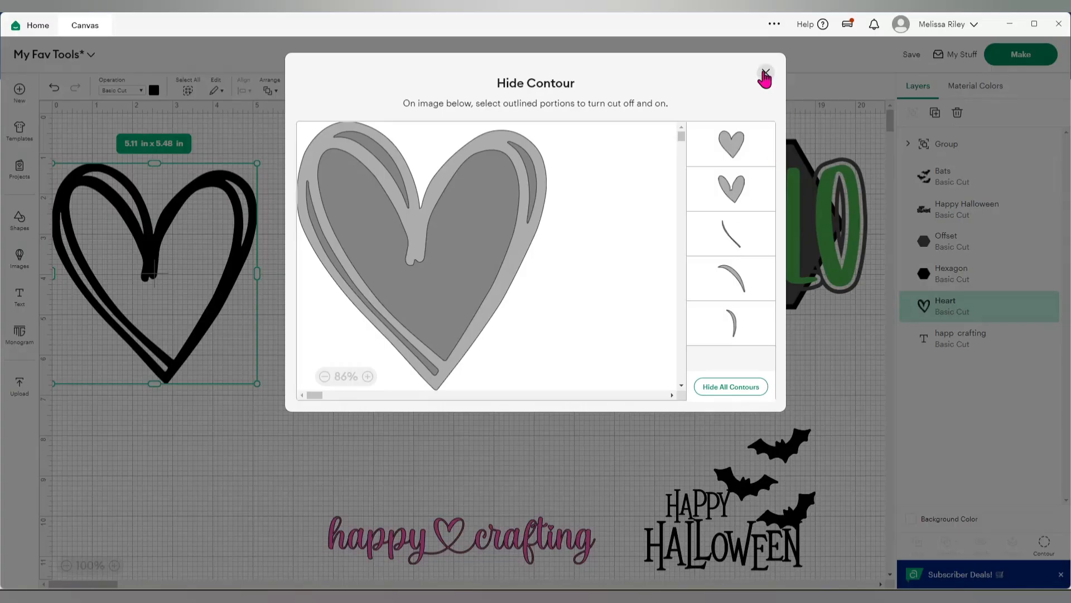
# Hide the heart's large inner contour and restore it, repeat this with its two narrow curved contours, and close the contour editor
pyautogui.click(751, 195)
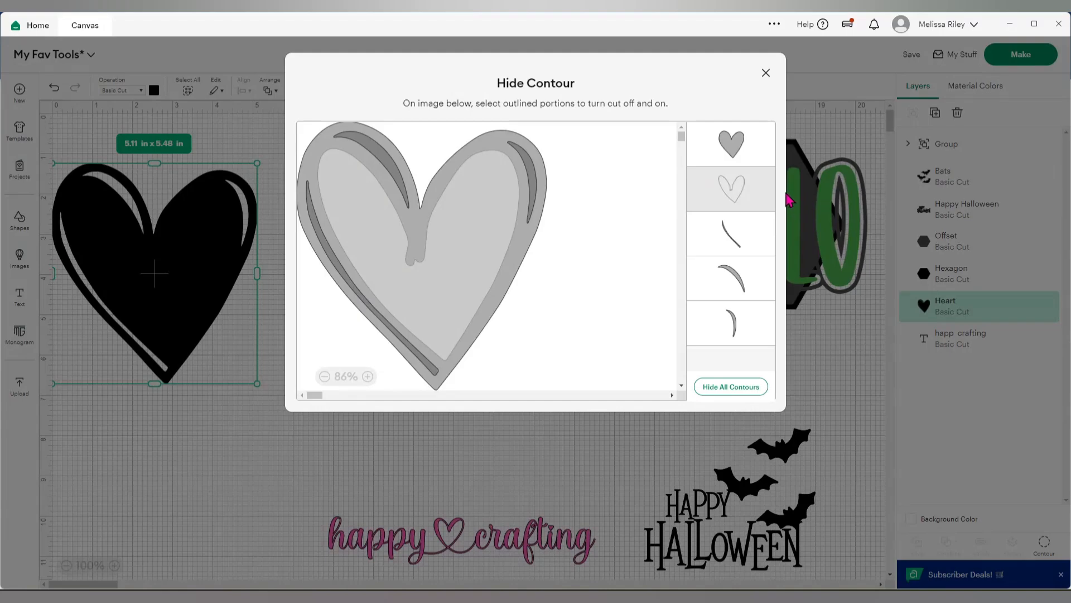
pyautogui.click(750, 200)
pyautogui.click(740, 235)
pyautogui.click(732, 278)
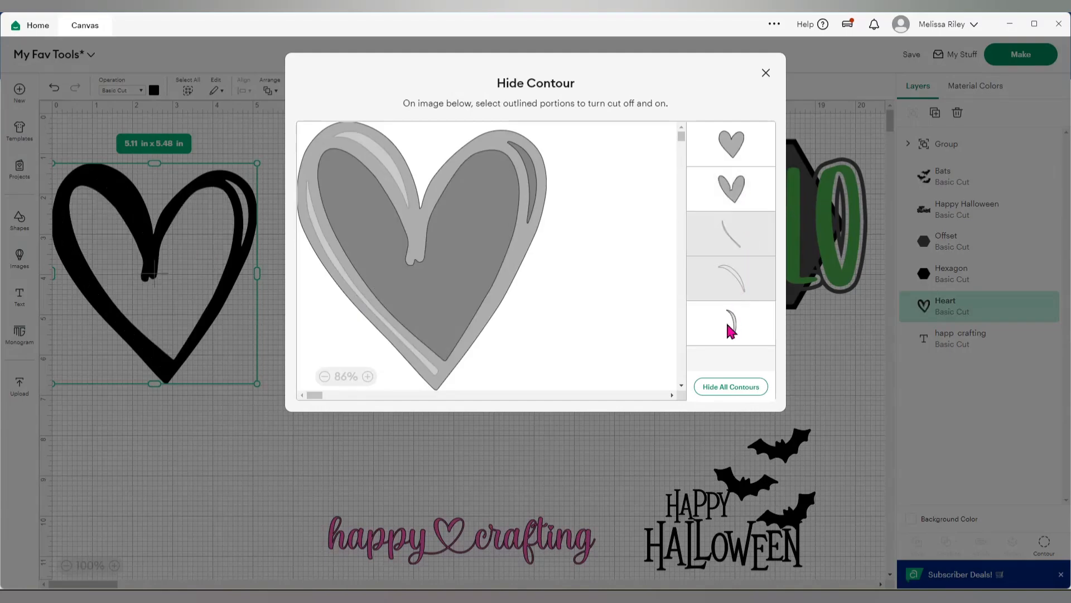
pyautogui.click(735, 294)
pyautogui.click(734, 236)
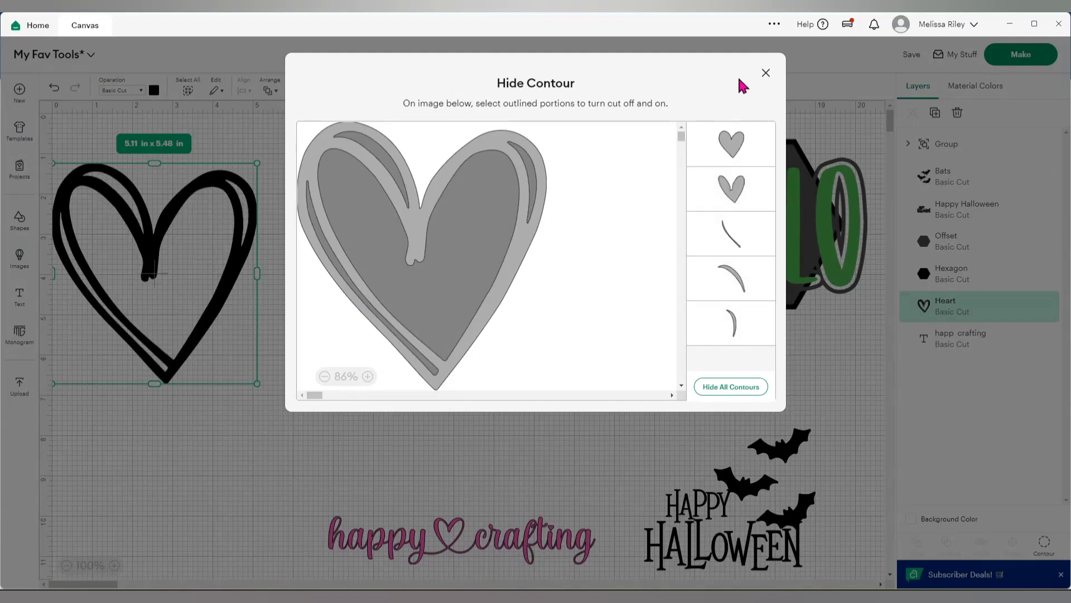
pyautogui.click(765, 73)
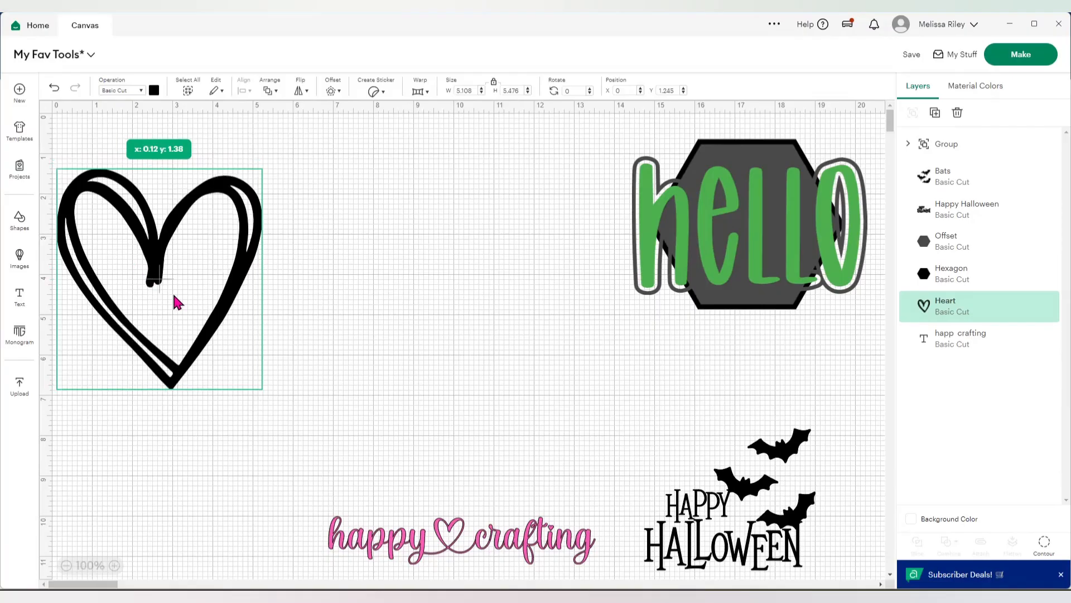
# Move the heart to about X 7.07, Y 1.66 and switch its operation to Print Then Cut and back to Basic Cut
pyautogui.moveTo(178, 302); pyautogui.dragTo(418, 282)
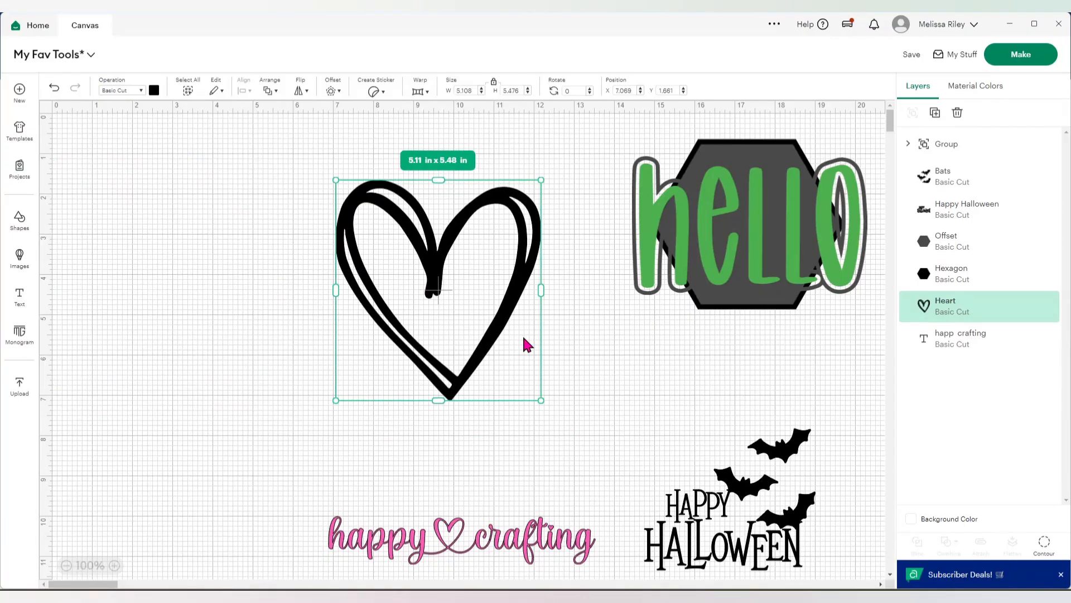
pyautogui.click(128, 92)
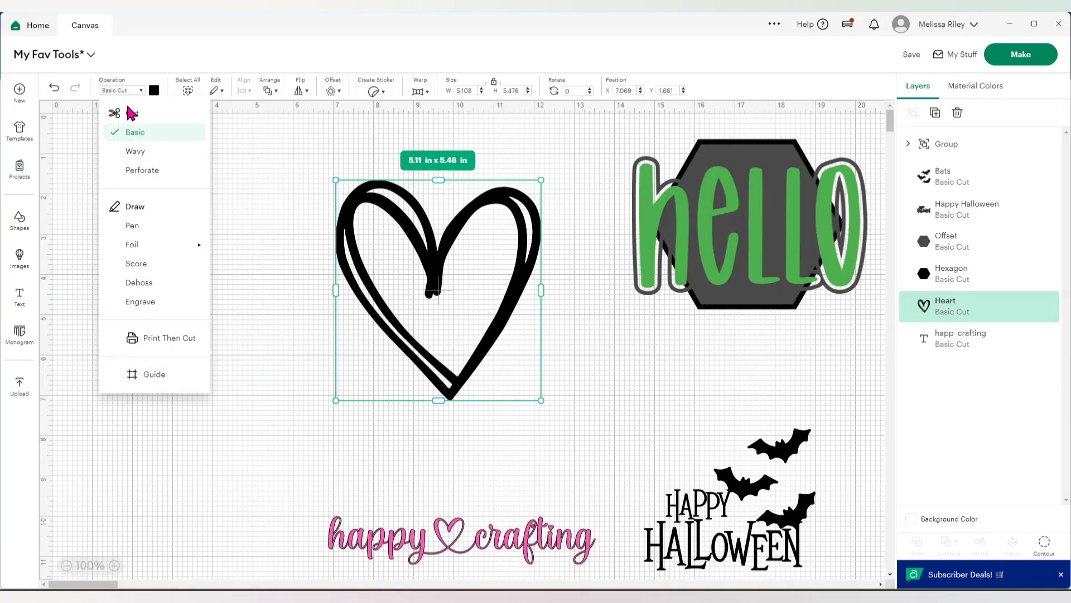
pyautogui.click(145, 339)
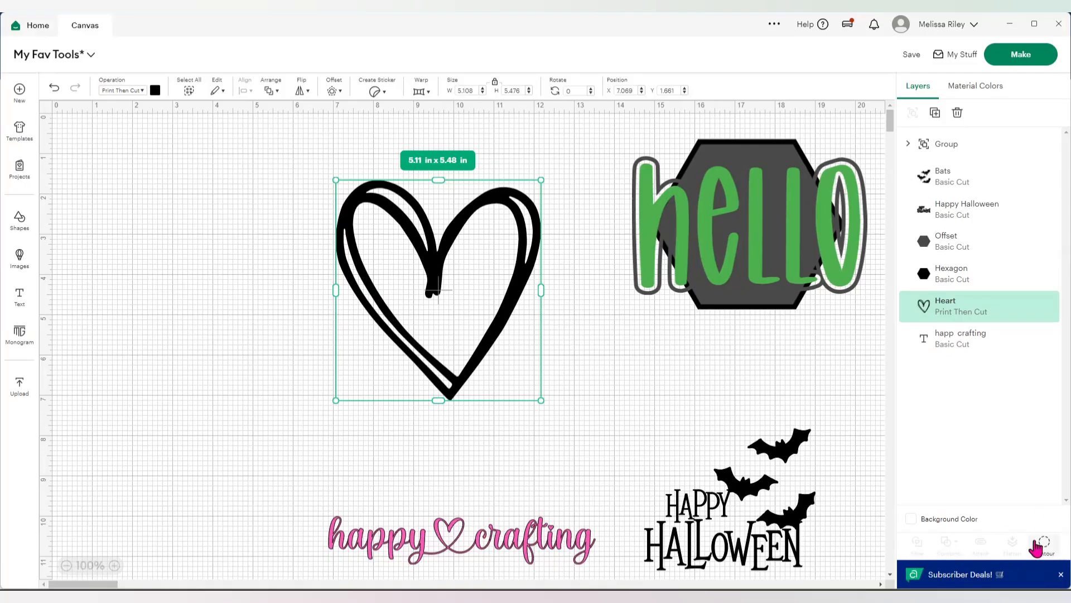
pyautogui.click(124, 90)
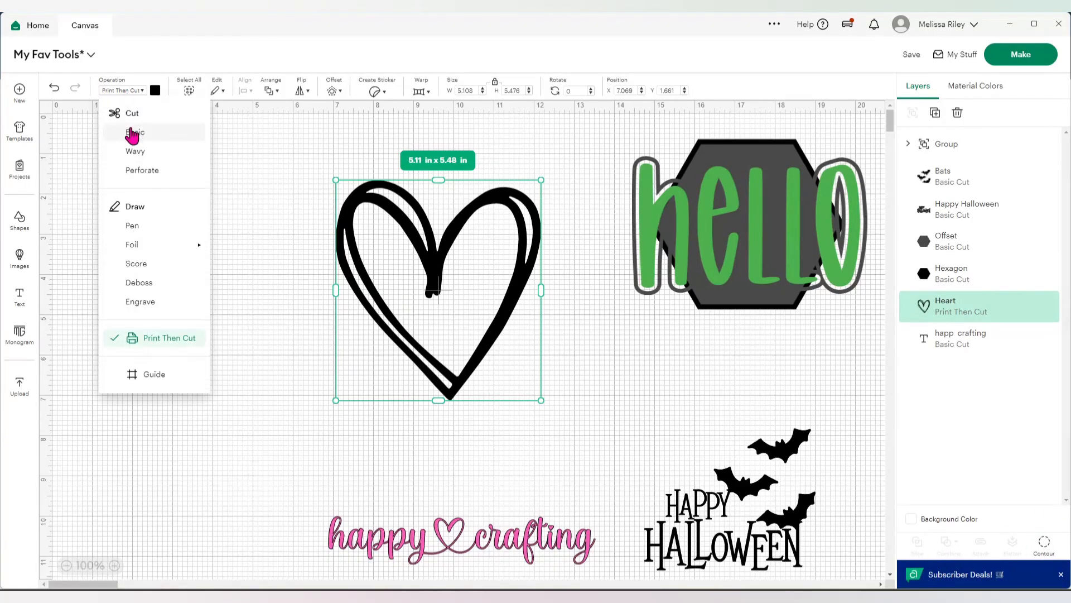
pyautogui.click(133, 133)
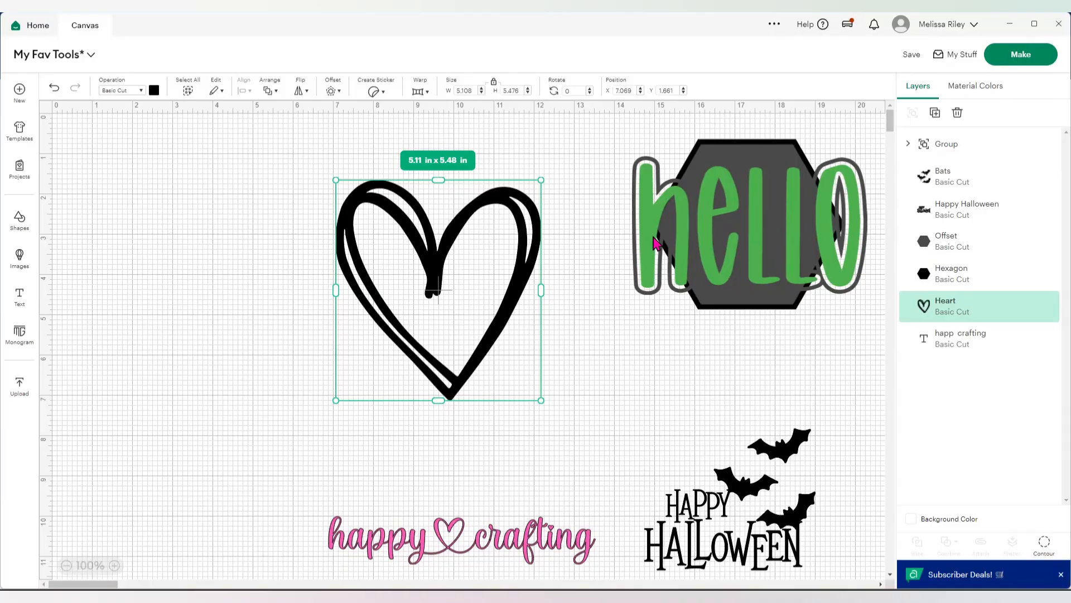
# Move the heart aside to about X 17.64, Y 4.29 and place the Happy Halloween text below the moved bats at about X 5.99, Y 3.61
pyautogui.moveTo(424, 289); pyautogui.dragTo(849, 394)
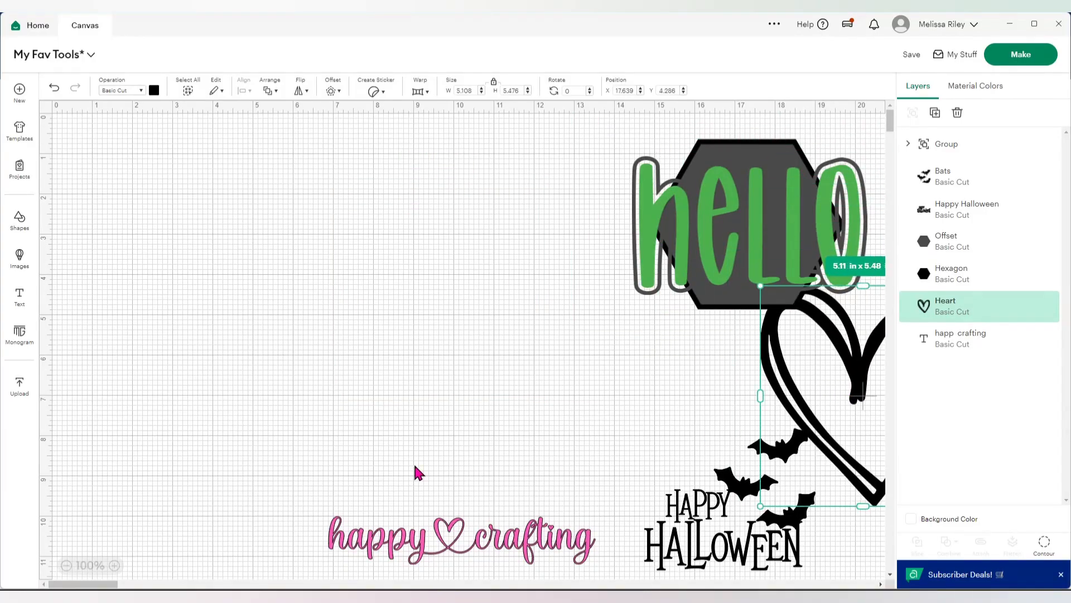
pyautogui.click(619, 471)
pyautogui.moveTo(684, 519); pyautogui.dragTo(243, 371)
pyautogui.moveTo(762, 477); pyautogui.dragTo(416, 234)
pyautogui.click(323, 401)
pyautogui.moveTo(323, 400); pyautogui.dragTo(411, 318)
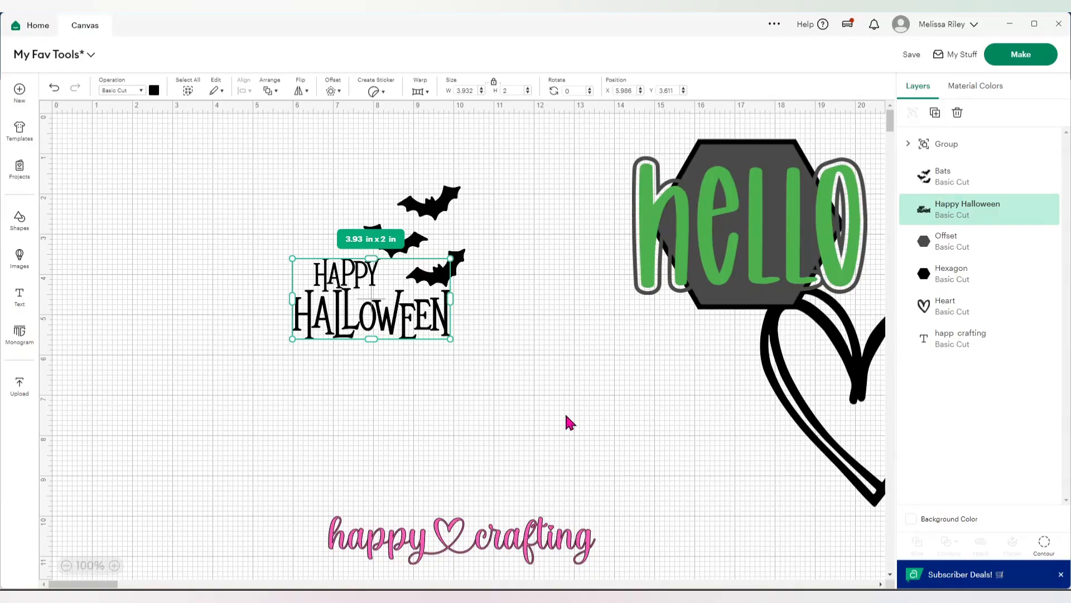
# Group the bats with the Happy Halloween text and move the group to about X 1.97, Y 1.31
pyautogui.moveTo(524, 402); pyautogui.dragTo(228, 184)
pyautogui.click(912, 113)
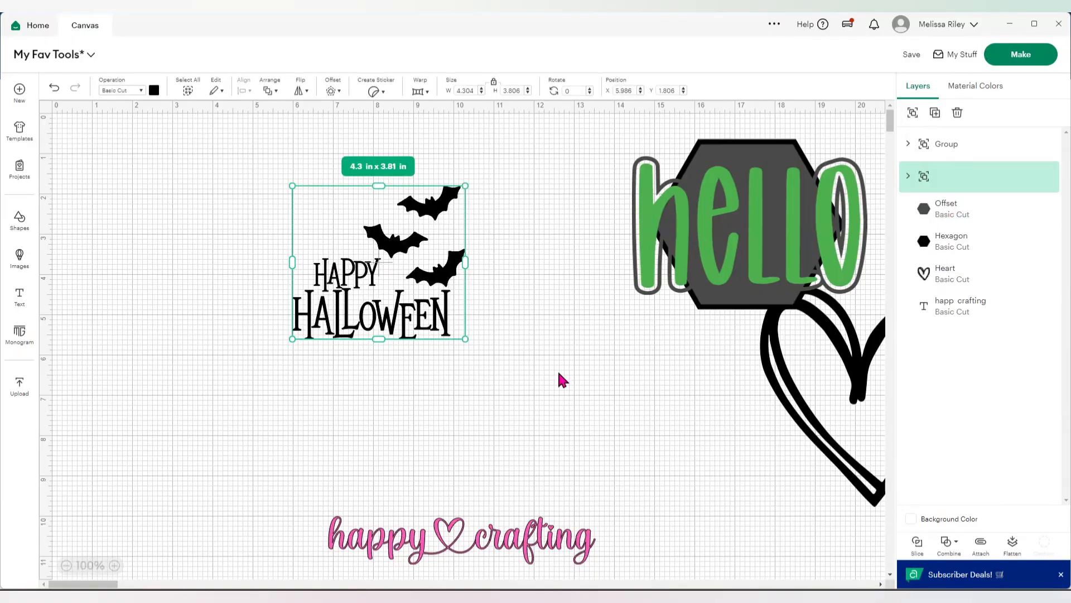
pyautogui.click(563, 379)
pyautogui.moveTo(403, 263); pyautogui.dragTo(275, 311)
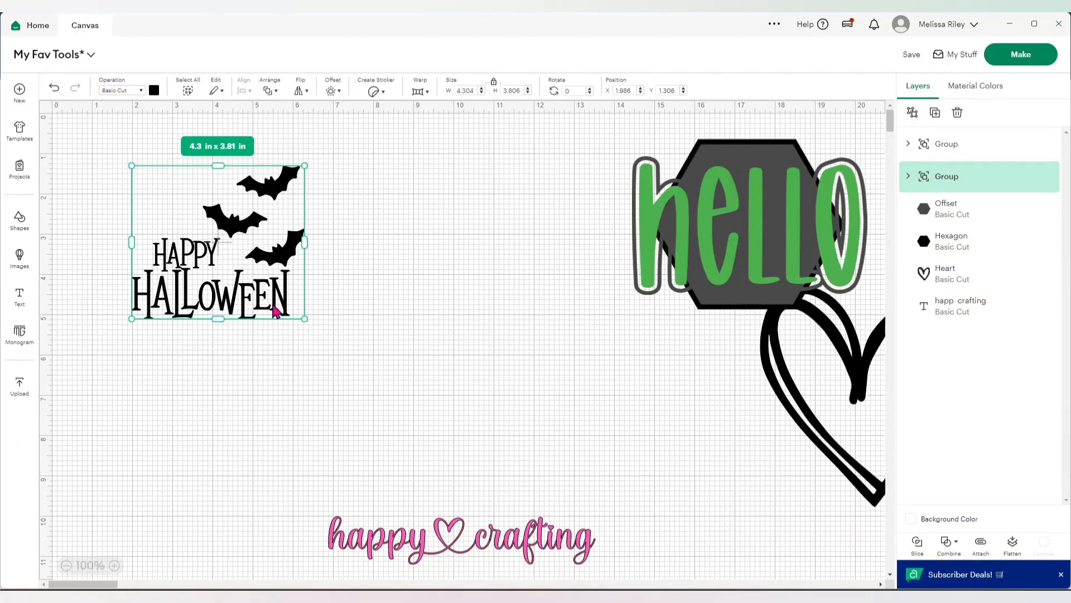
# Move the heart to about X 14.56, Y 4.12 and group it with the hello text, offset and hexagon
pyautogui.moveTo(878, 371); pyautogui.dragTo(742, 385)
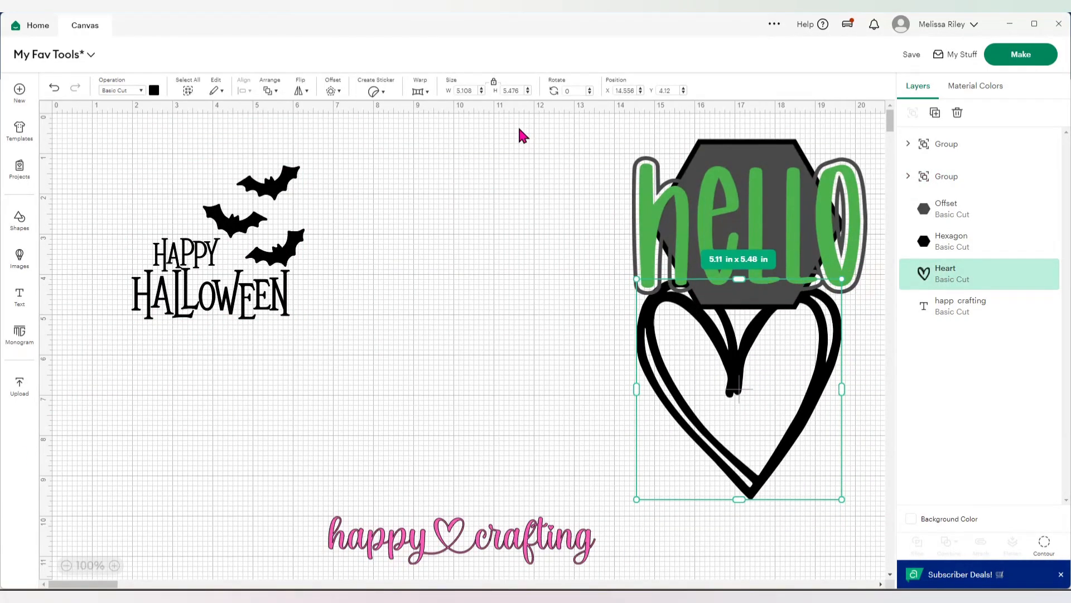
pyautogui.moveTo(547, 120); pyautogui.dragTo(887, 532)
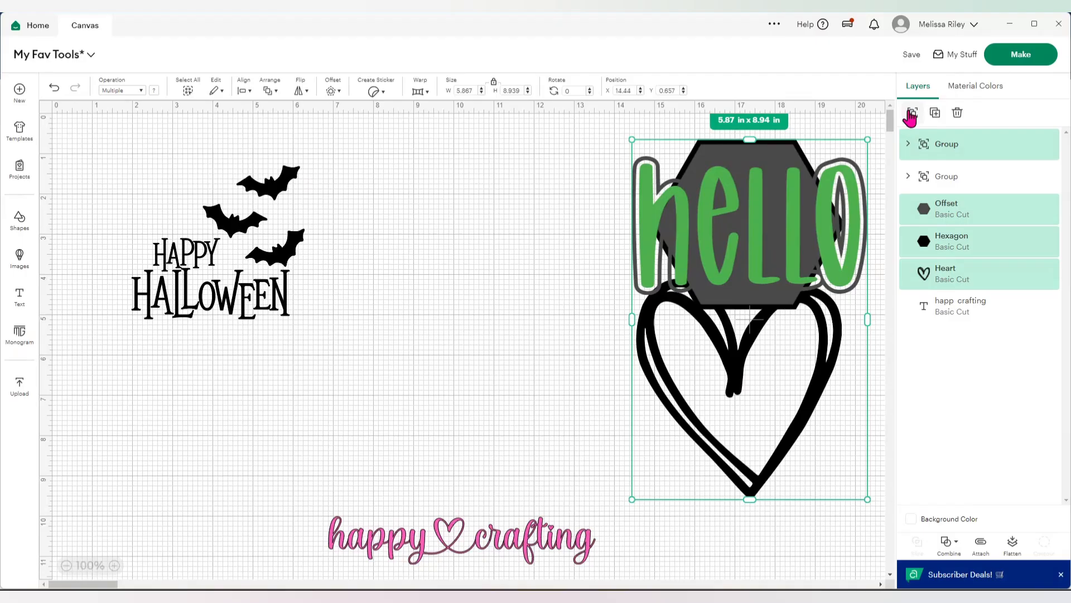
pyautogui.click(910, 114)
# Hide the hello, hexagon and heart group, show it again and ungroup it
pyautogui.click(1033, 145)
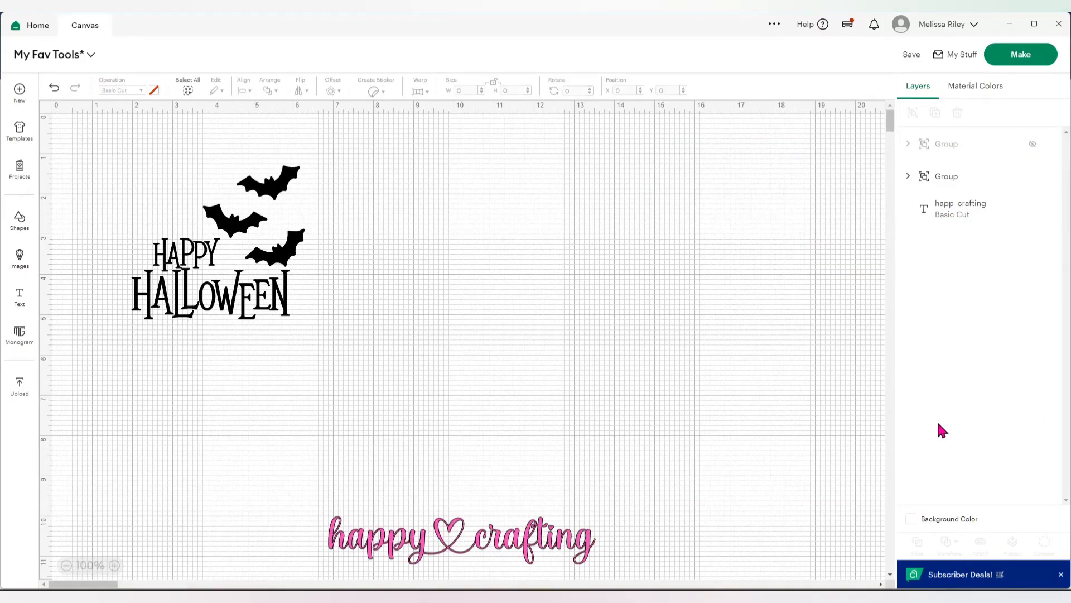
pyautogui.click(1033, 145)
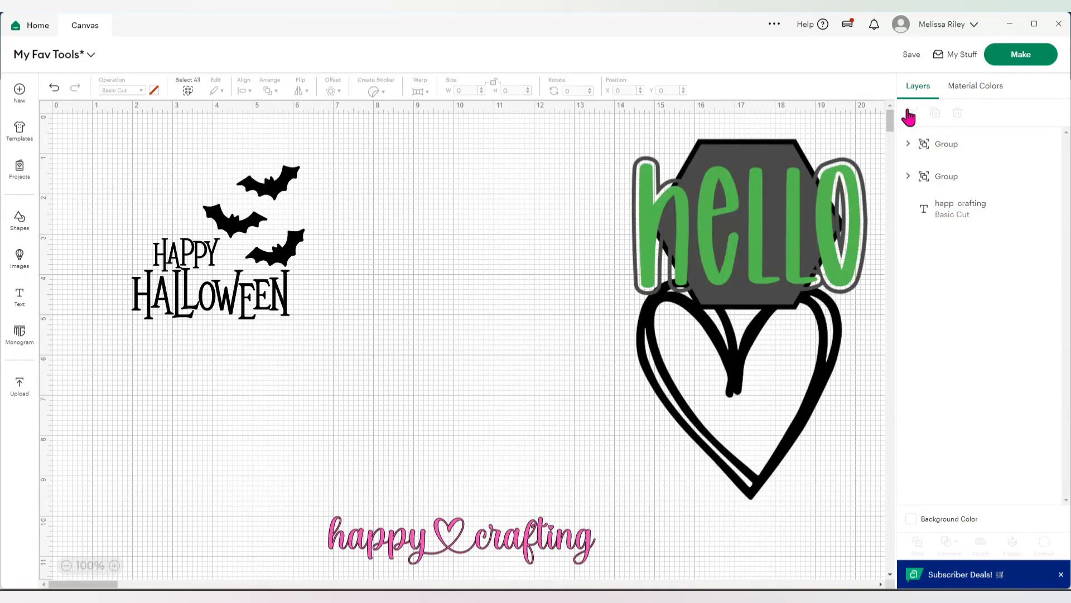
pyautogui.click(990, 146)
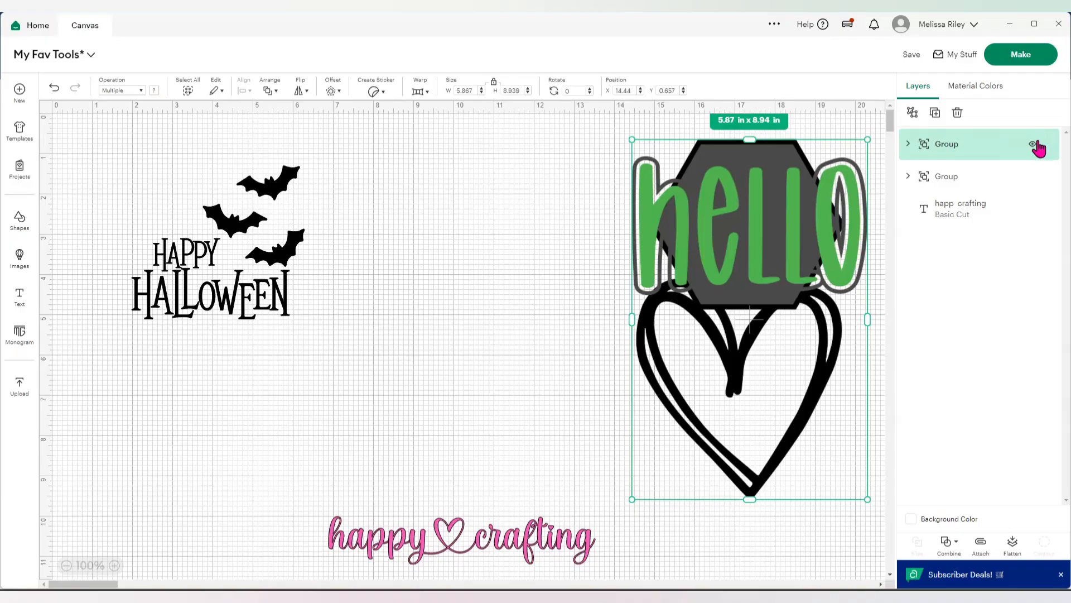
pyautogui.click(912, 115)
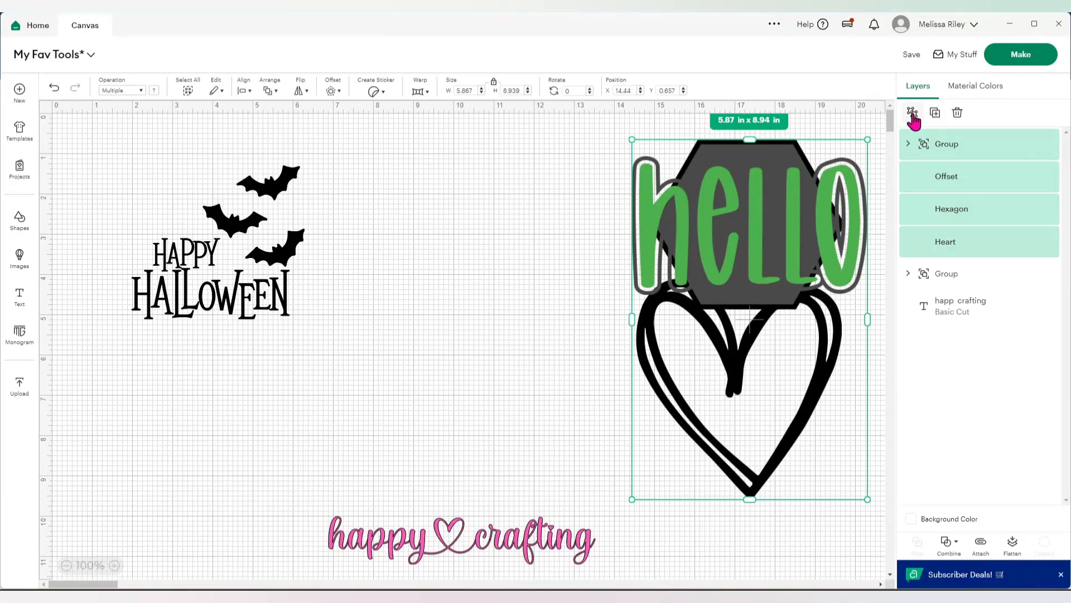
# Move the Halloween group to about X 5.01, Y 2.18 and hide the hello text, offset, hexagon and heart as one group
pyautogui.moveTo(316, 209); pyautogui.dragTo(438, 244)
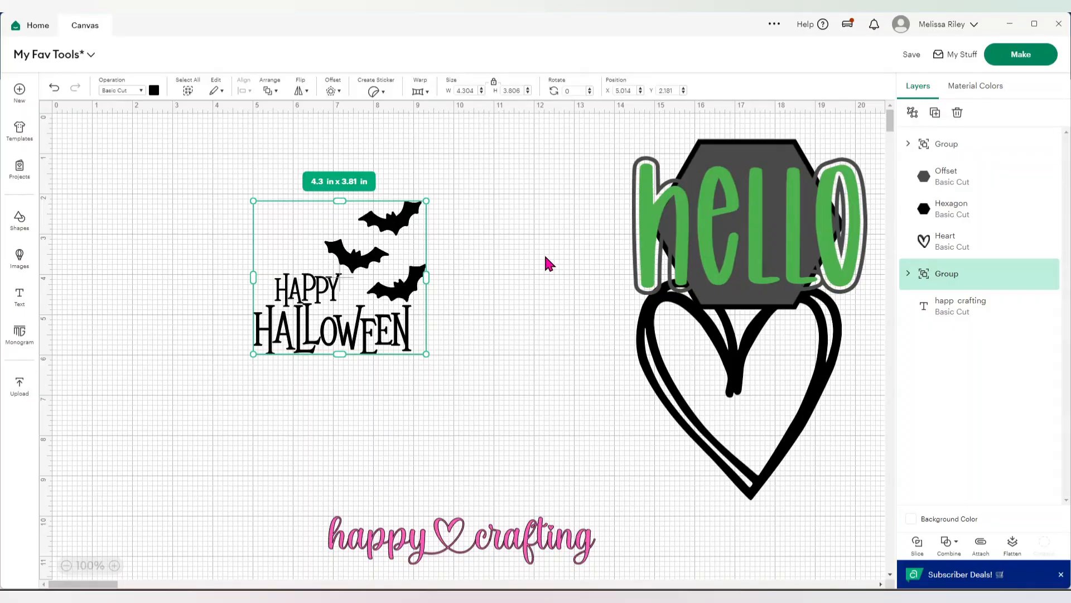
pyautogui.moveTo(619, 150); pyautogui.dragTo(866, 438)
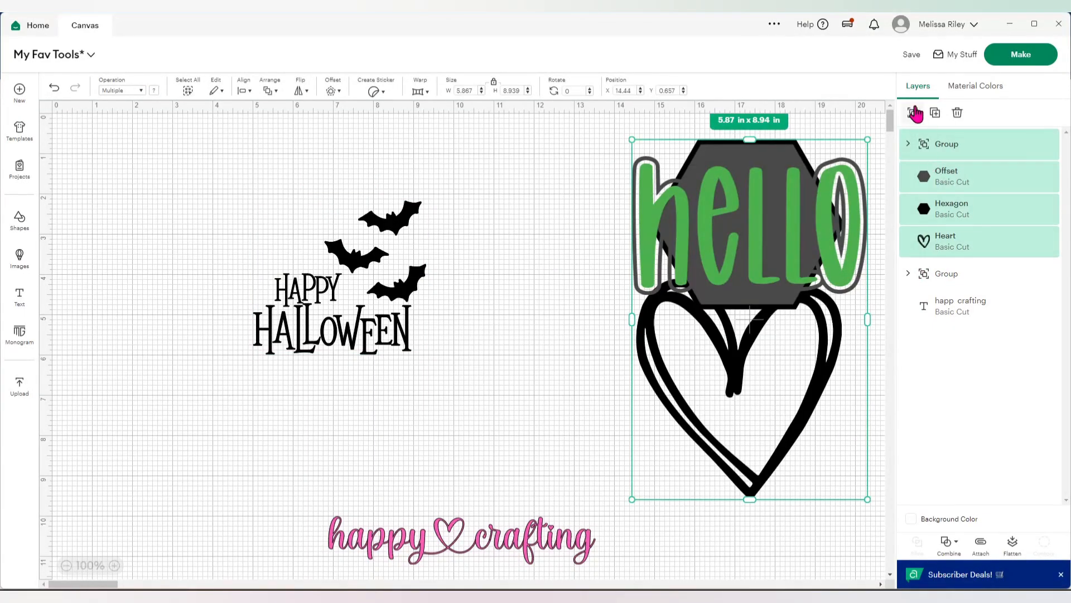
pyautogui.click(915, 113)
pyautogui.click(1032, 146)
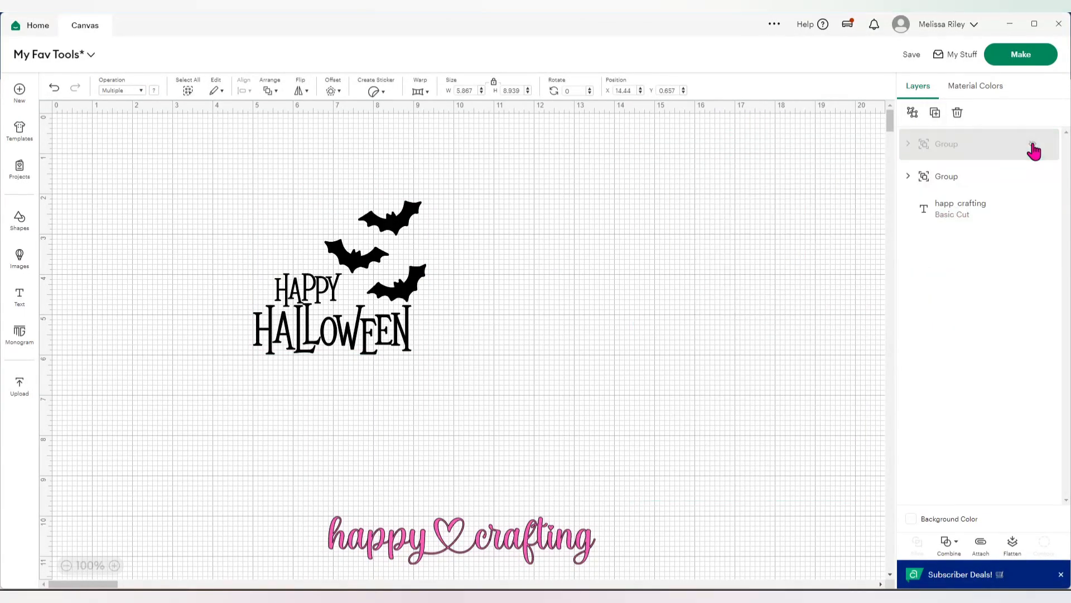
# Send the visible designs to mat preparation, loading the materials on a 12 in x 12 in mat
pyautogui.click(335, 306)
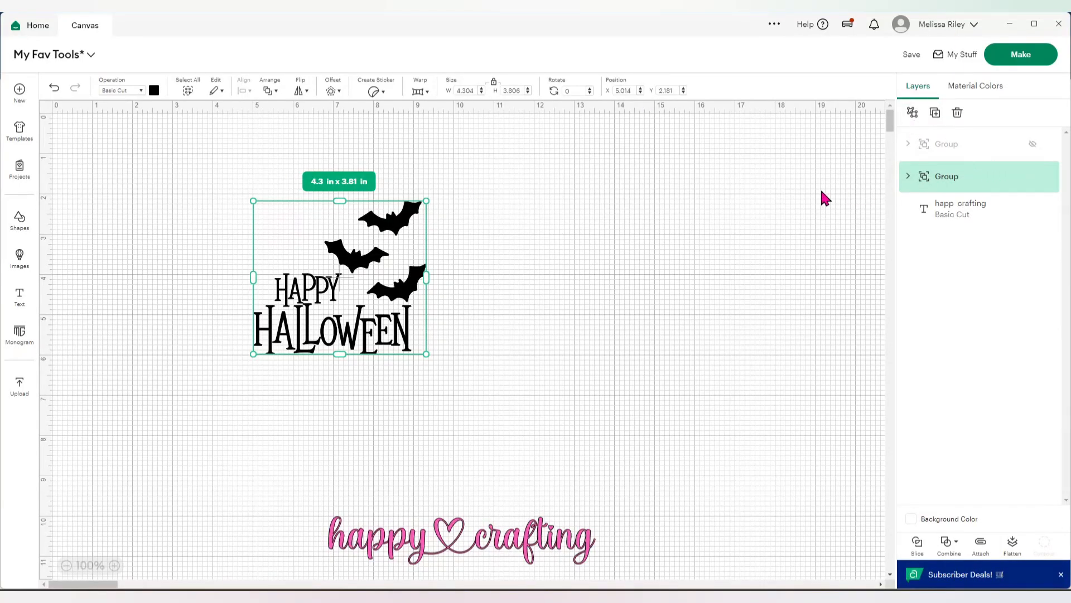
pyautogui.click(1022, 56)
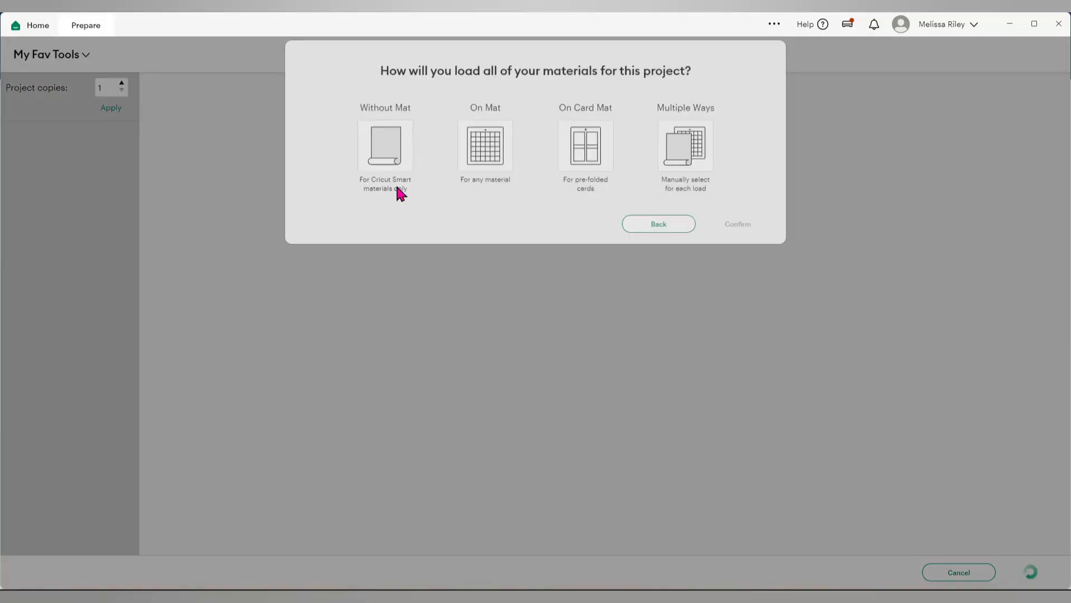
pyautogui.click(509, 162)
pyautogui.click(721, 275)
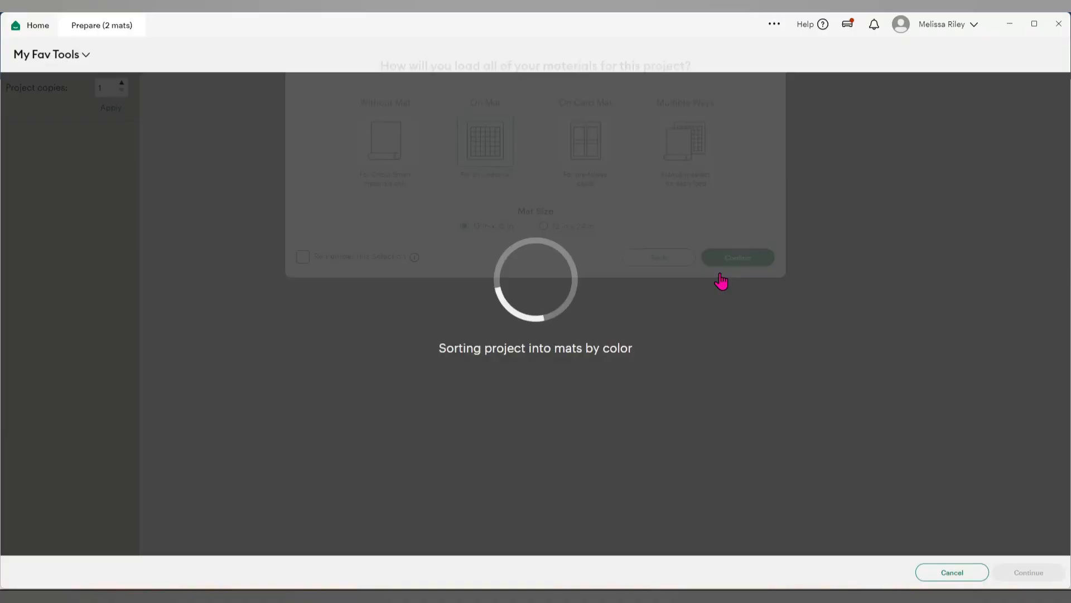
# Rearrange the bats above the Happy Halloween text on the black mat by hand and cancel back to the canvas
pyautogui.moveTo(541, 193); pyautogui.dragTo(628, 203)
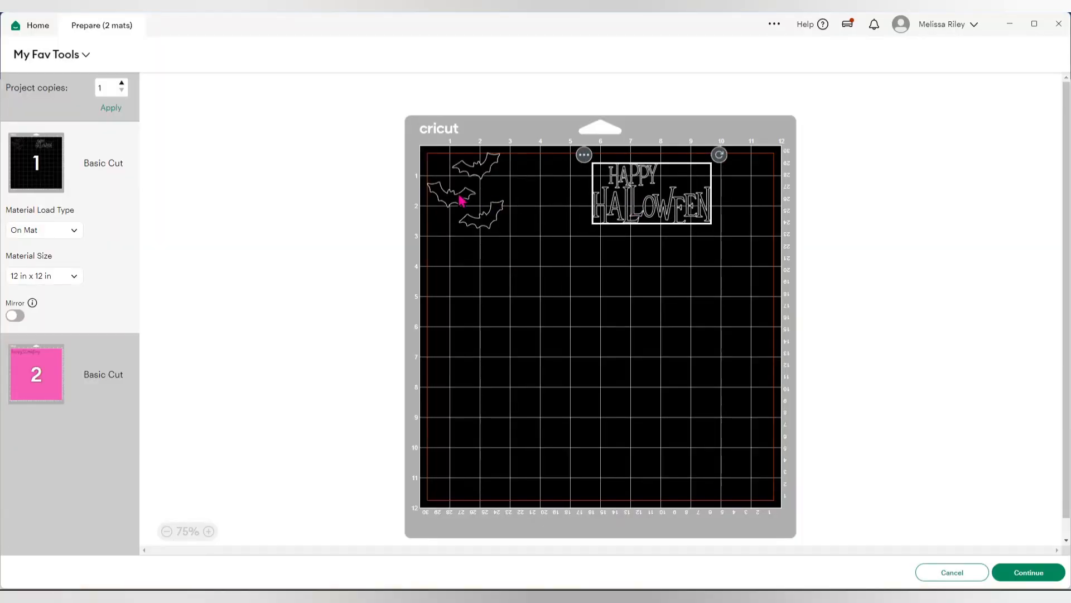
pyautogui.moveTo(457, 194); pyautogui.dragTo(503, 218)
pyautogui.moveTo(620, 204); pyautogui.dragTo(633, 241)
pyautogui.moveTo(478, 214); pyautogui.dragTo(524, 260)
pyautogui.moveTo(633, 228); pyautogui.dragTo(494, 303)
pyautogui.moveTo(520, 246); pyautogui.dragTo(561, 244)
pyautogui.click(663, 296)
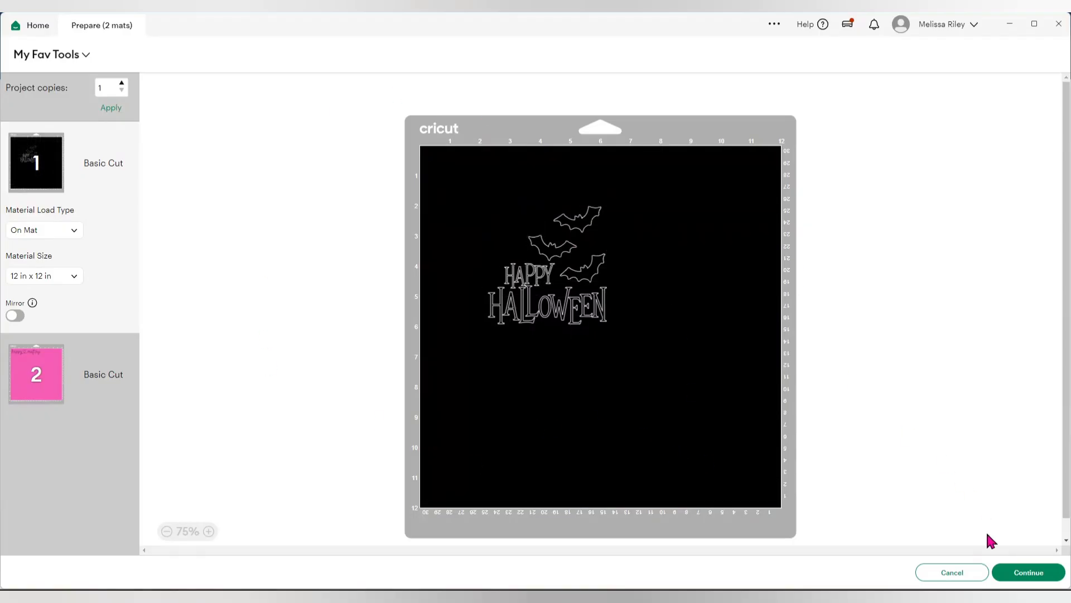
pyautogui.click(955, 575)
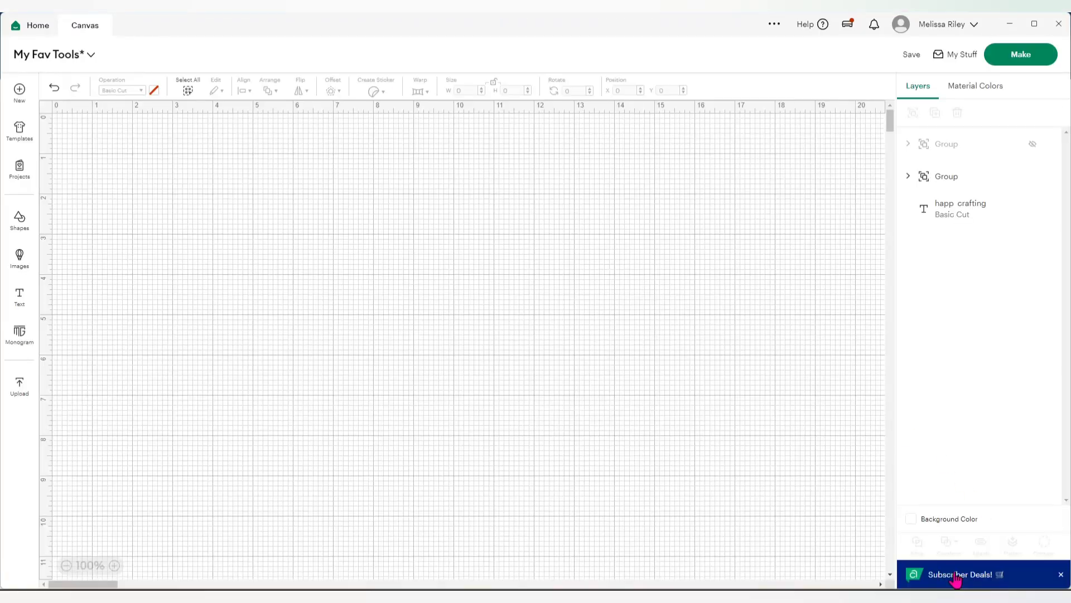
# Attach the bats and Happy Halloween text and preview their layout on a mat before returning to the canvas
pyautogui.click(369, 323)
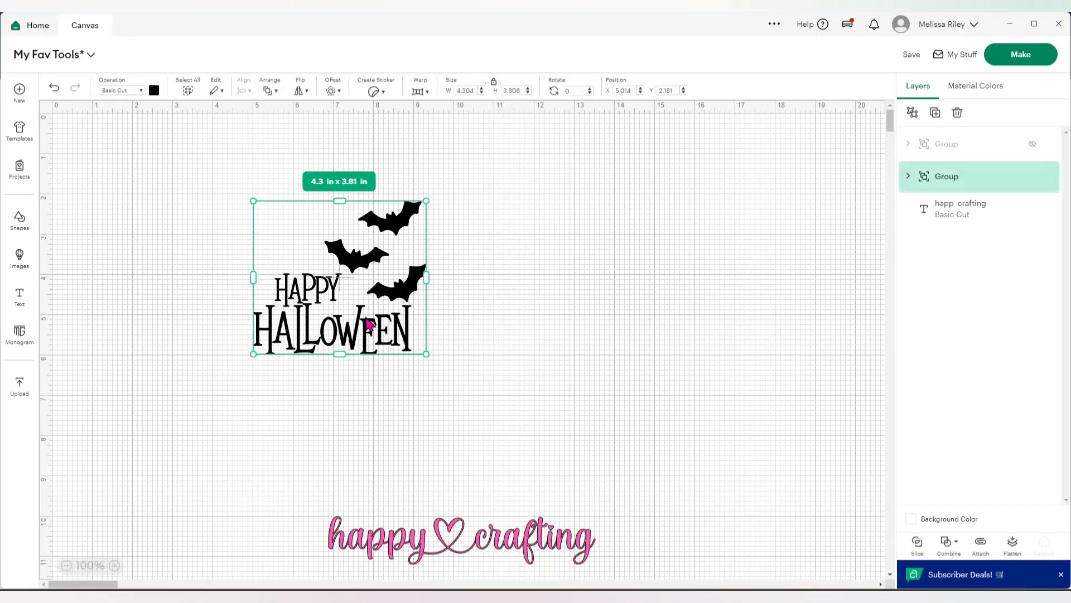
pyautogui.click(980, 544)
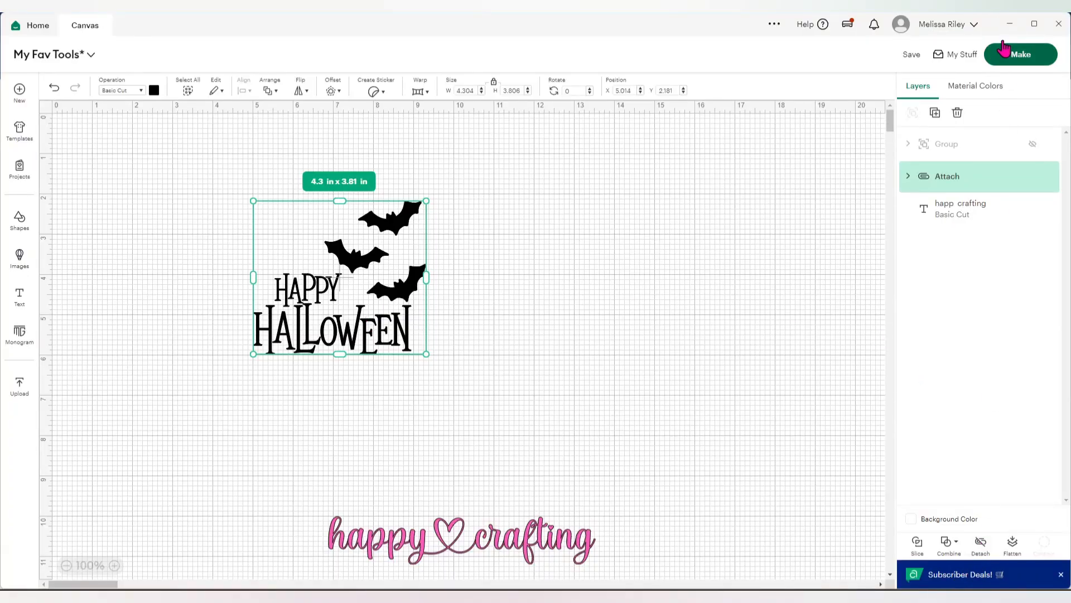
pyautogui.click(1021, 55)
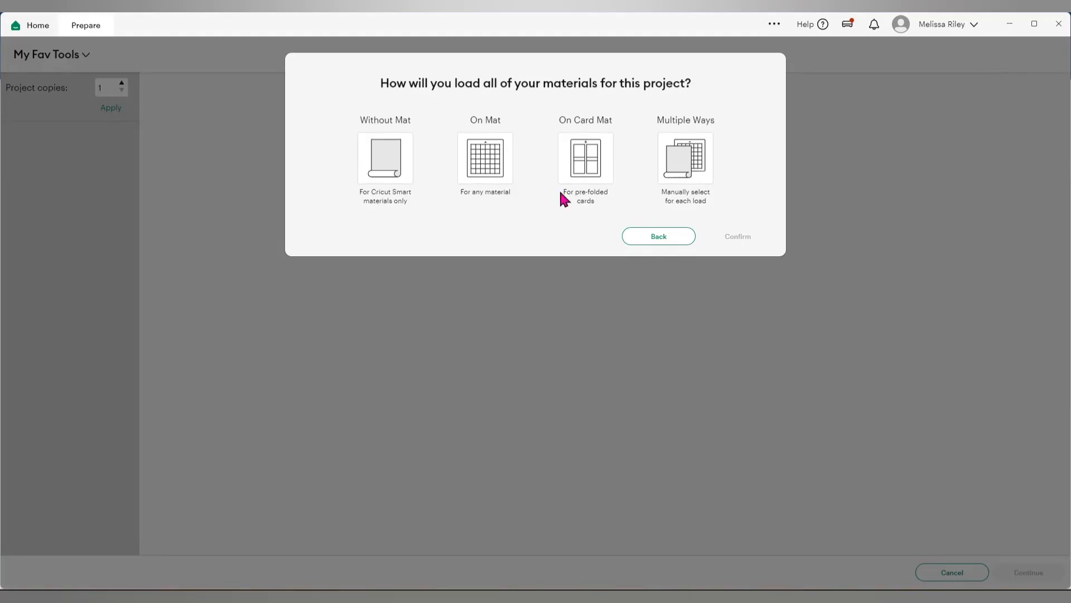
pyautogui.click(488, 158)
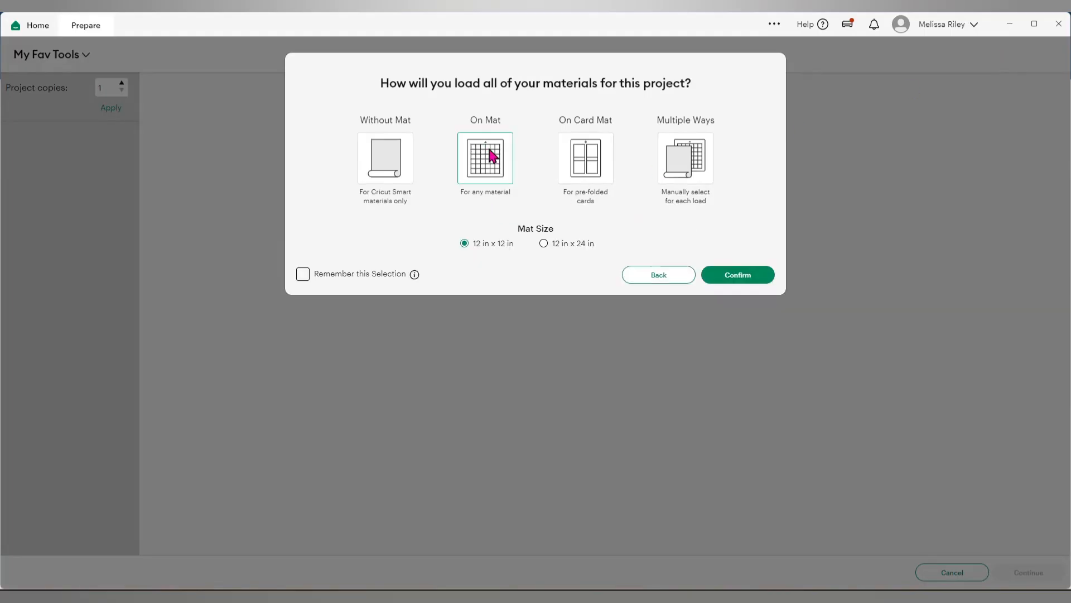
pyautogui.click(742, 277)
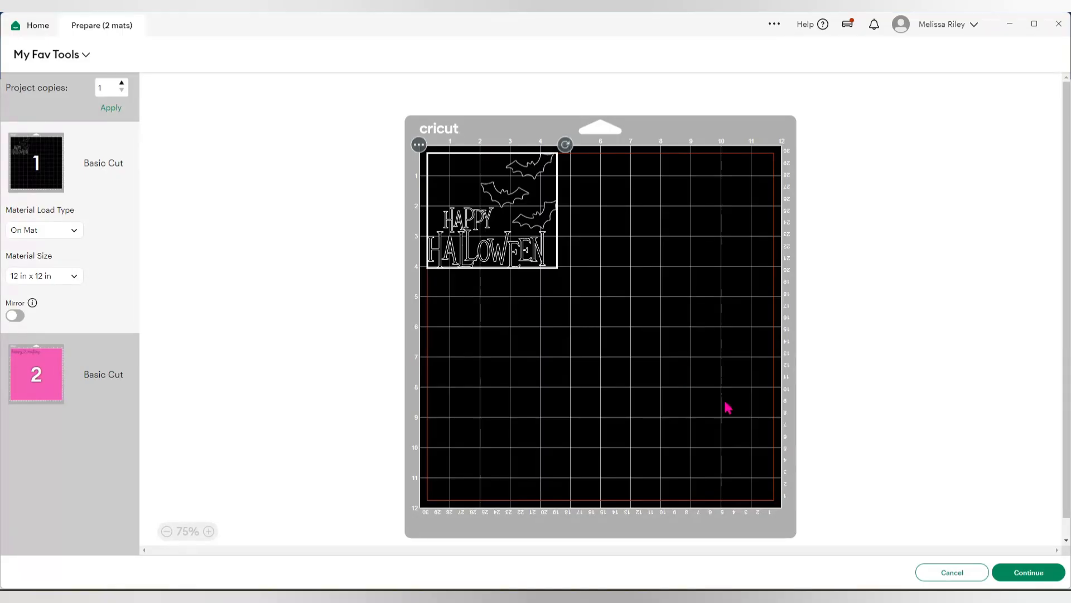
pyautogui.click(959, 573)
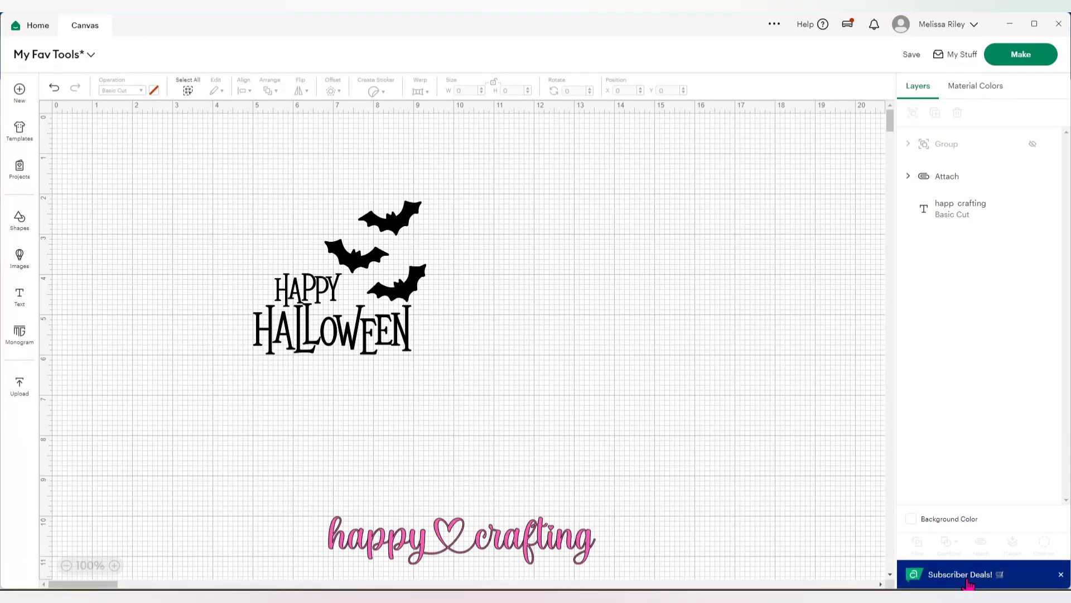
# Move the attached Halloween design across the canvas to about X 7.97, Y 1.78 and detach it
pyautogui.moveTo(396, 277); pyautogui.dragTo(826, 231)
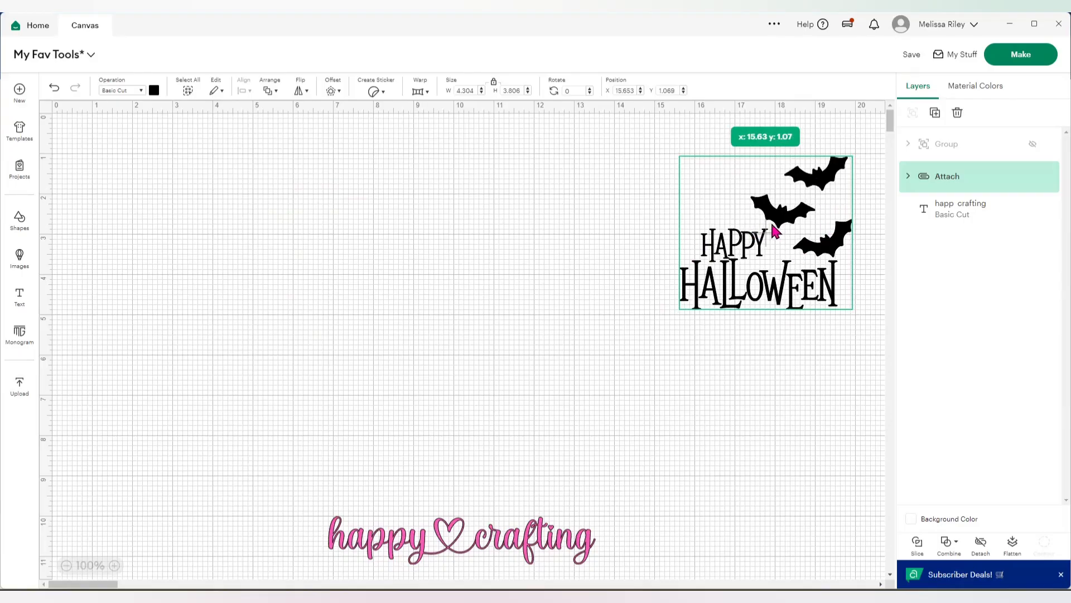
pyautogui.hotkey('ctrl', 'z')
pyautogui.click(981, 544)
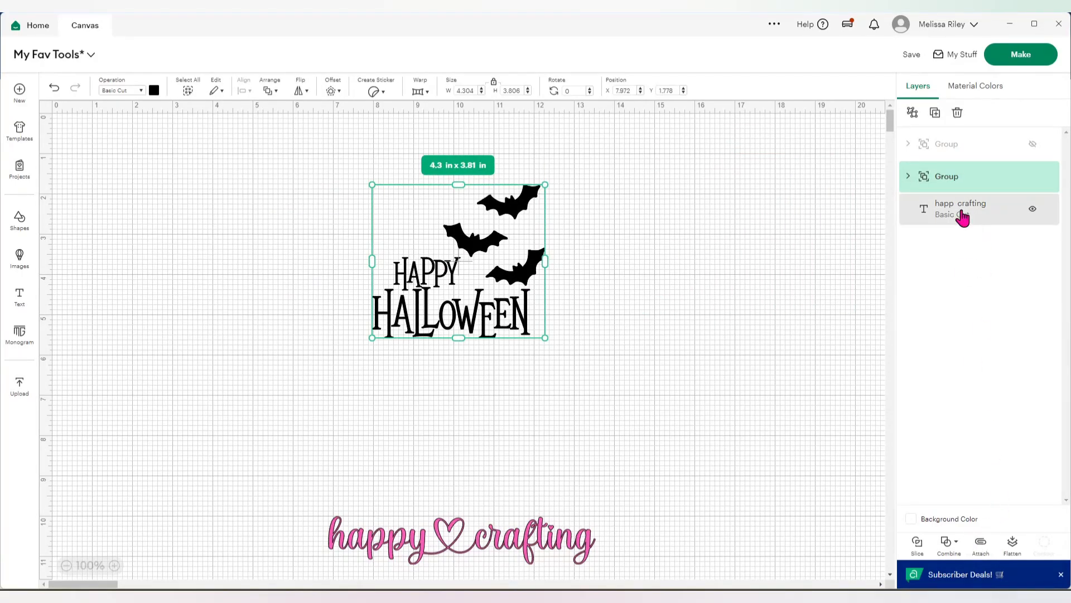
# Ungroup the Halloween design and recolor the bats pink
pyautogui.click(913, 112)
pyautogui.click(491, 204)
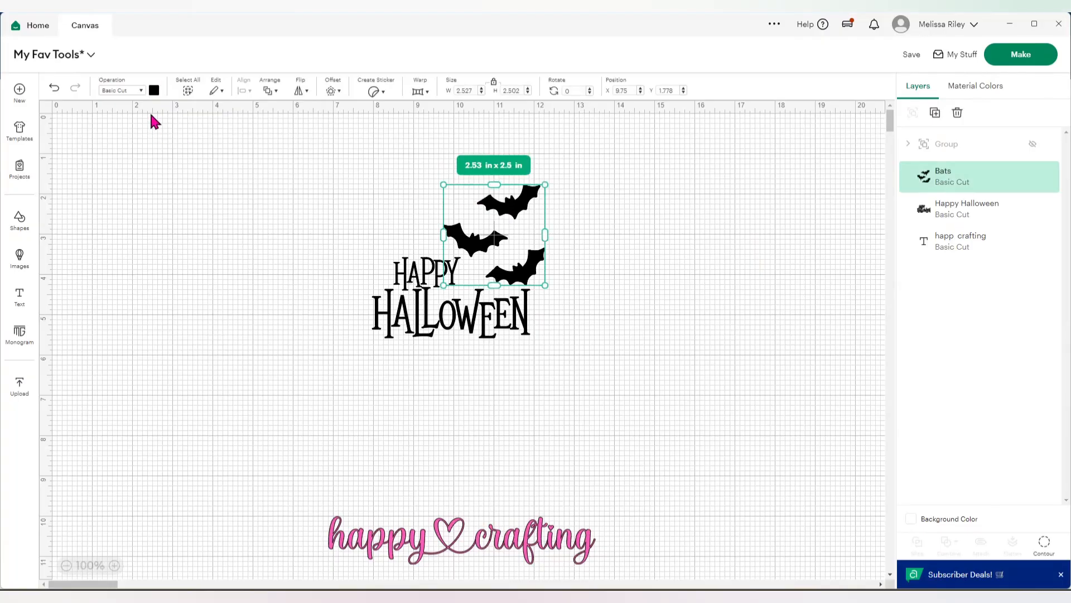
pyautogui.click(154, 90)
pyautogui.click(208, 141)
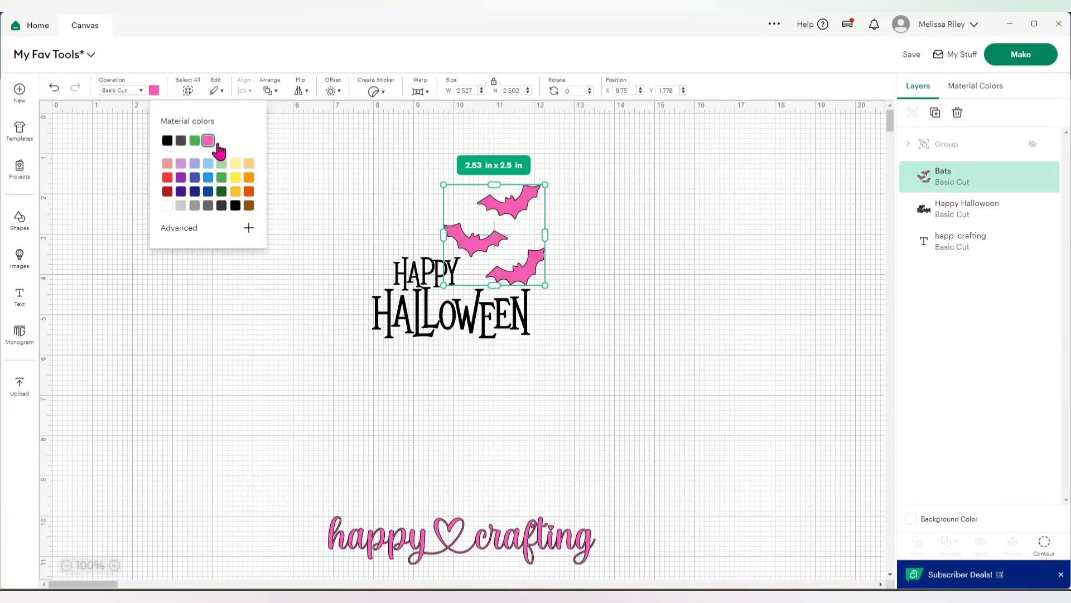
# Attach the pink bats to the black Happy Halloween text
pyautogui.click(691, 400)
pyautogui.moveTo(627, 375); pyautogui.dragTo(258, 153)
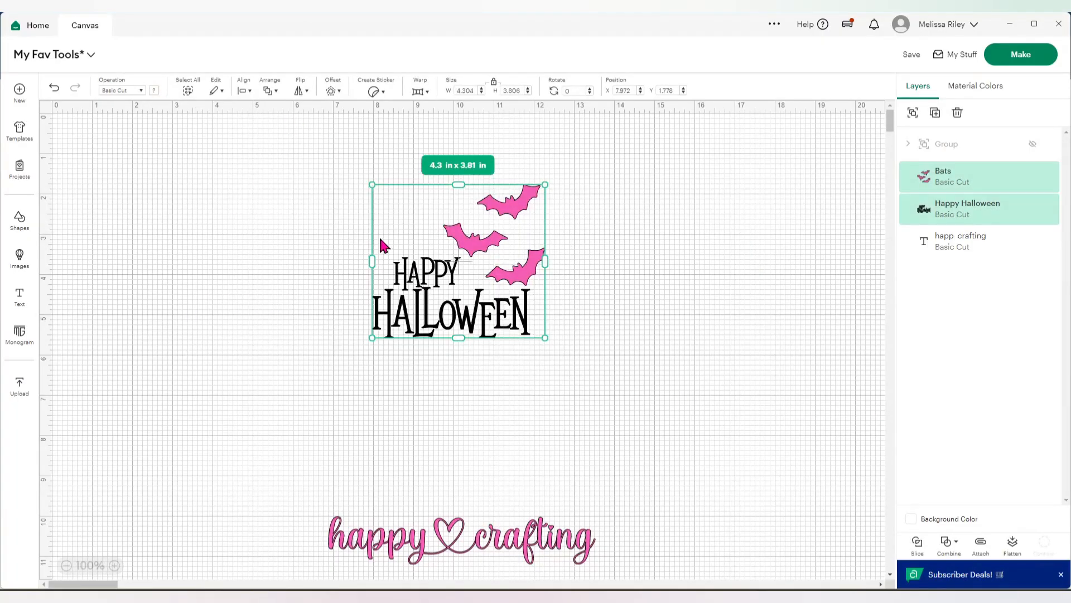
pyautogui.click(981, 544)
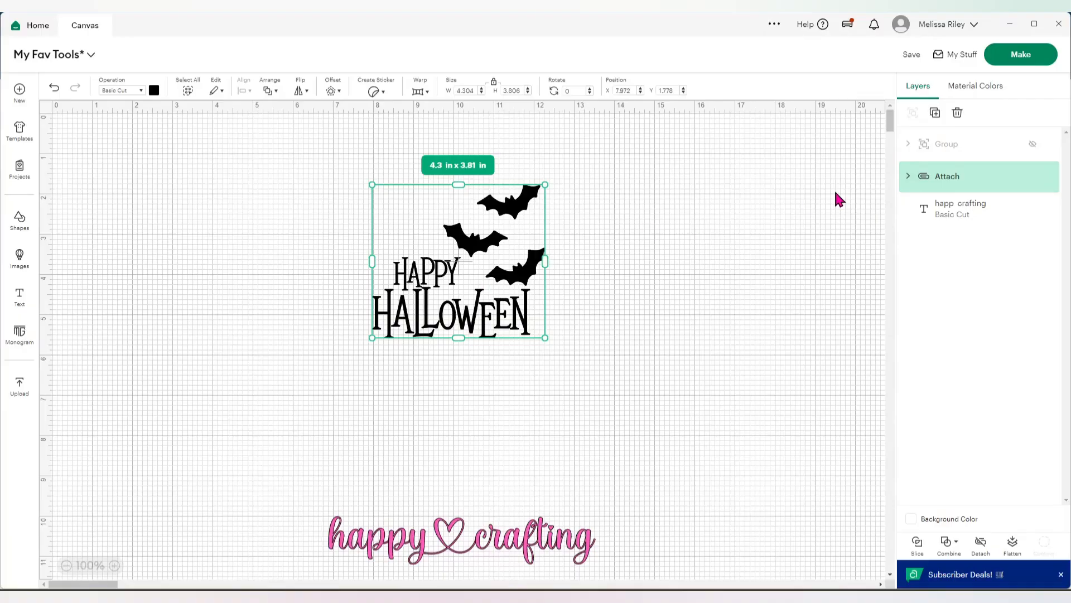
# Detach the bats from the Happy Halloween text and recolor the bats pink again
pyautogui.click(980, 543)
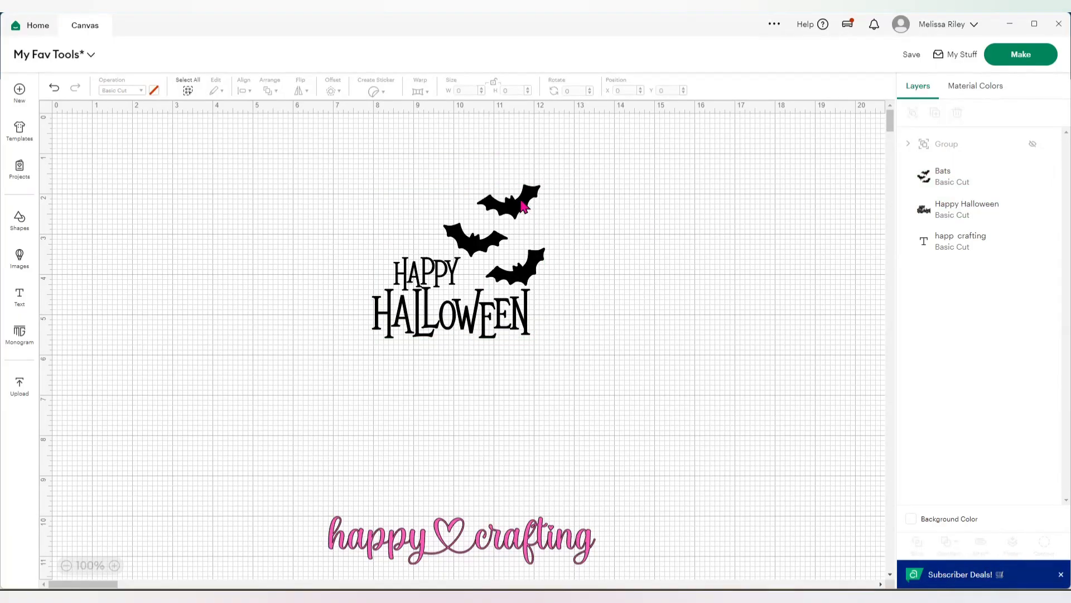
pyautogui.click(521, 209)
pyautogui.click(154, 90)
pyautogui.click(206, 141)
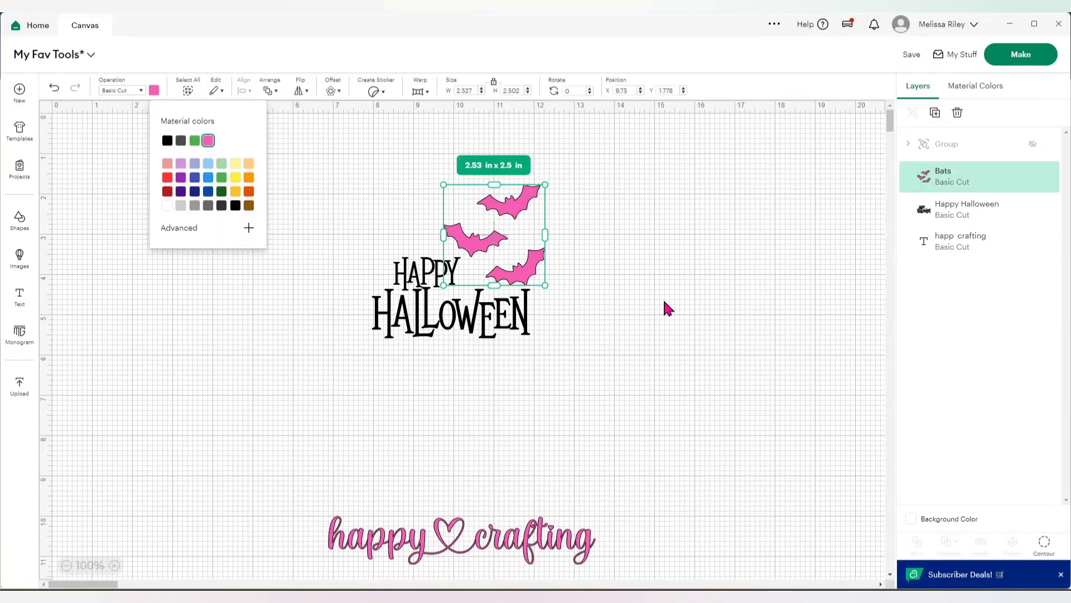
pyautogui.click(667, 306)
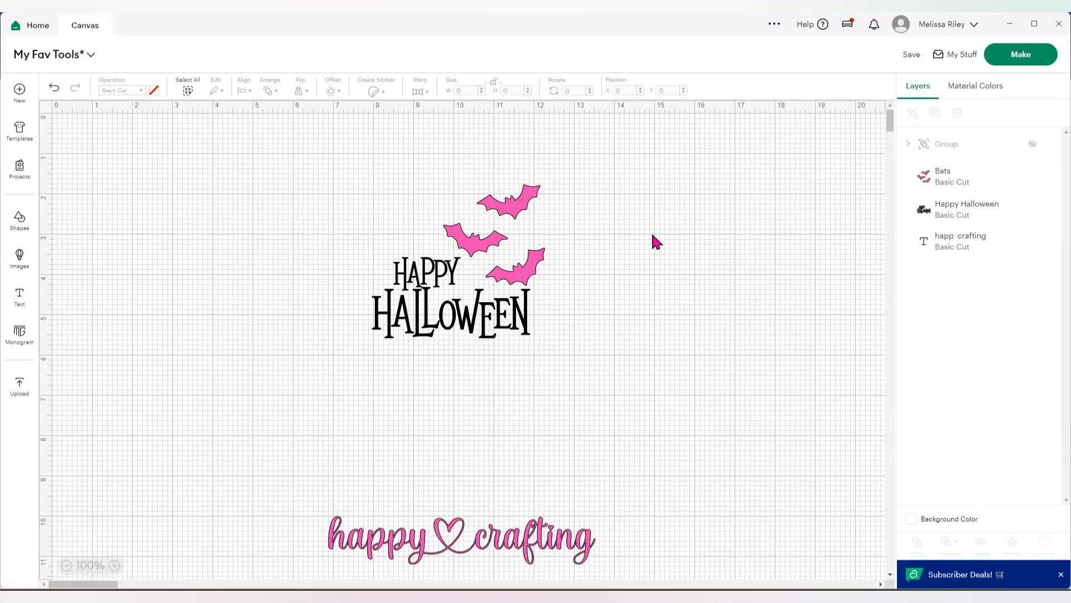
# Attach the bats and Happy Halloween text again and move the design to about X 16.61, Y 1.58
pyautogui.moveTo(598, 411); pyautogui.dragTo(228, 132)
pyautogui.click(980, 544)
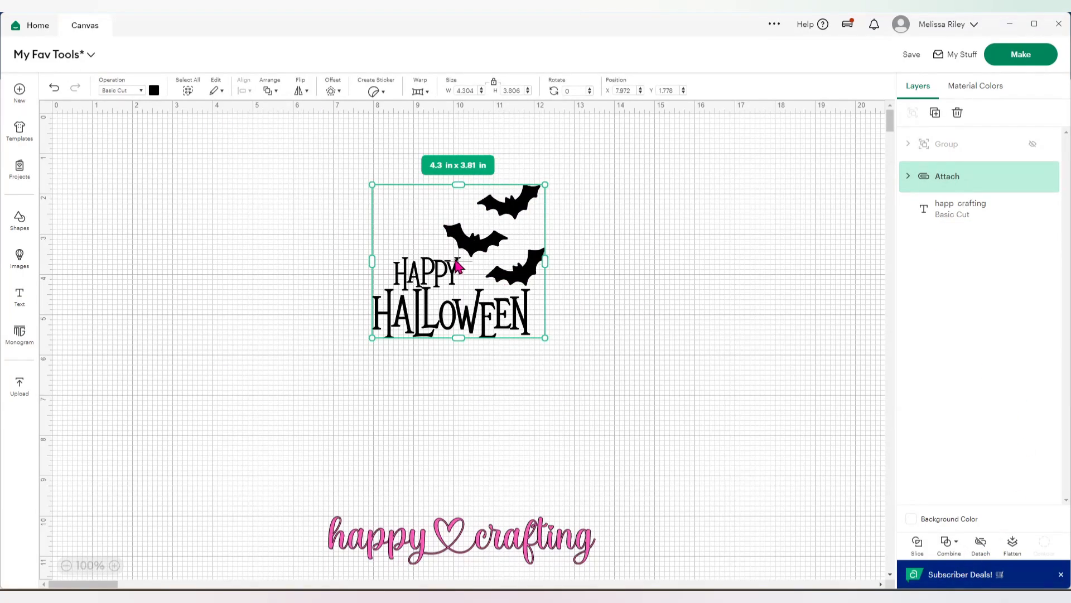
pyautogui.moveTo(435, 268); pyautogui.dragTo(788, 261)
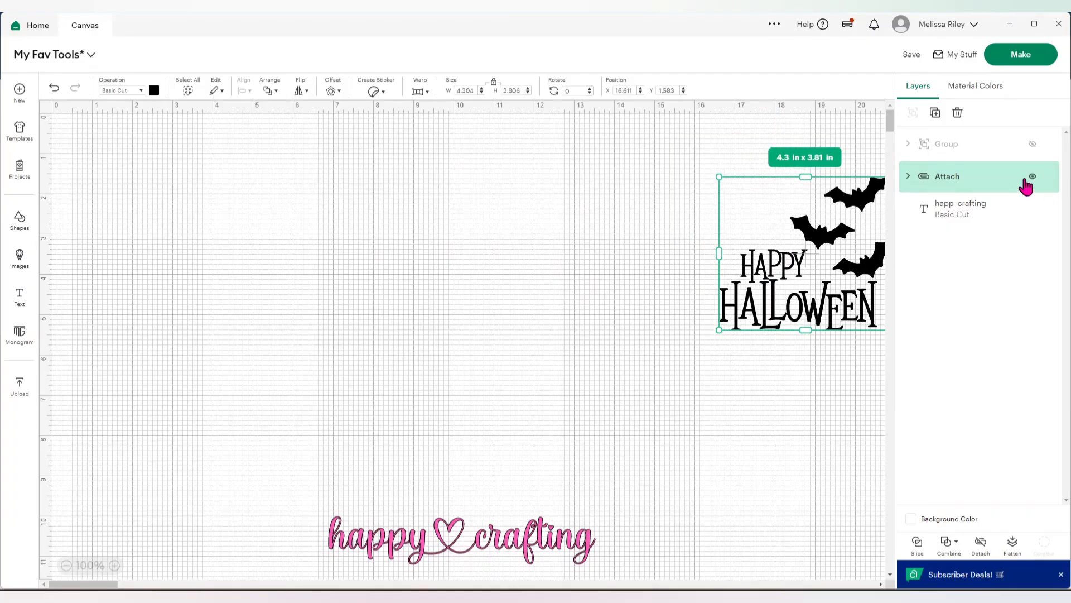
# Hide the attached Halloween design and enlarge the happy crafting text to about 18.15 in x 3.24 in at X 1.67, Y 2.77
pyautogui.click(1032, 178)
pyautogui.moveTo(461, 540); pyautogui.dragTo(593, 325)
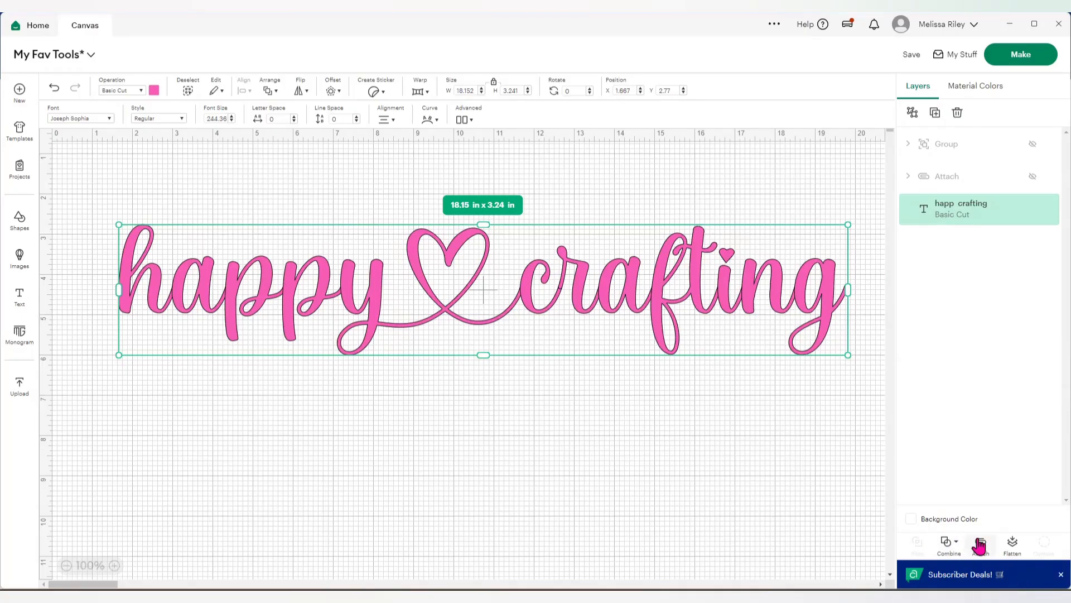
pyautogui.click(959, 544)
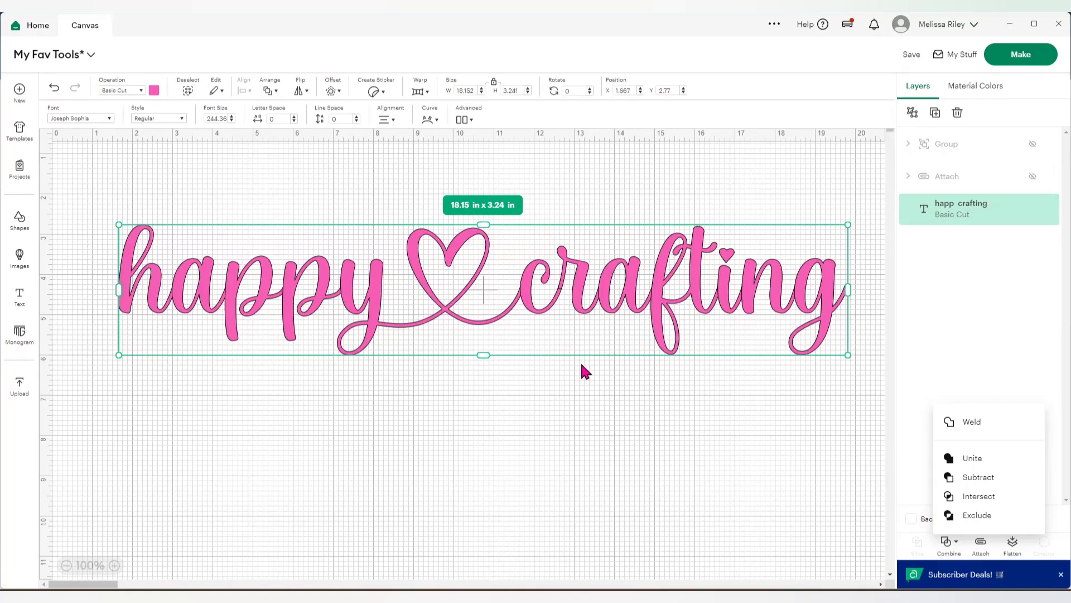
# Examine up close where neighboring letters overlap throughout the happy crafting text
pyautogui.click(113, 565)
pyautogui.click(112, 565)
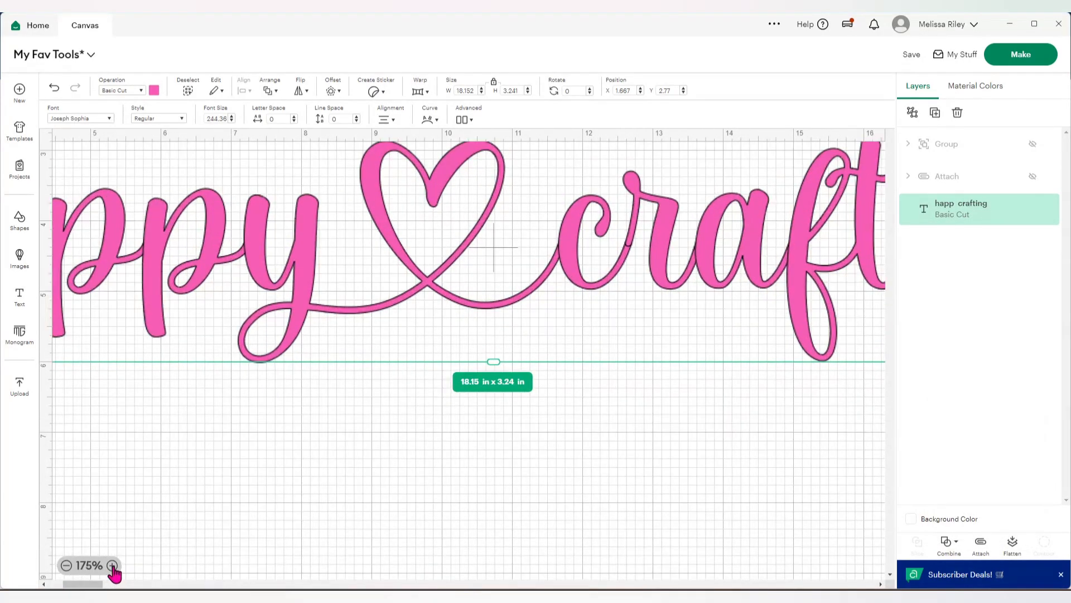
pyautogui.moveTo(201, 296); pyautogui.dragTo(475, 394)
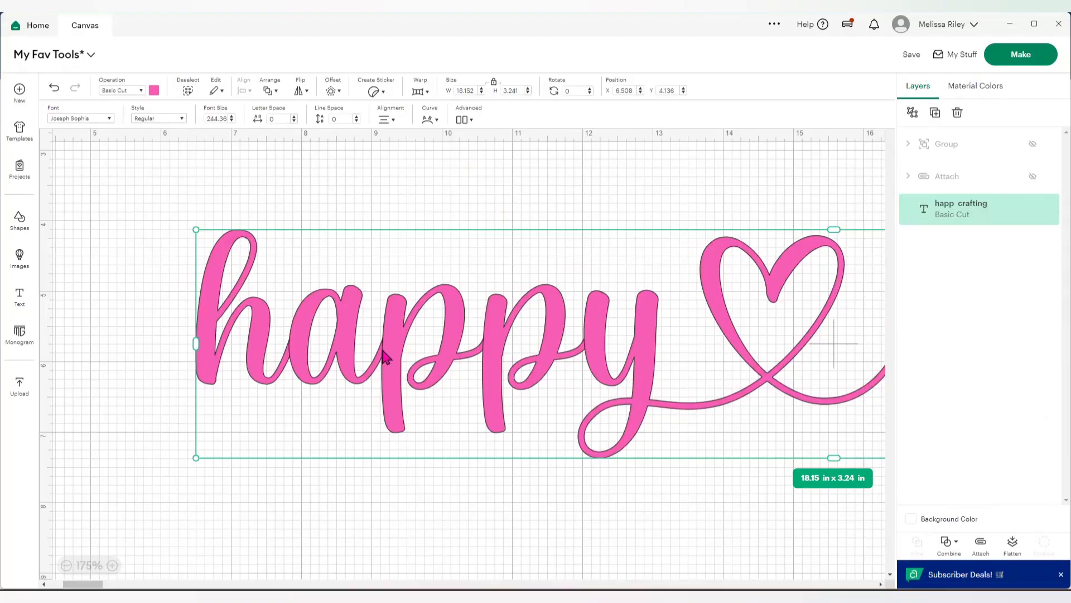
pyautogui.moveTo(452, 368); pyautogui.dragTo(375, 366)
pyautogui.moveTo(642, 358); pyautogui.dragTo(541, 352)
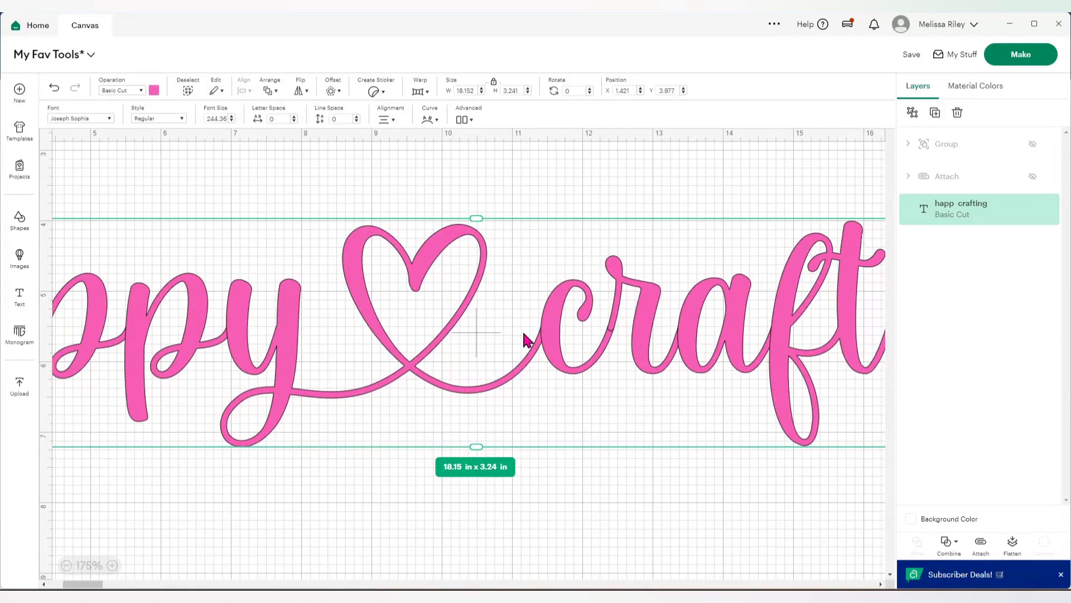
pyautogui.moveTo(255, 364); pyautogui.dragTo(617, 401)
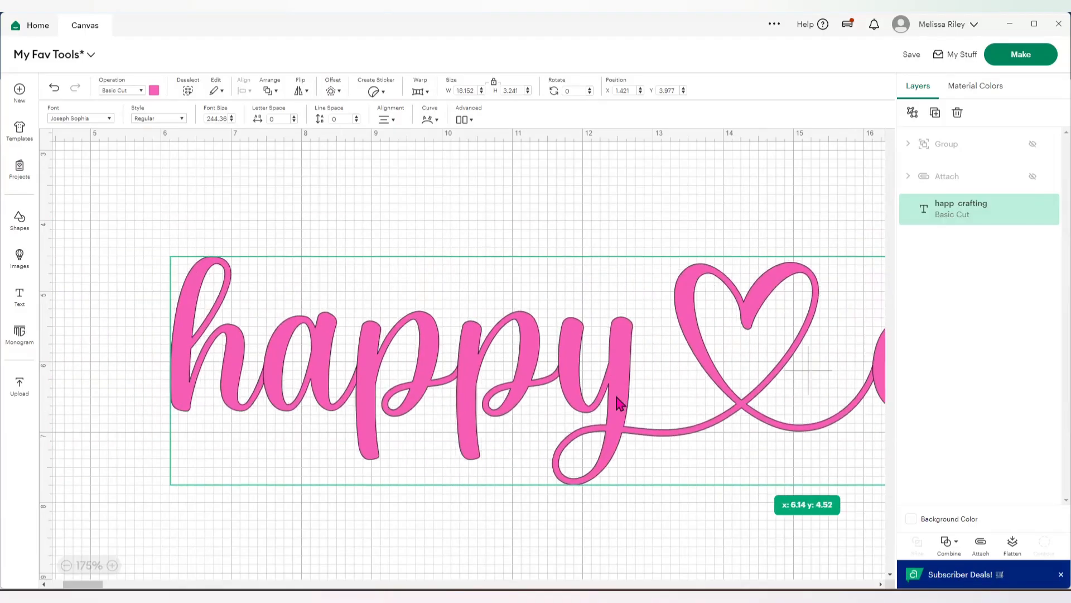
pyautogui.click(66, 565)
pyautogui.click(66, 565)
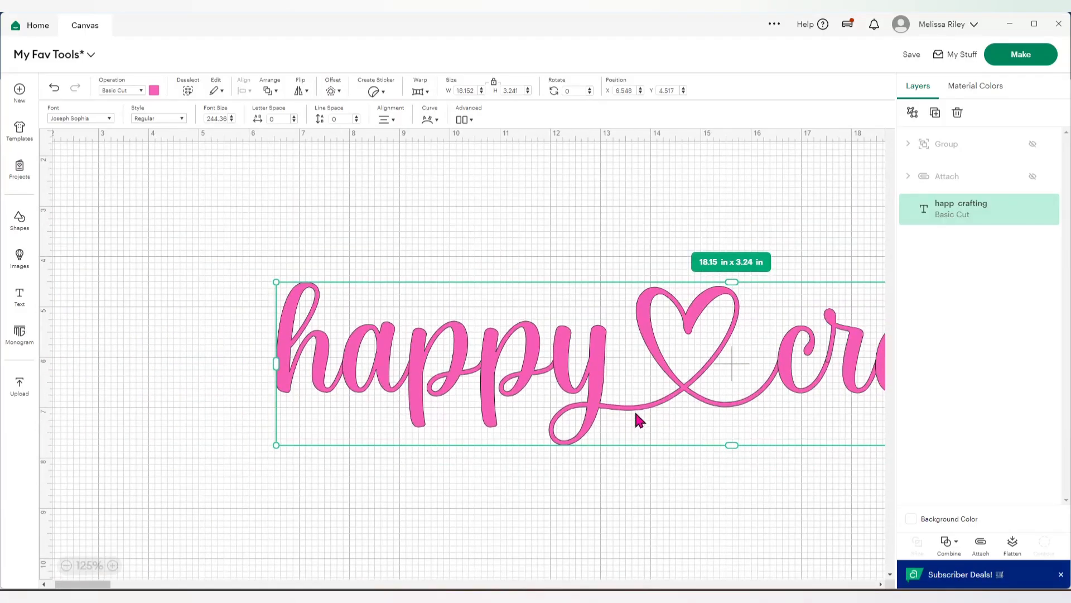
# Move the happy crafting text to about X 2.65, Y 3.99 and combine its letters with Unite
pyautogui.moveTo(687, 335); pyautogui.dragTo(498, 309)
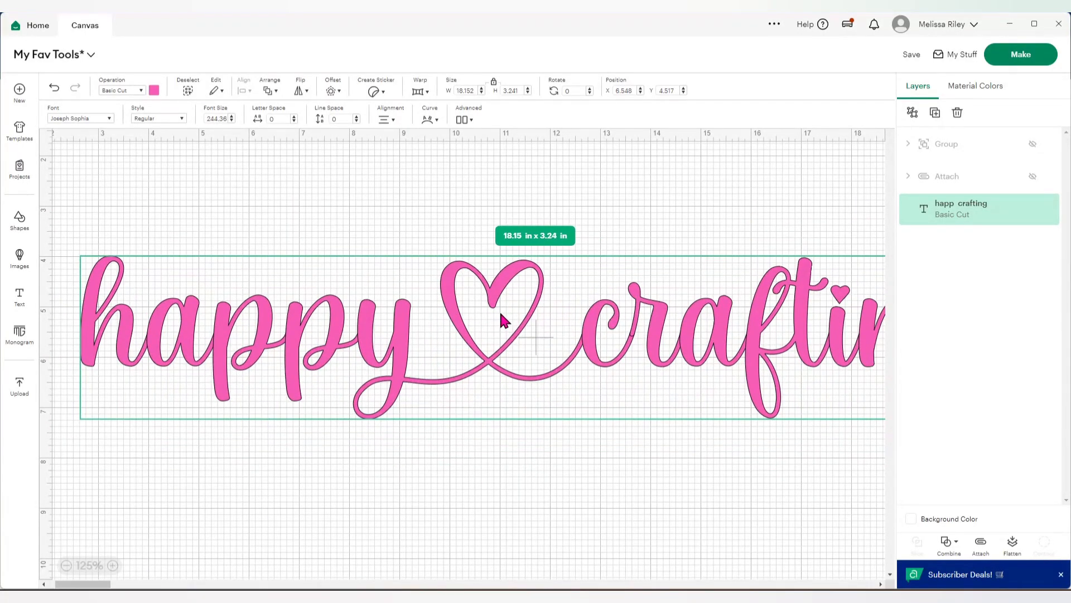
pyautogui.click(949, 542)
pyautogui.click(972, 459)
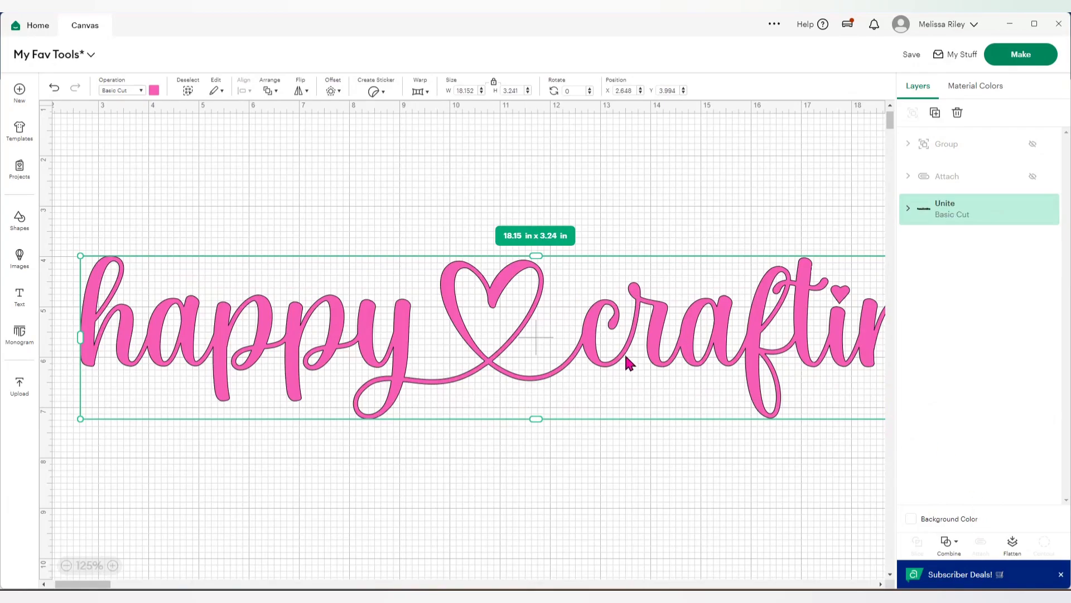
# Inspect the joined letters of the united happy crafting text up close and undo the Unite
pyautogui.click(112, 565)
pyautogui.click(112, 565)
pyautogui.moveTo(618, 371); pyautogui.dragTo(347, 420)
pyautogui.click(949, 541)
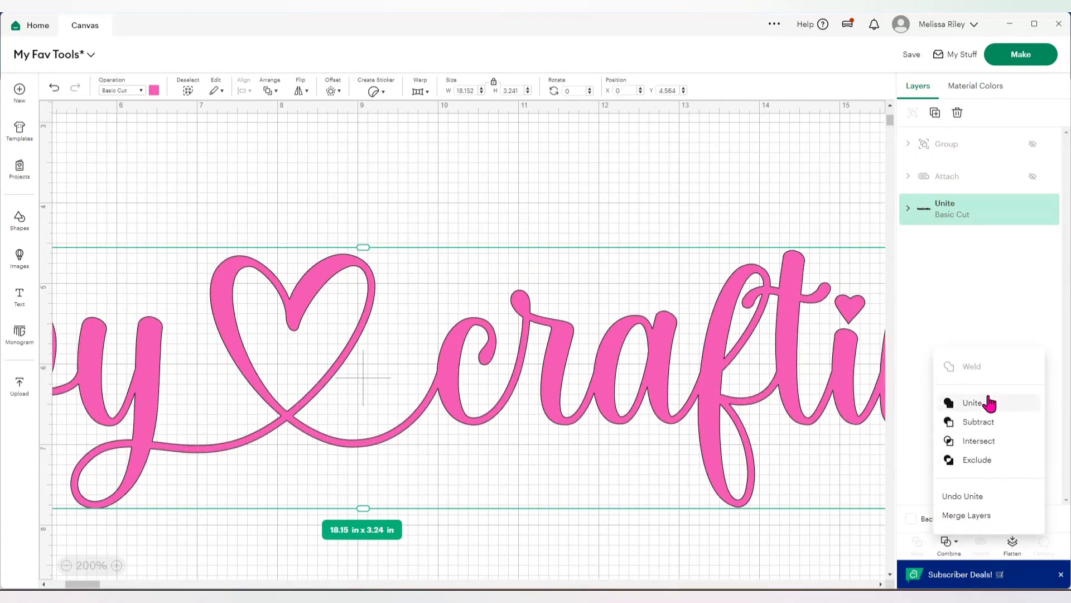
pyautogui.click(965, 496)
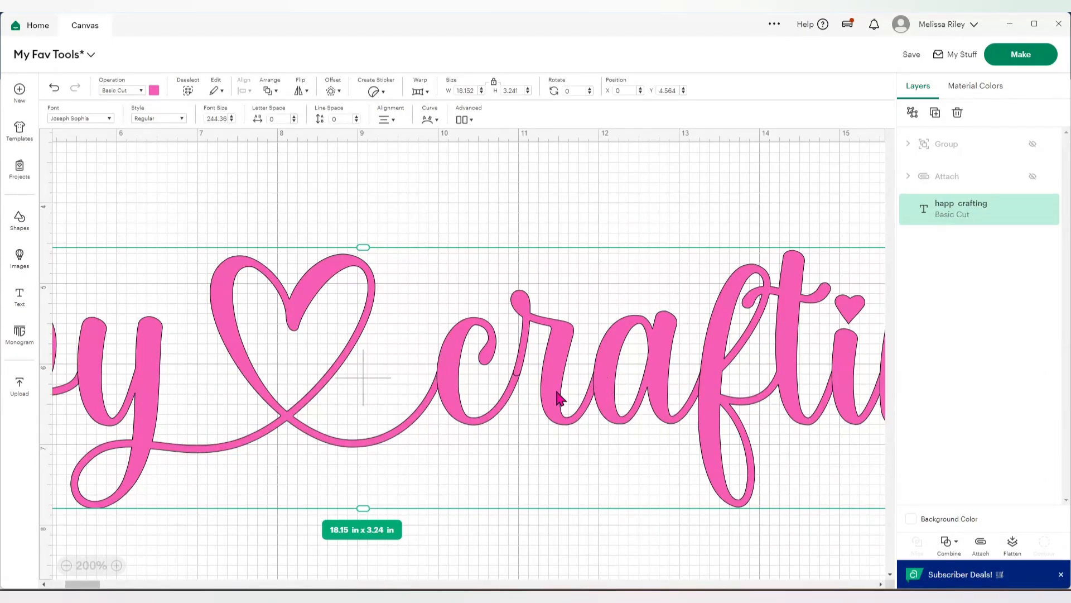
# Unite the happy crafting letters again and examine the joins from the word happy to crafting
pyautogui.click(948, 541)
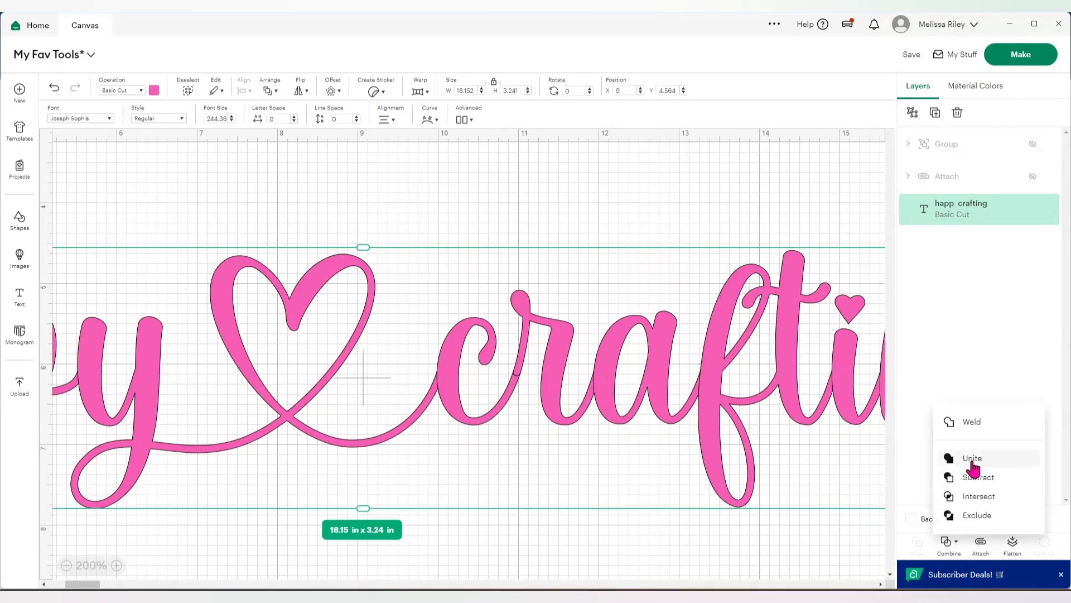
pyautogui.click(964, 462)
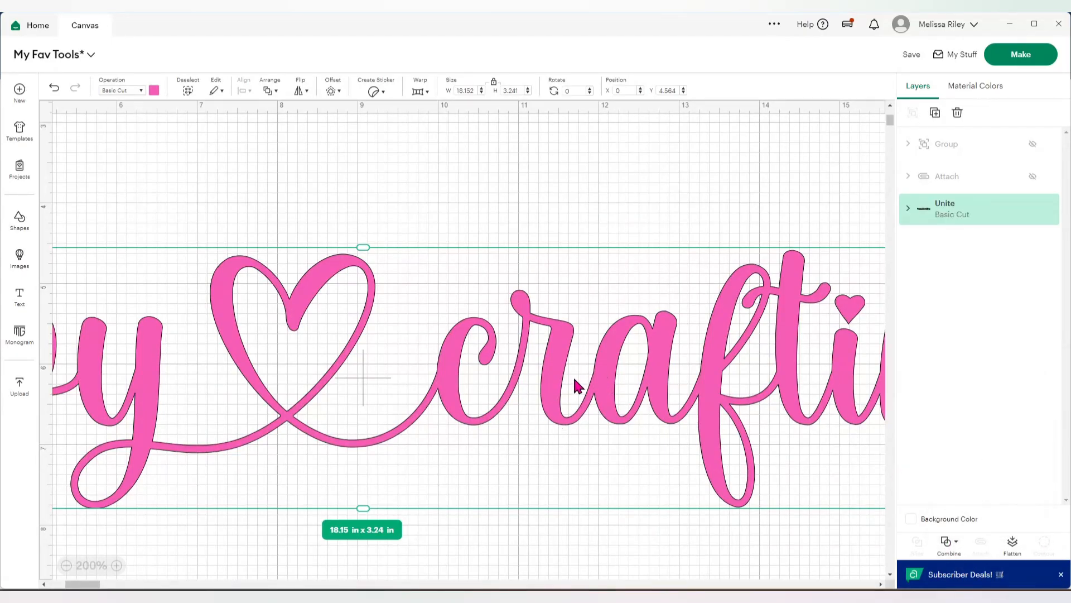
pyautogui.moveTo(364, 390); pyautogui.dragTo(648, 377)
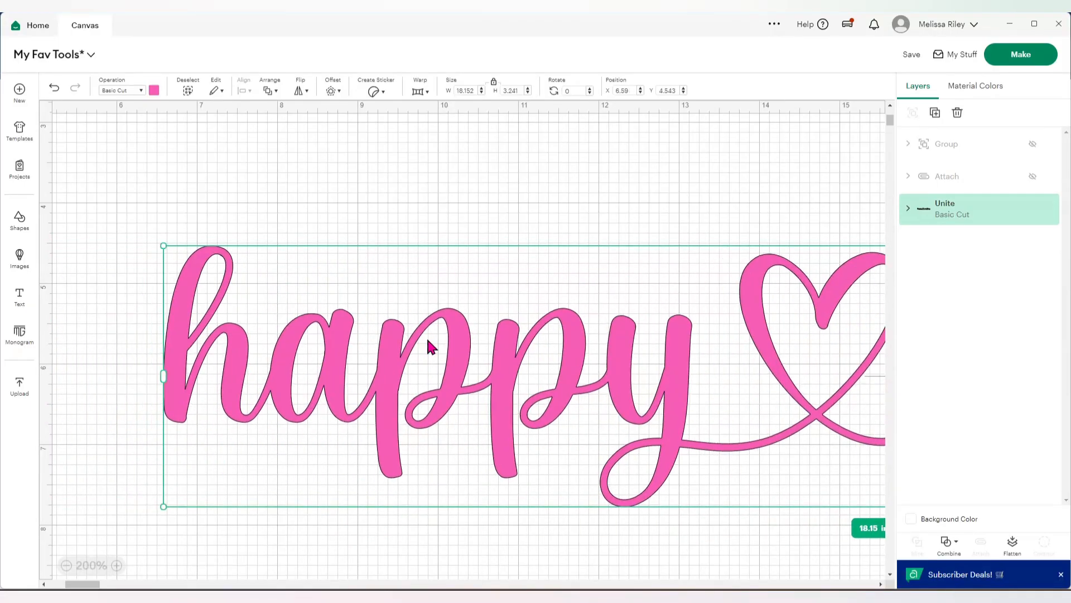
pyautogui.moveTo(796, 391); pyautogui.dragTo(406, 388)
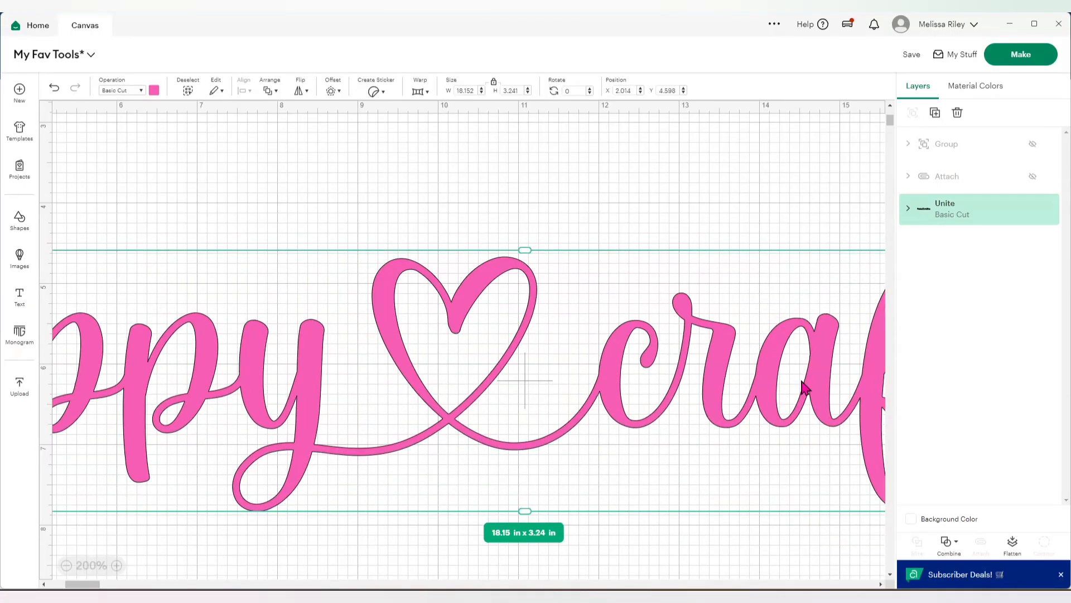
# Undo the Unite and enlarge the happy crafting text to about 25.17 in x 4.49 in
pyautogui.click(956, 549)
pyautogui.click(973, 498)
pyautogui.click(66, 565)
pyautogui.click(66, 565)
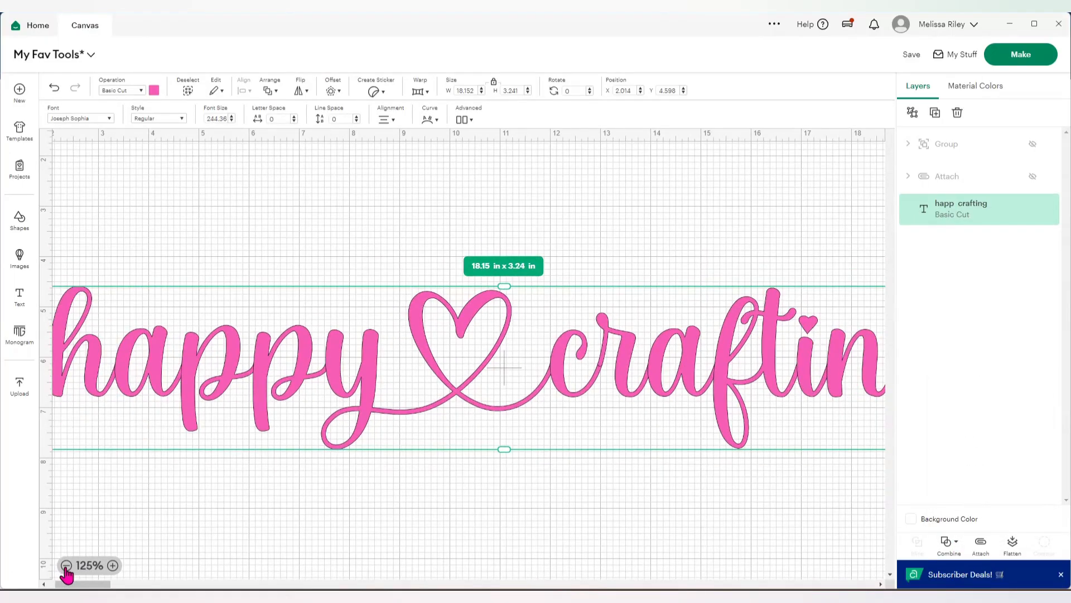
pyautogui.click(66, 564)
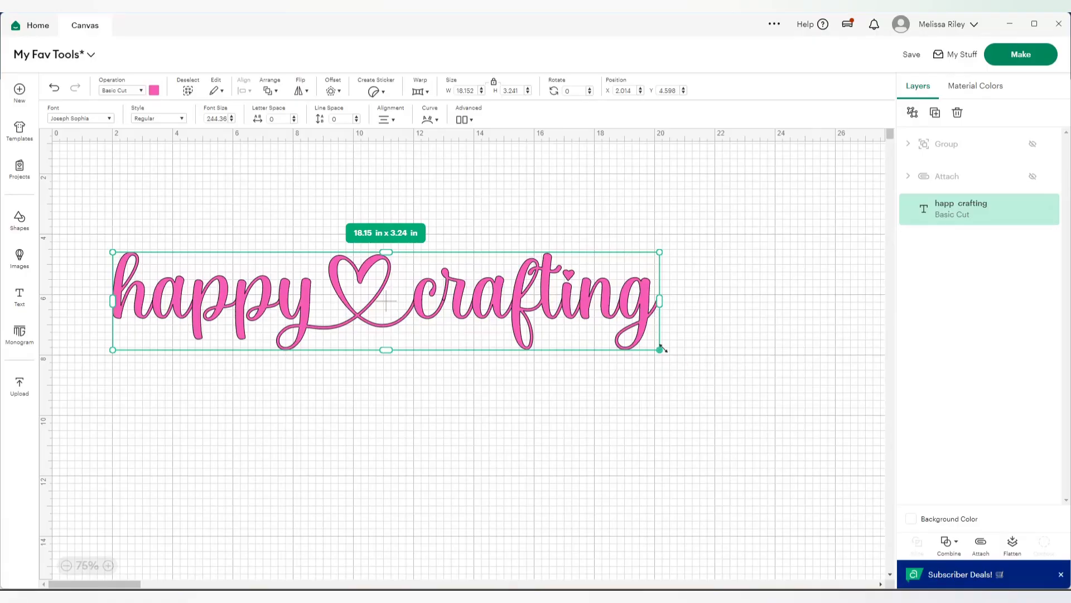
pyautogui.moveTo(660, 349); pyautogui.dragTo(871, 385)
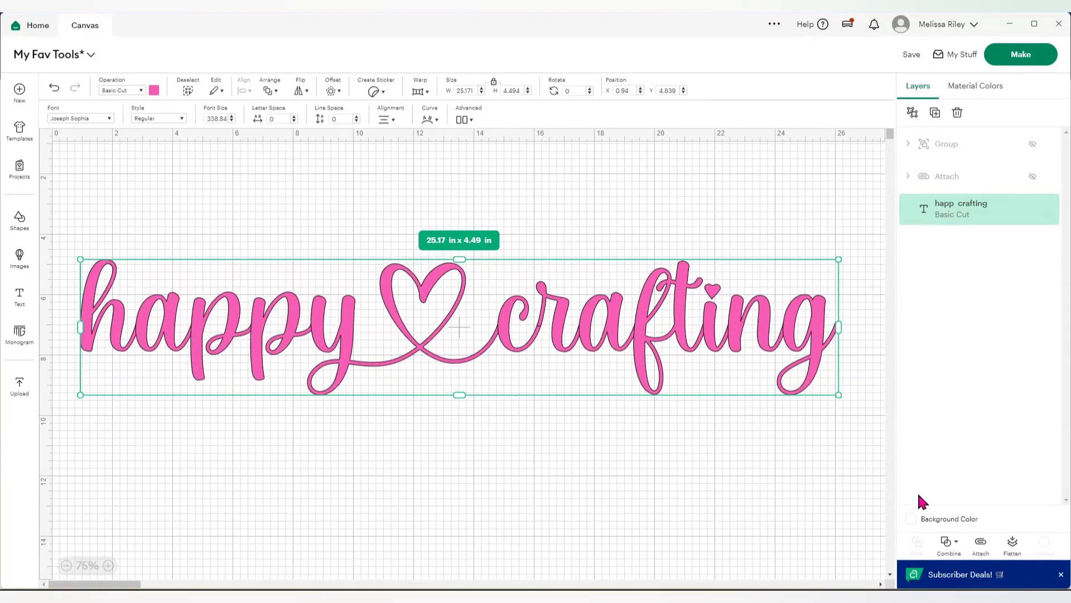
# Weld the enlarged happy crafting text and undo the weld
pyautogui.click(949, 542)
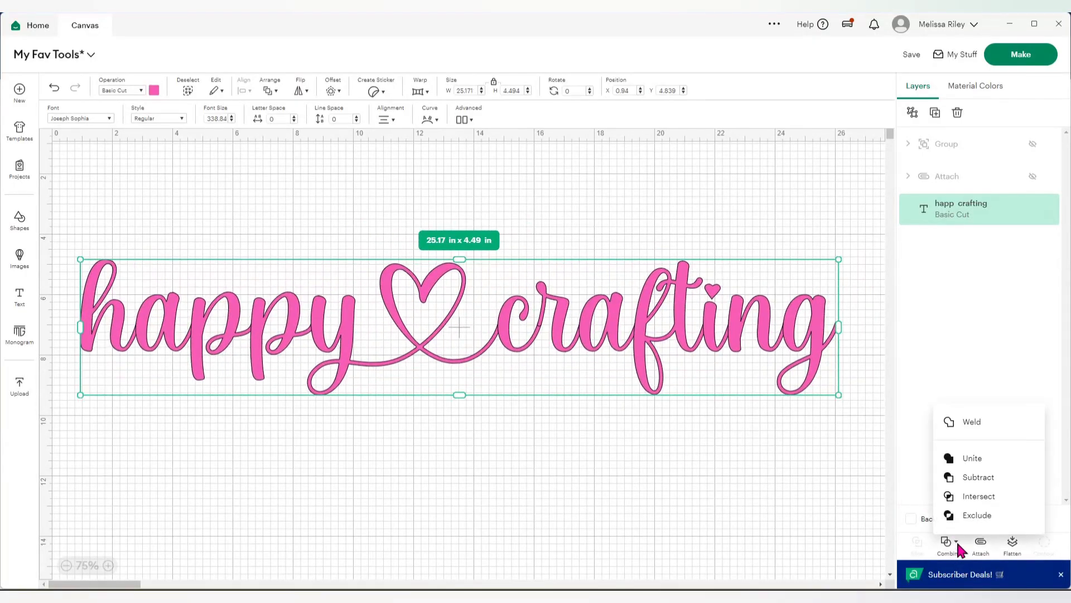
pyautogui.click(967, 423)
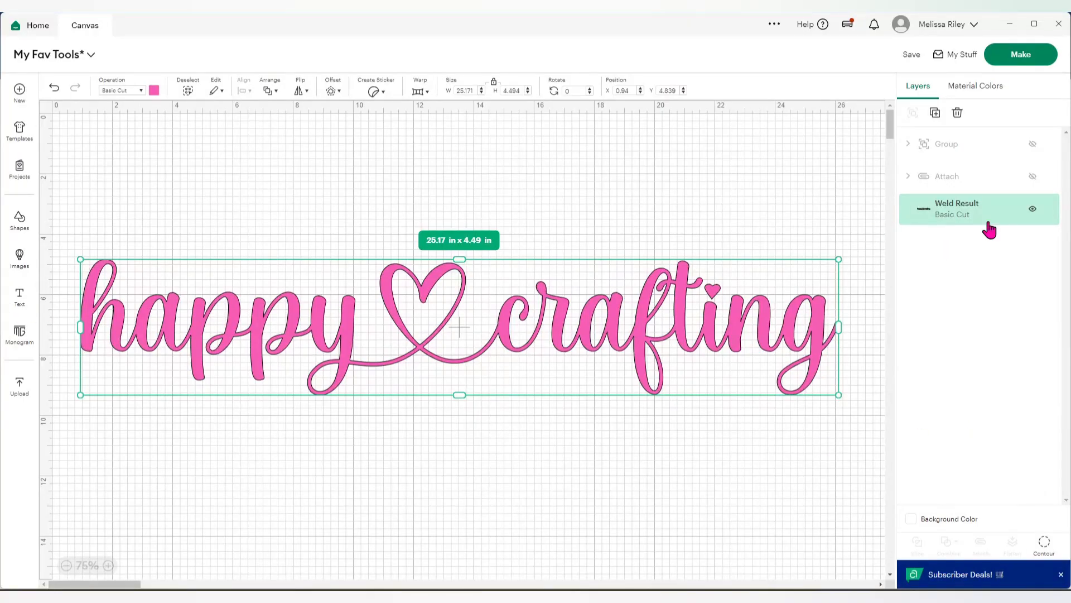
pyautogui.click(53, 89)
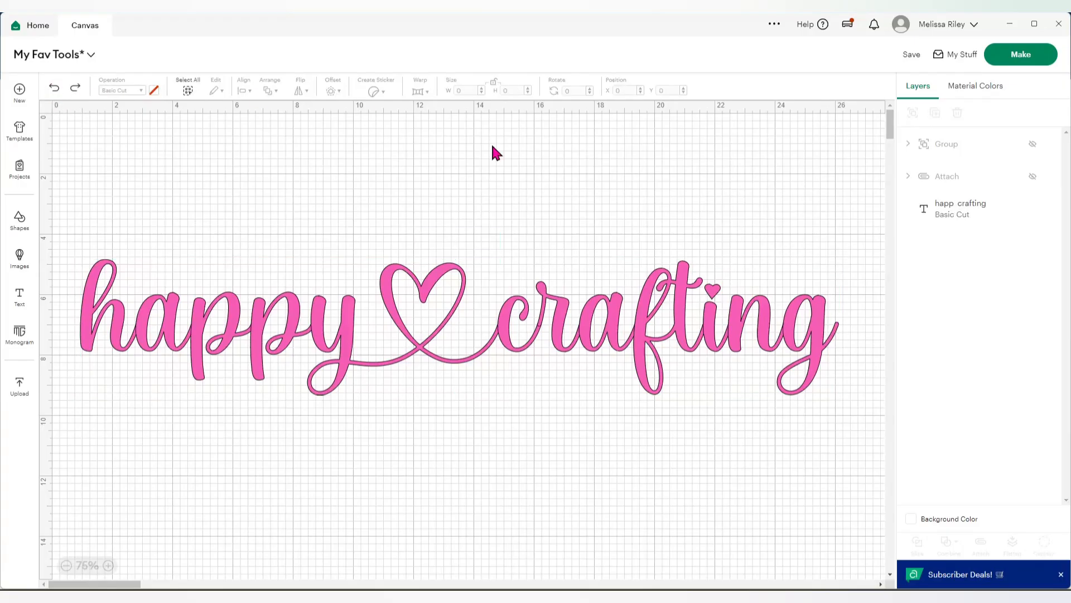
# Weld the happy crafting text into one permanent shape
pyautogui.click(711, 378)
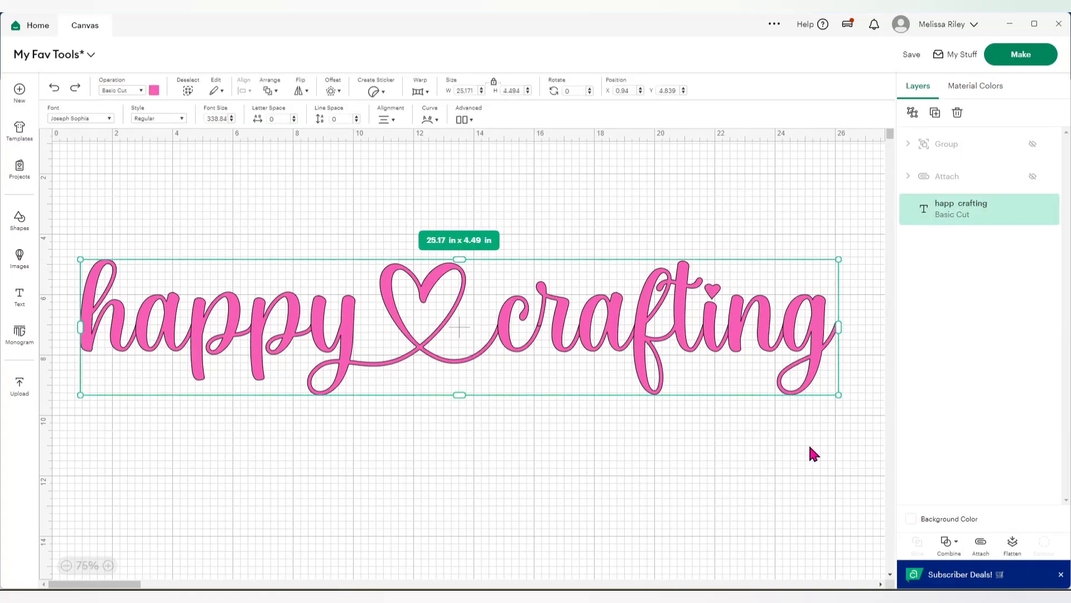
pyautogui.click(949, 542)
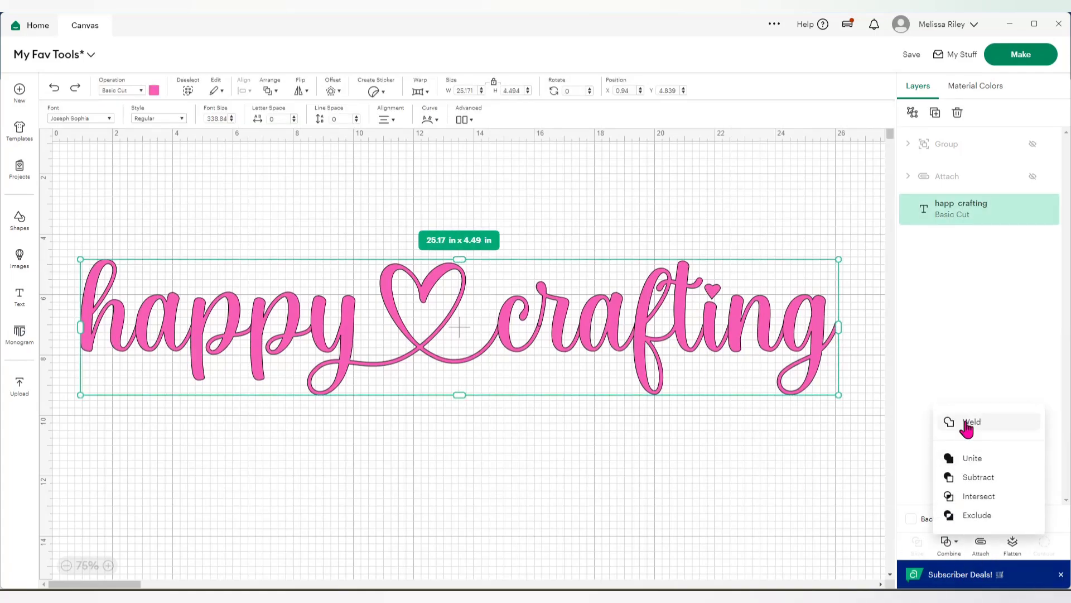
pyautogui.click(947, 424)
# Insert the single tilted bat image, shrink it to about 7.19 in x 4.3 in, and place it over the word happy
pyautogui.click(20, 257)
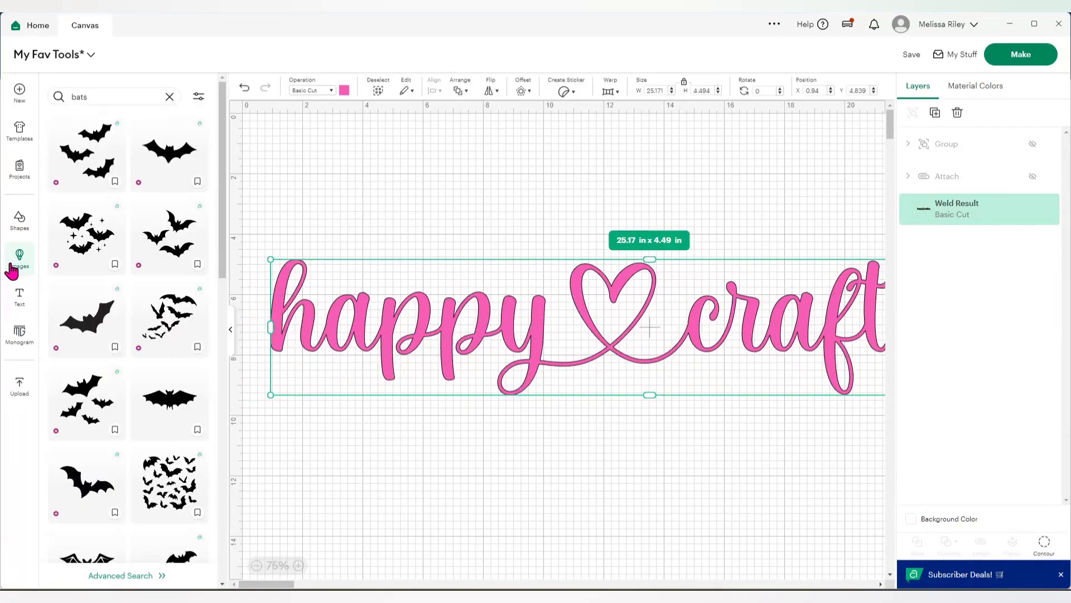
pyautogui.click(66, 316)
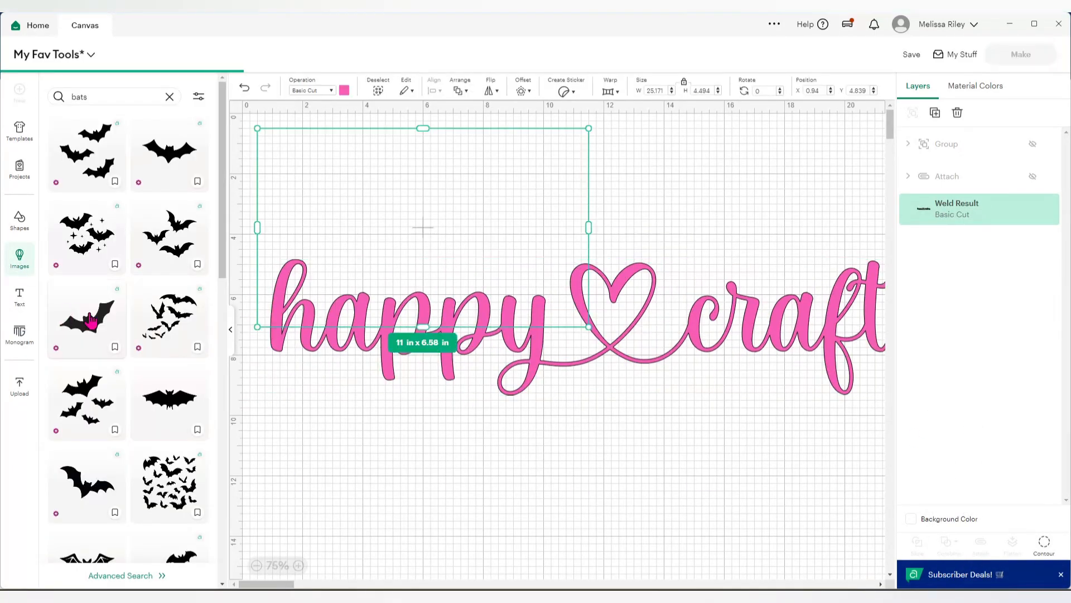
pyautogui.click(231, 329)
pyautogui.moveTo(399, 326); pyautogui.dragTo(282, 257)
pyautogui.moveTo(239, 221); pyautogui.dragTo(391, 273)
# Insert the spread-wing bat image, place it over the end of crafting, and shrink it to about 5.49 in x 1.99 in
pyautogui.click(20, 259)
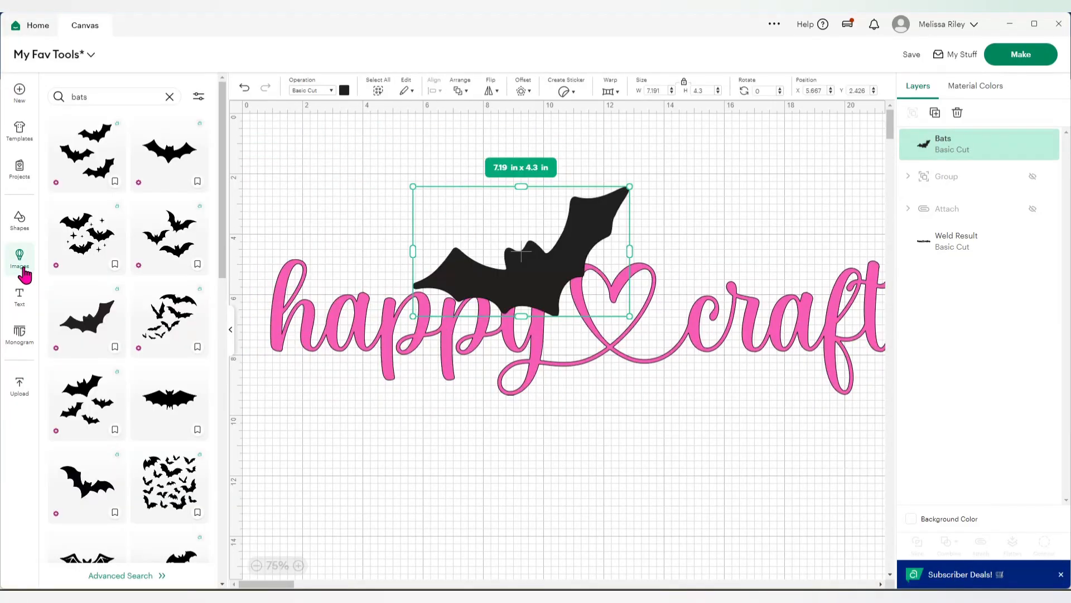
pyautogui.click(135, 409)
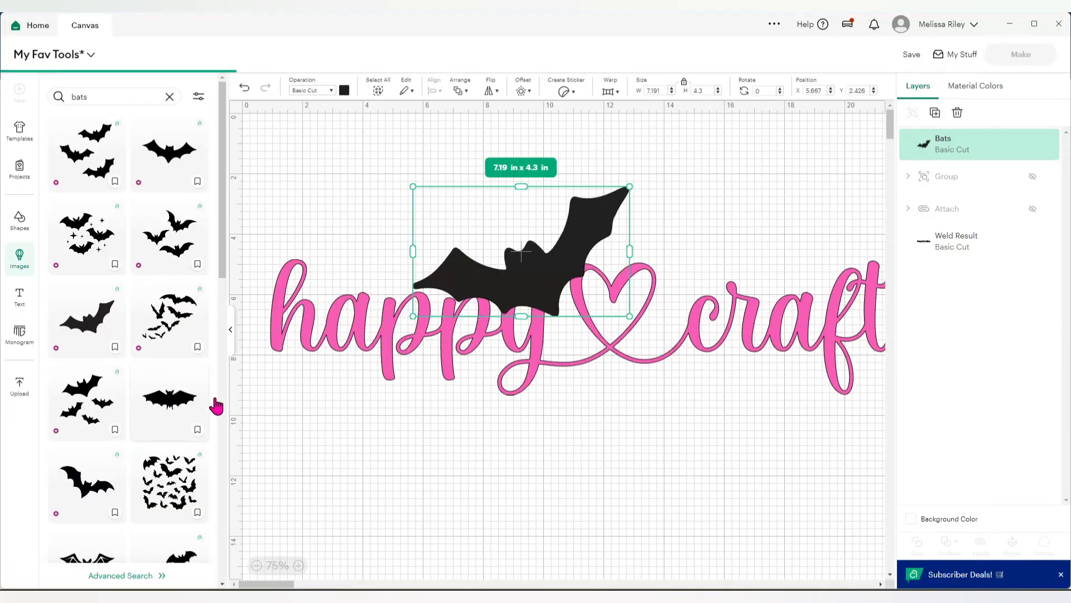
pyautogui.click(231, 330)
pyautogui.moveTo(175, 159); pyautogui.dragTo(773, 360)
pyautogui.moveTo(680, 383); pyautogui.dragTo(643, 401)
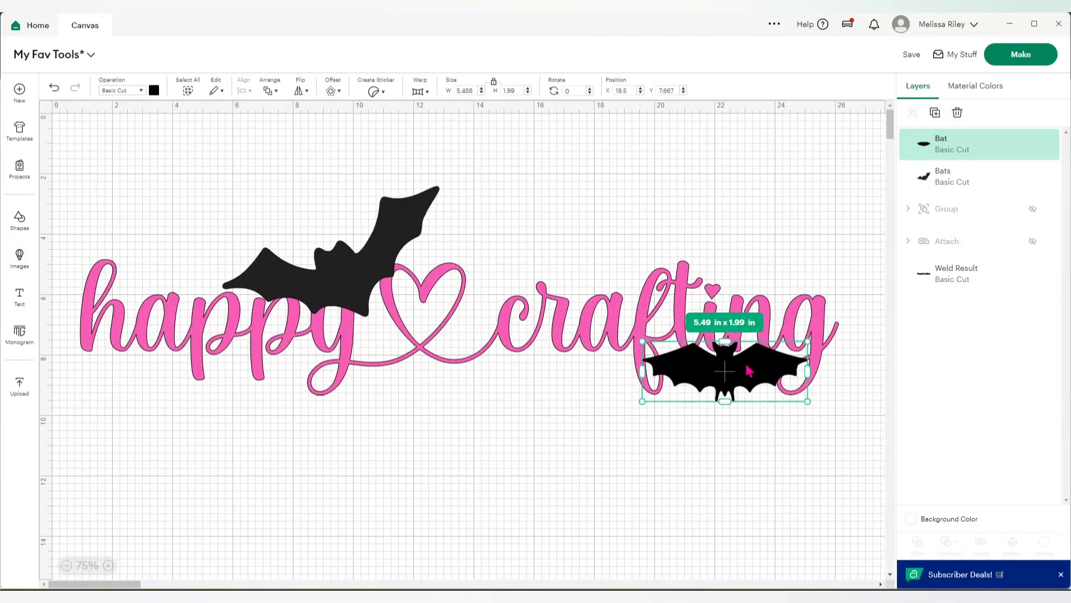
# Undo both bat insertions and the weld to restore the editable happy crafting text
pyautogui.click(54, 95)
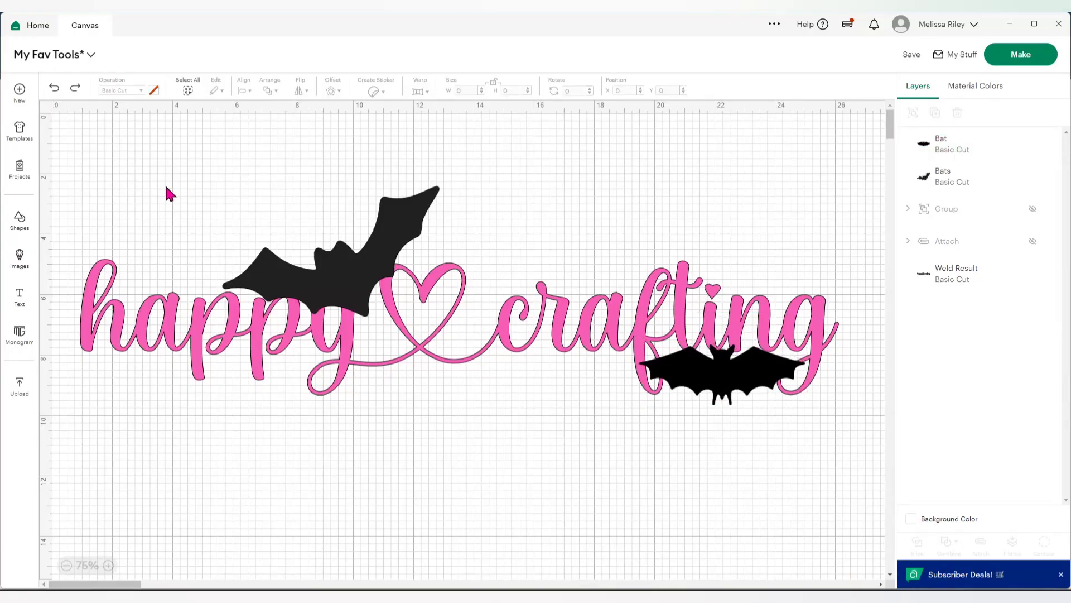
pyautogui.click(55, 91)
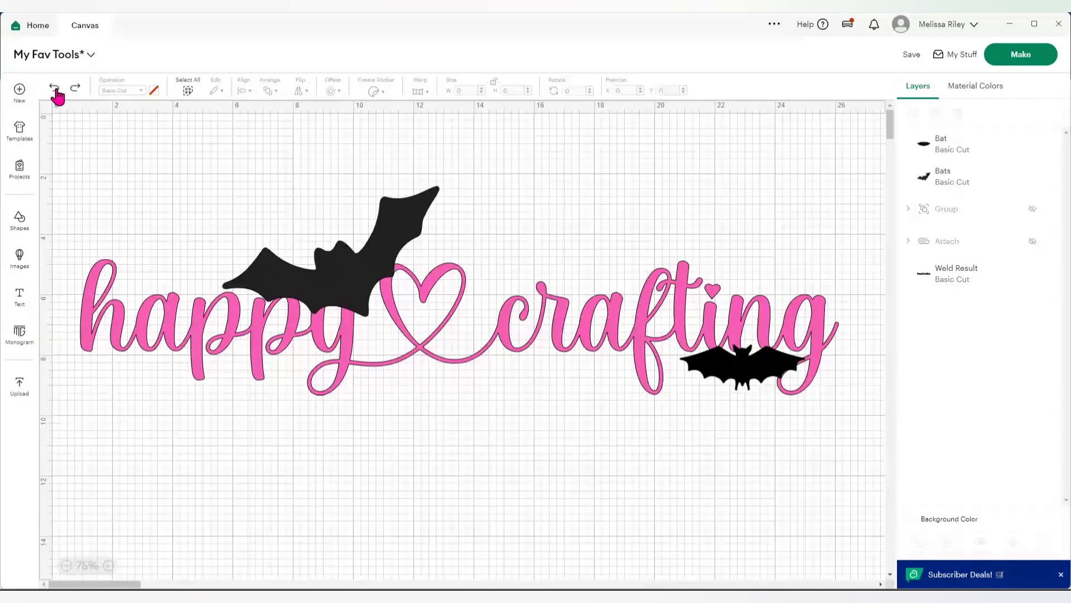
pyautogui.click(55, 92)
pyautogui.click(55, 91)
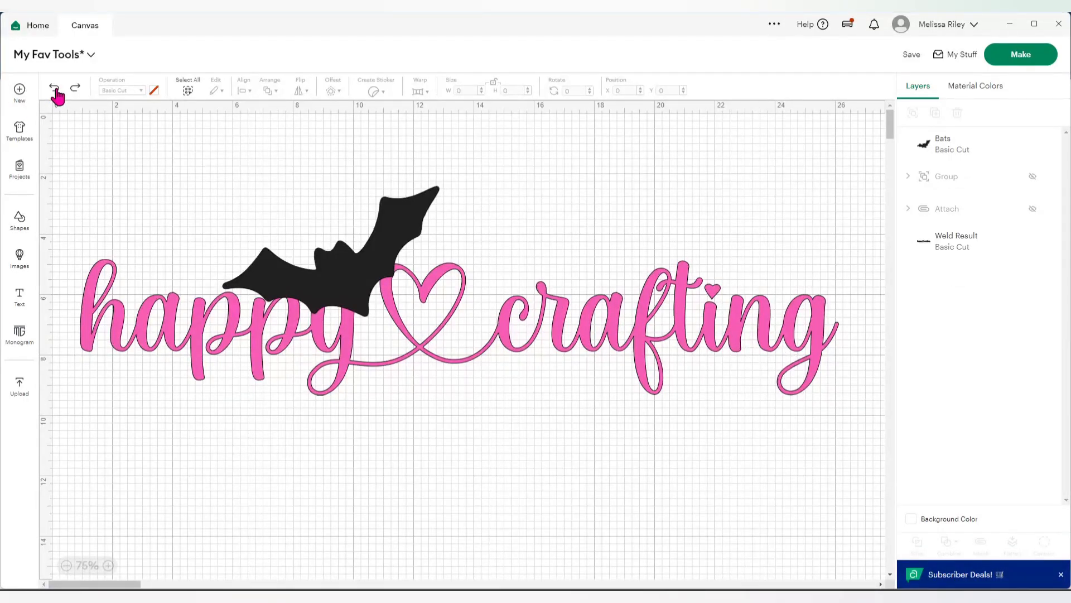
pyautogui.click(55, 92)
pyautogui.click(55, 91)
pyautogui.click(55, 92)
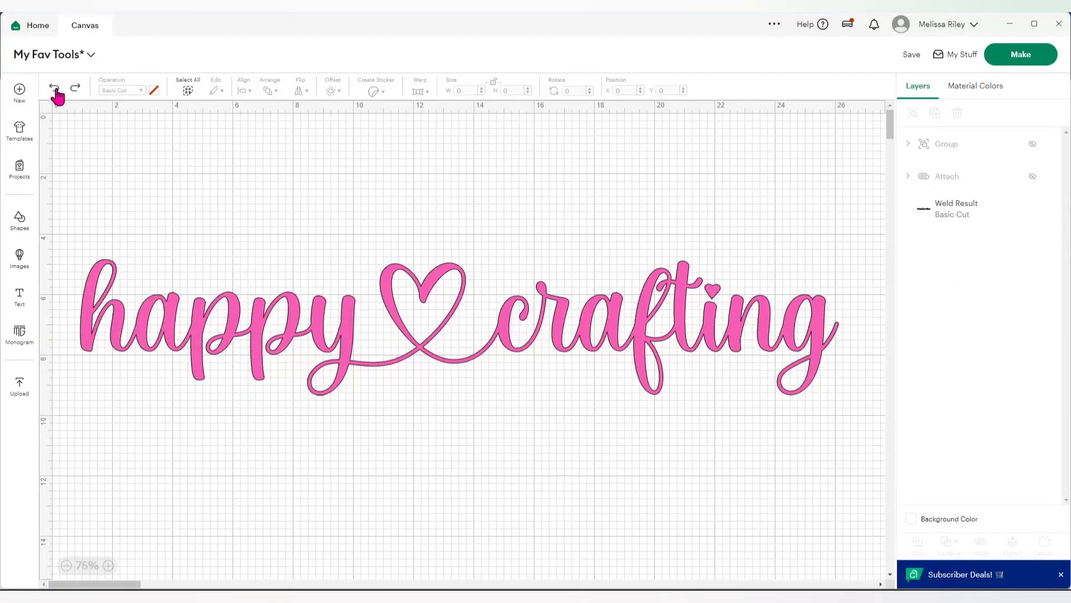
pyautogui.click(55, 92)
# Unite the happy crafting text and release it again with Undo Unite
pyautogui.click(514, 322)
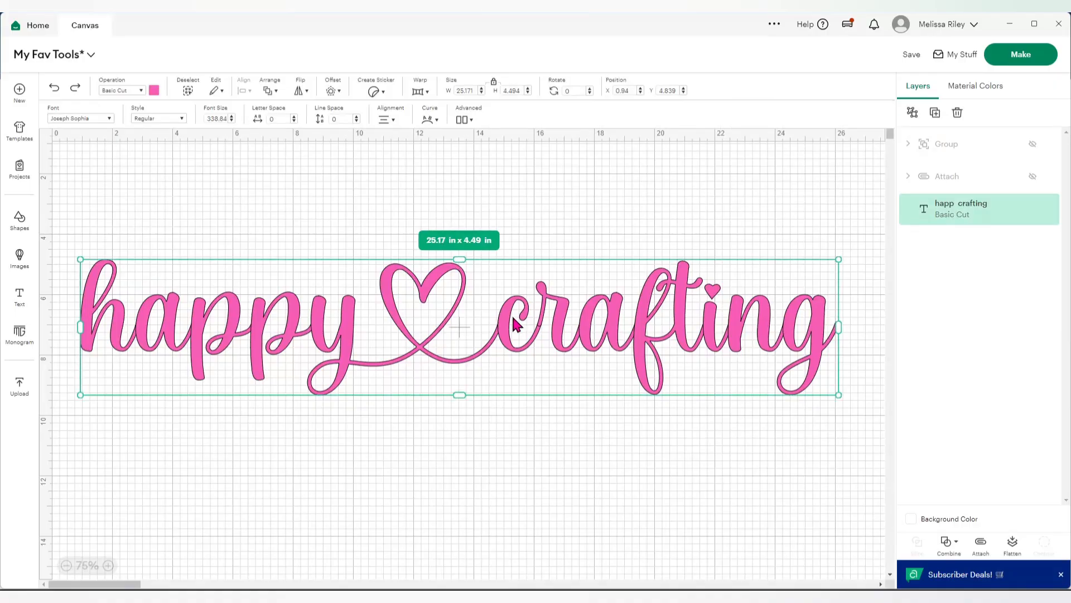
pyautogui.click(949, 543)
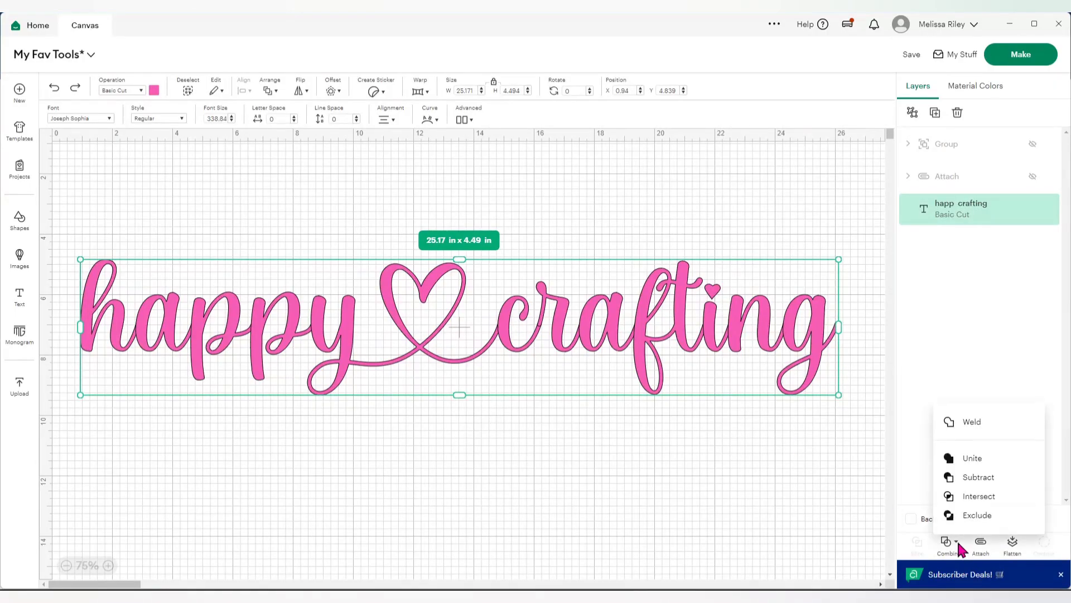
pyautogui.click(979, 455)
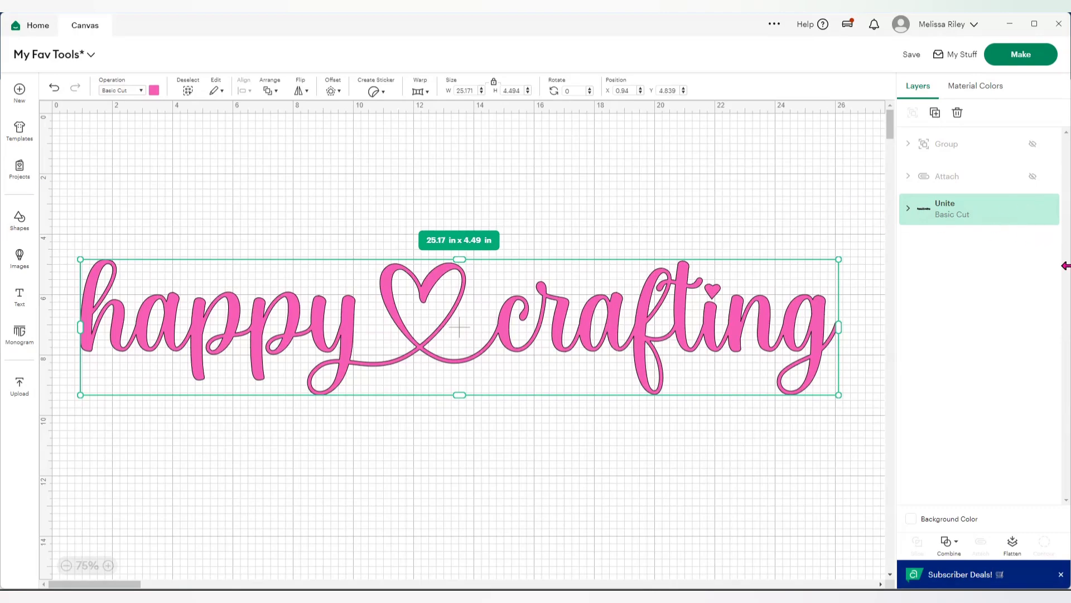
pyautogui.click(947, 544)
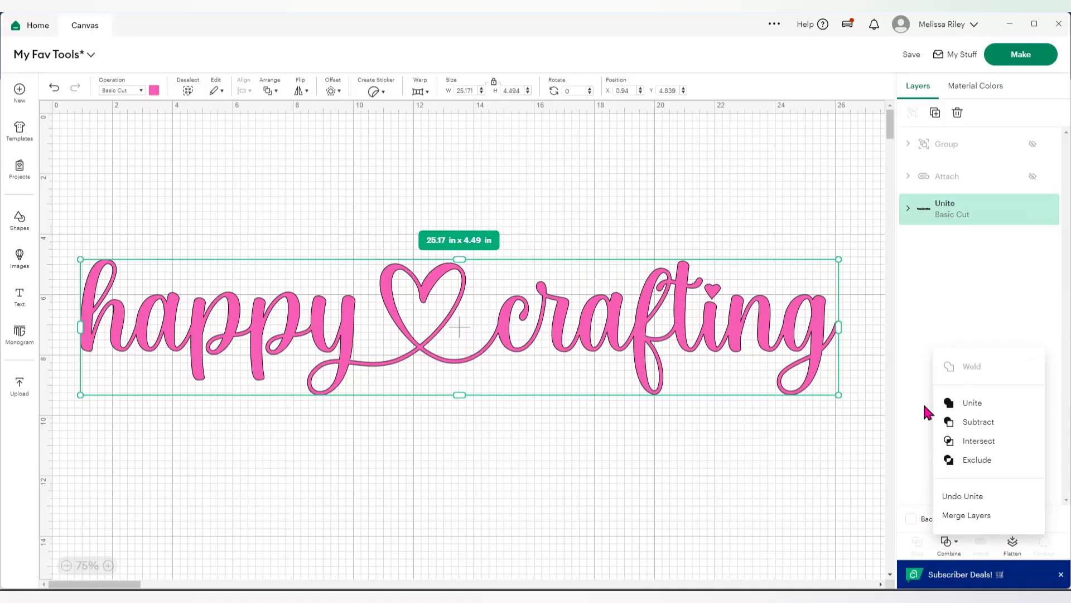
pyautogui.click(982, 495)
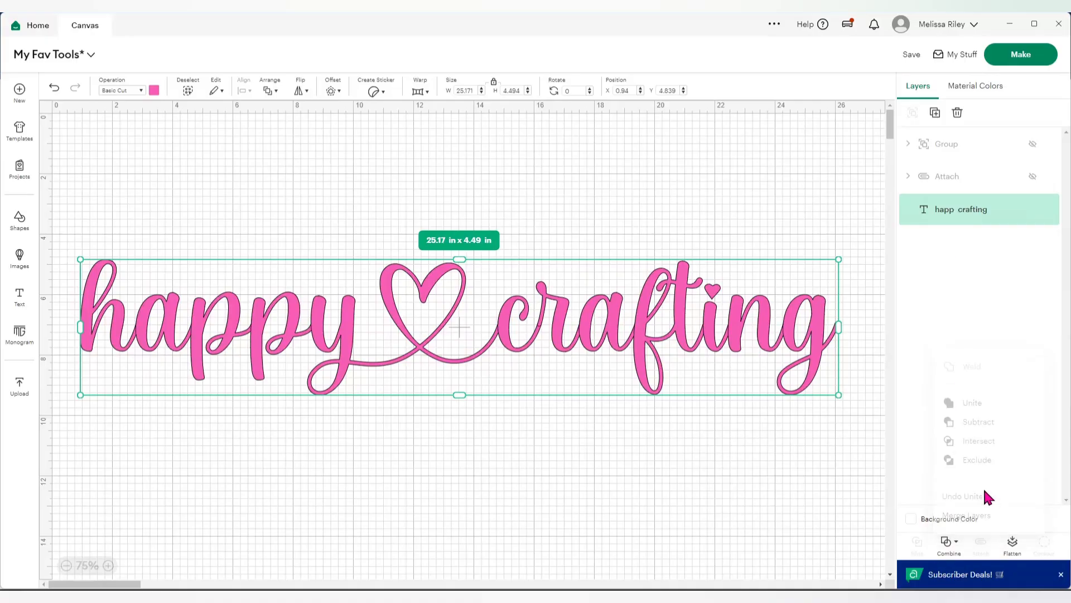
# Weld the happy crafting text, move the welded shape slightly down, and undo the move and the weld
pyautogui.click(949, 542)
pyautogui.click(950, 421)
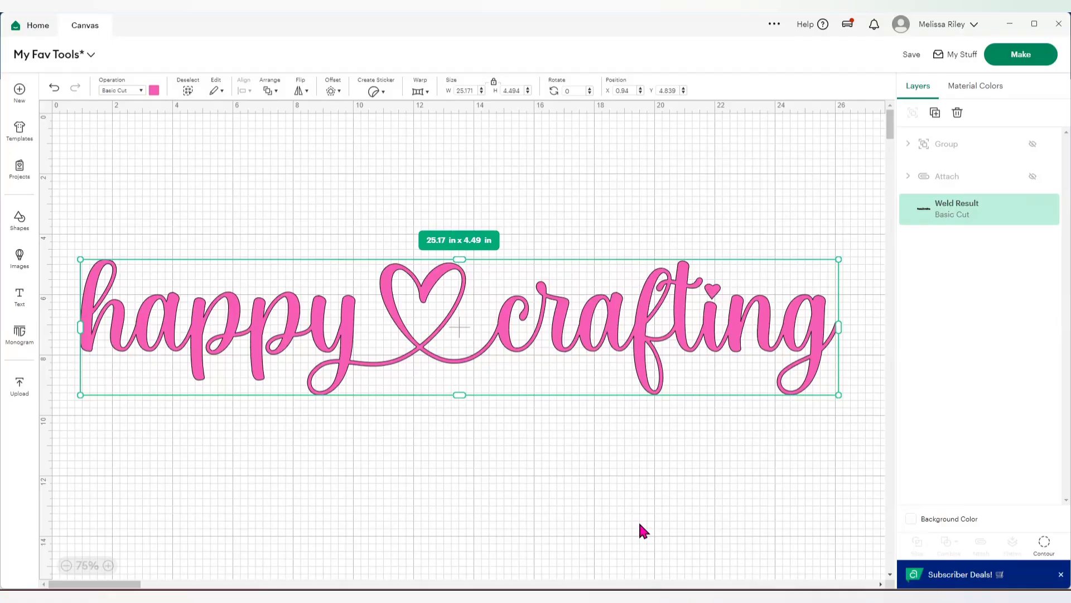
pyautogui.moveTo(453, 310); pyautogui.dragTo(455, 342)
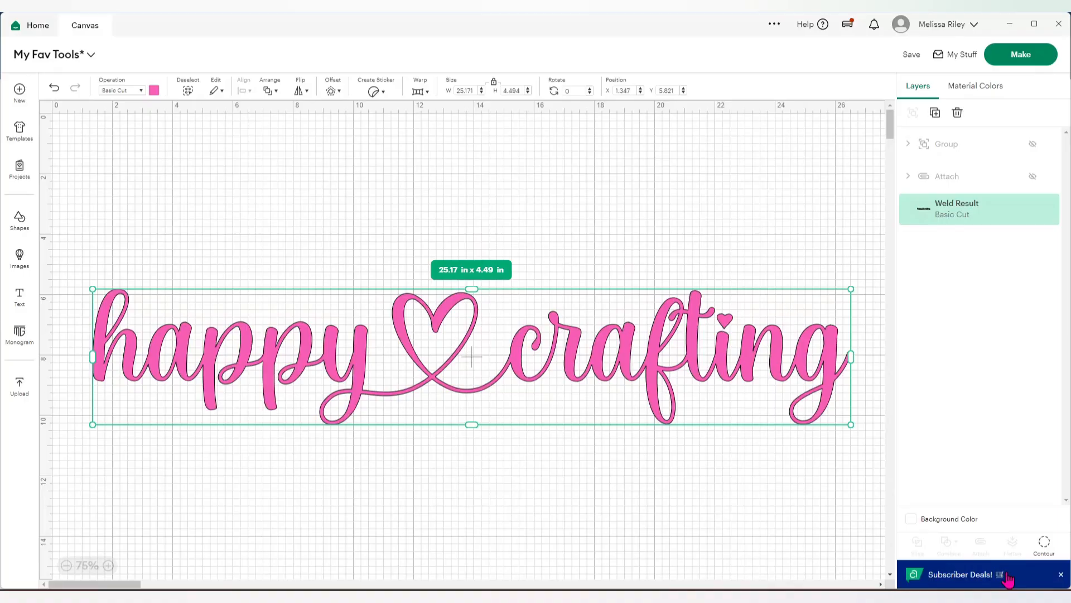
pyautogui.click(54, 87)
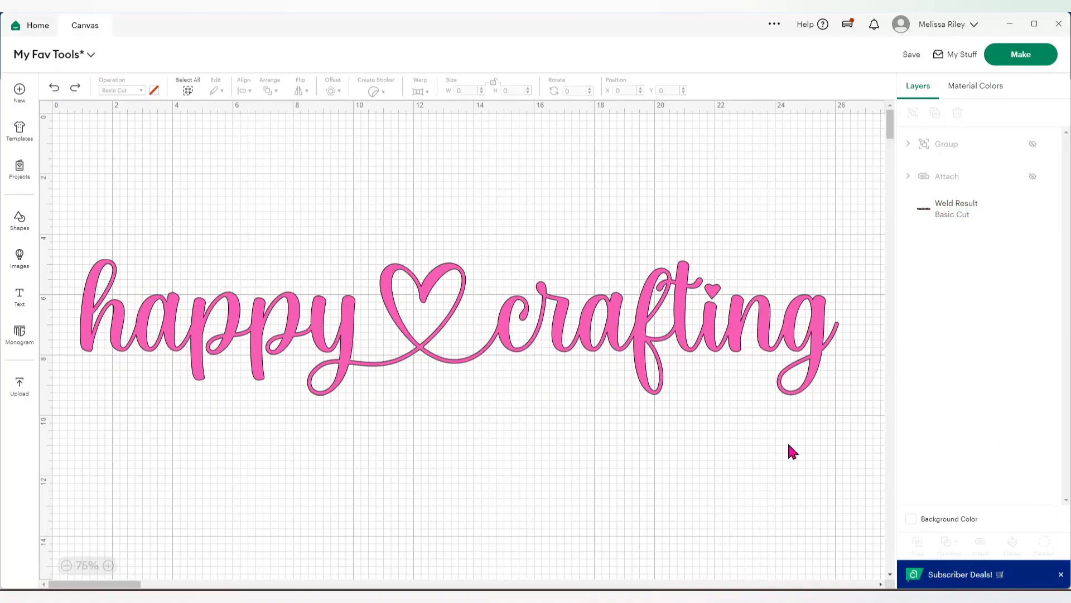
pyautogui.click(941, 209)
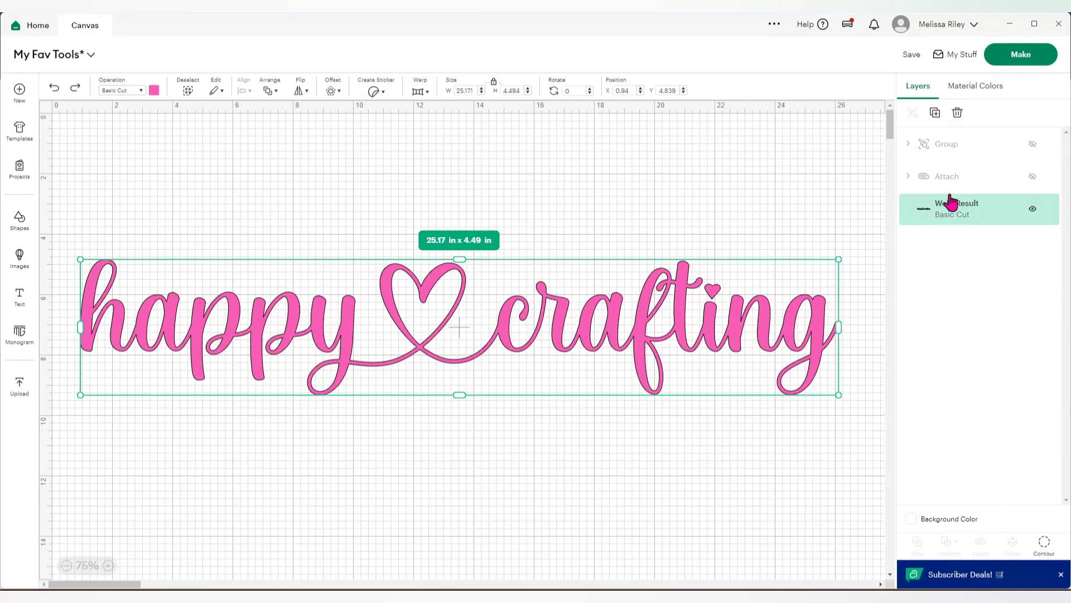
pyautogui.click(54, 87)
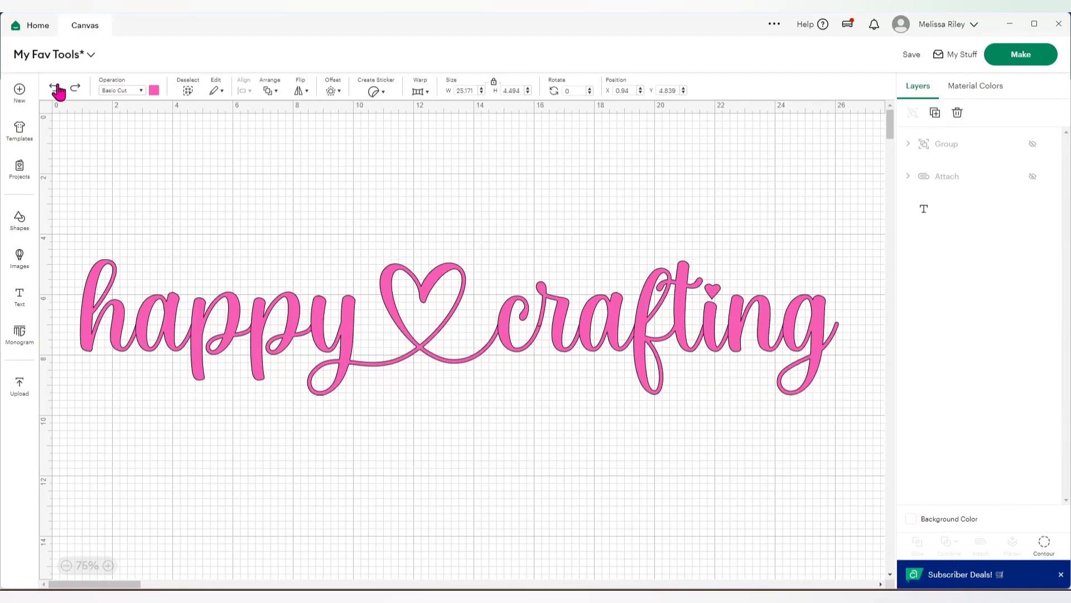
# Review the remaining Combine options for the happy crafting text, including the description of Intersect
pyautogui.click(279, 270)
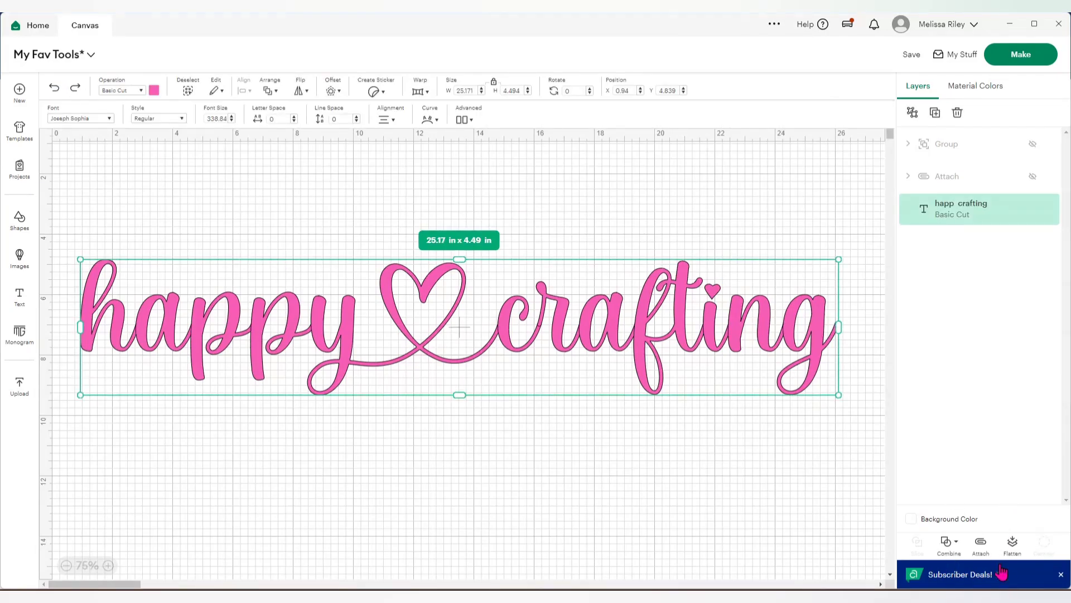
pyautogui.click(949, 542)
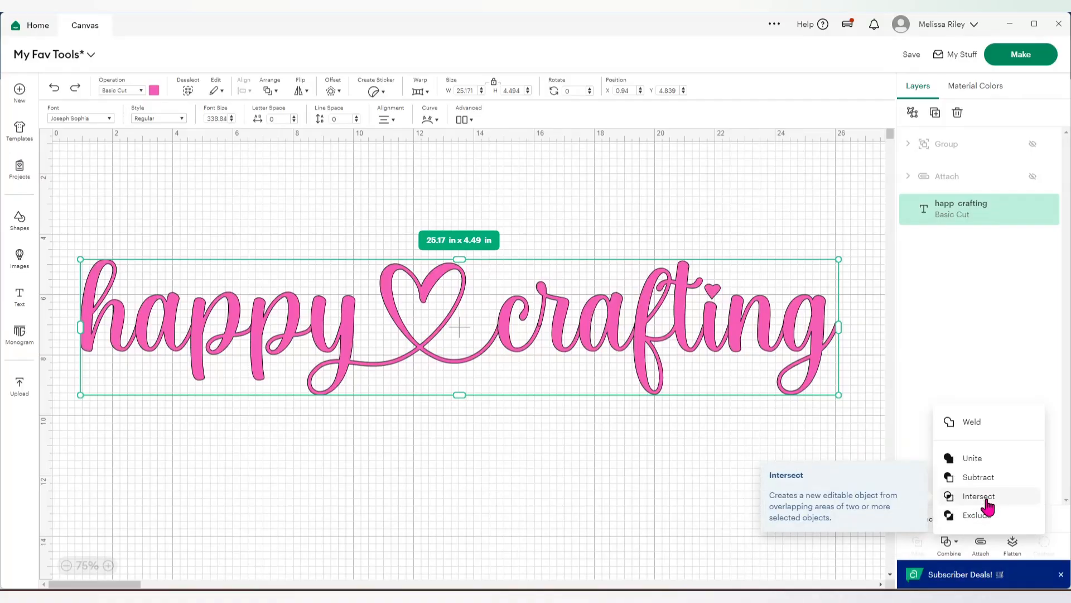
pyautogui.click(575, 518)
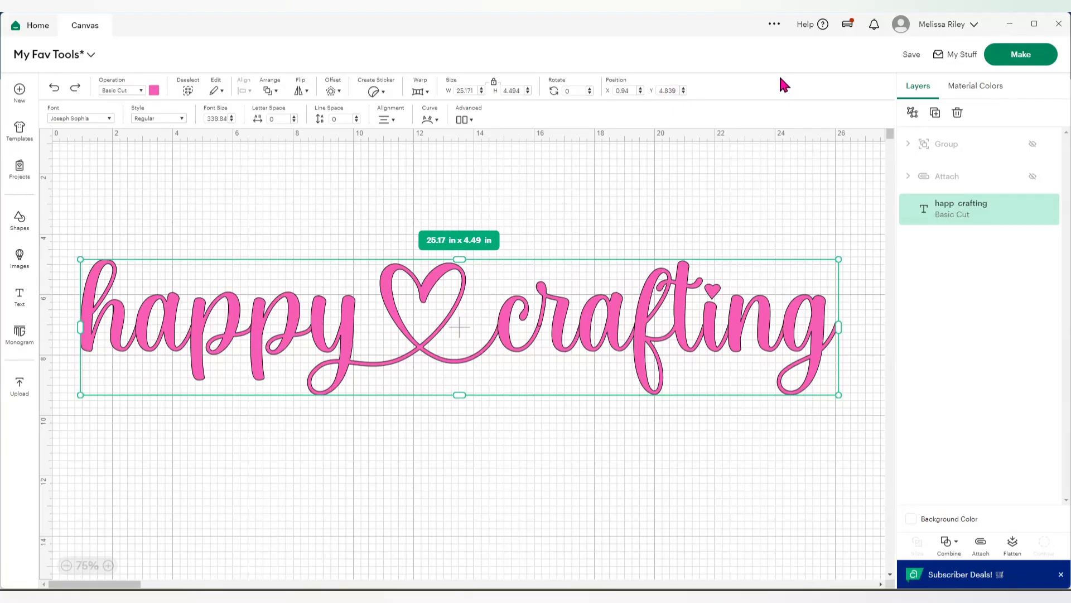
# Set the Application Experience to Beta in the general Design Space settings and apply the change
pyautogui.click(973, 25)
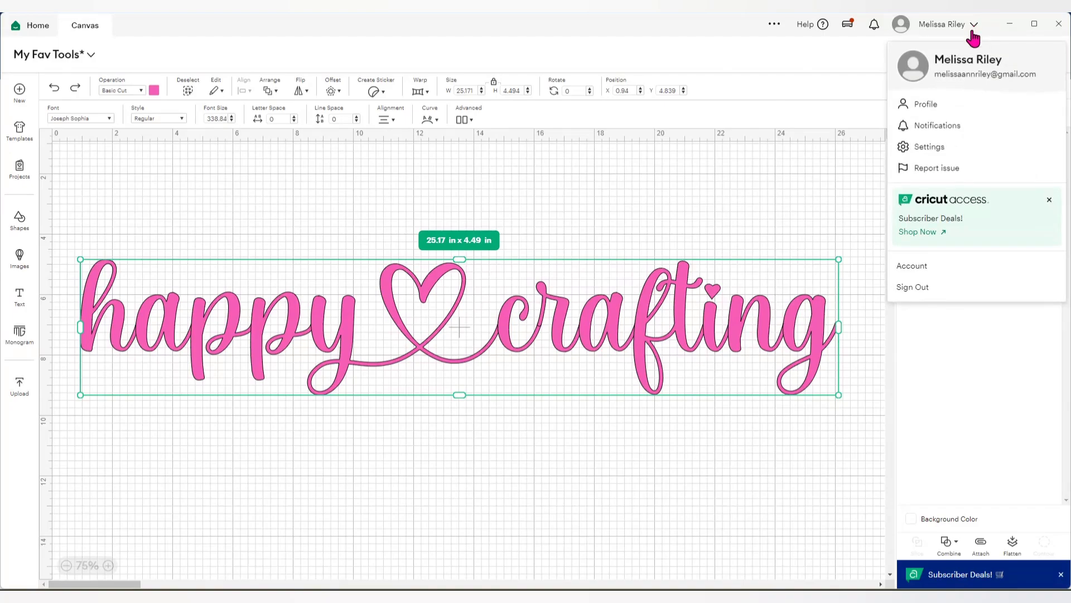
pyautogui.click(929, 147)
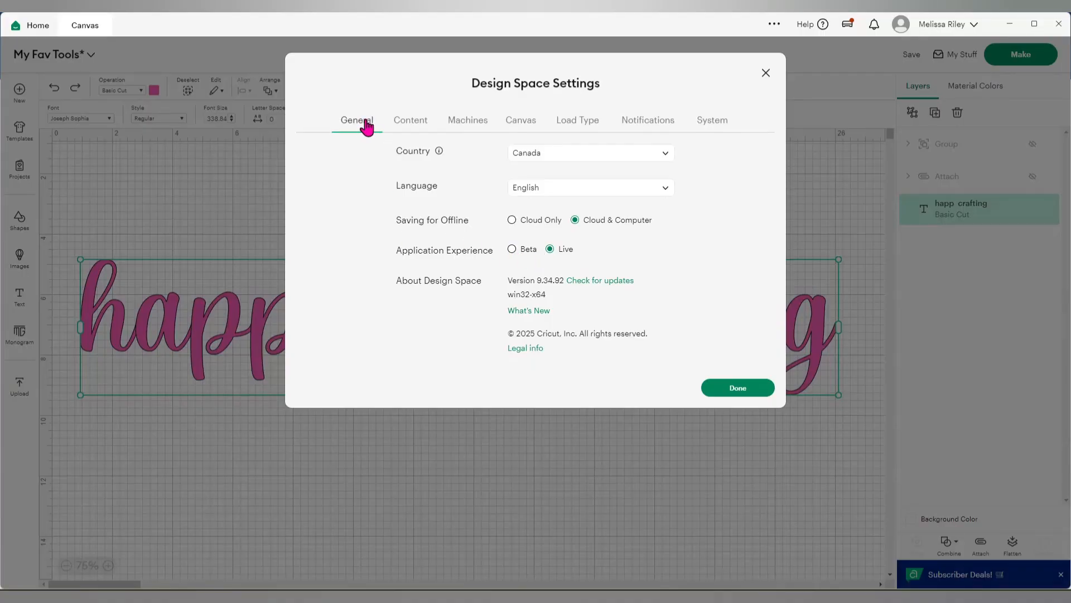
pyautogui.moveTo(396, 249); pyautogui.dragTo(477, 281)
pyautogui.click(418, 246)
pyautogui.moveTo(398, 256); pyautogui.dragTo(504, 264)
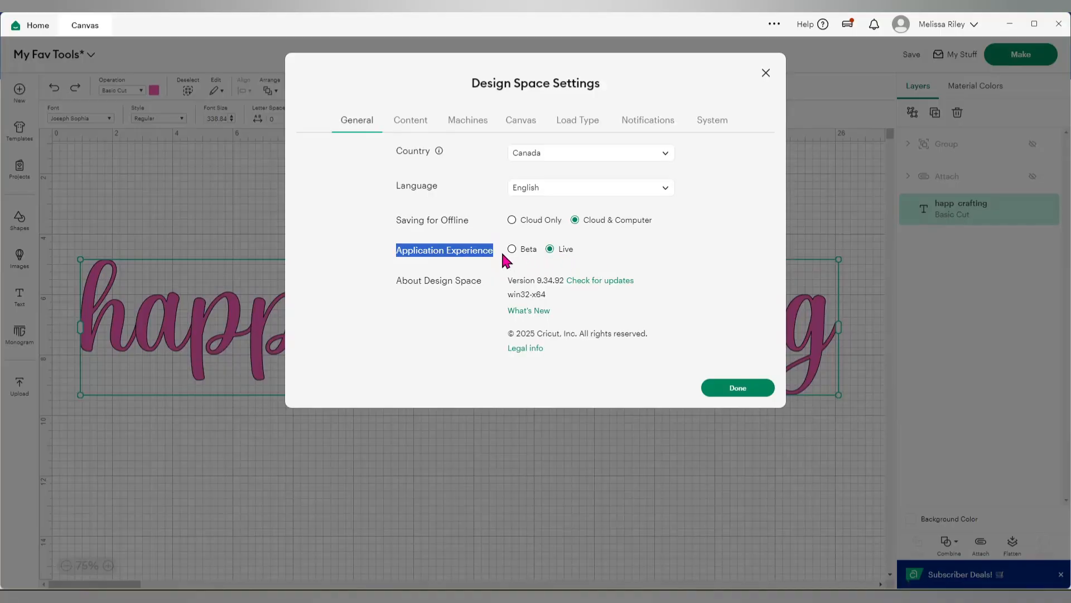
pyautogui.click(512, 249)
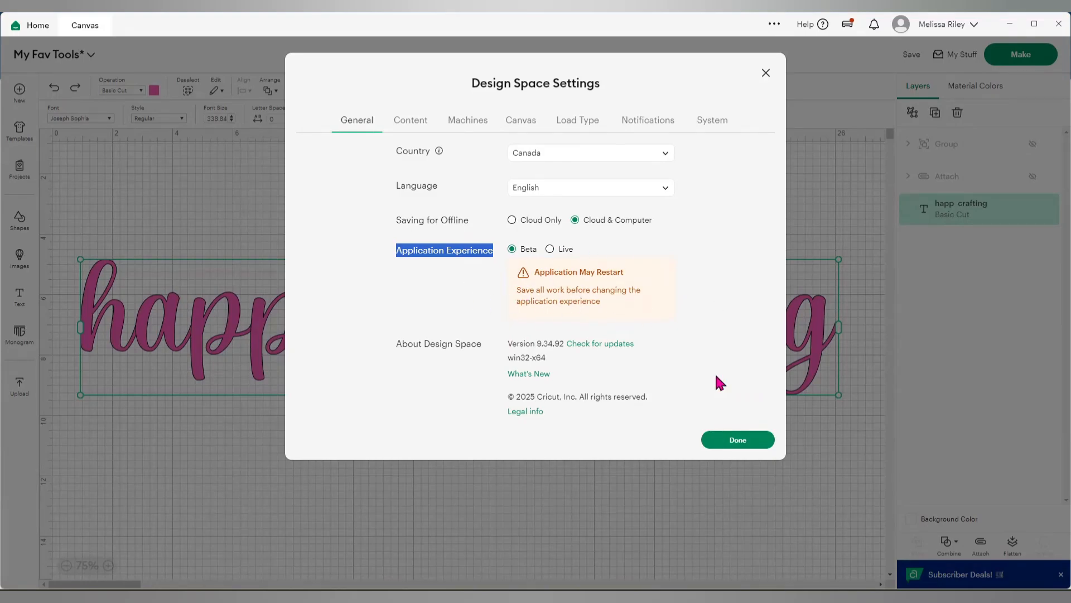
pyautogui.click(742, 441)
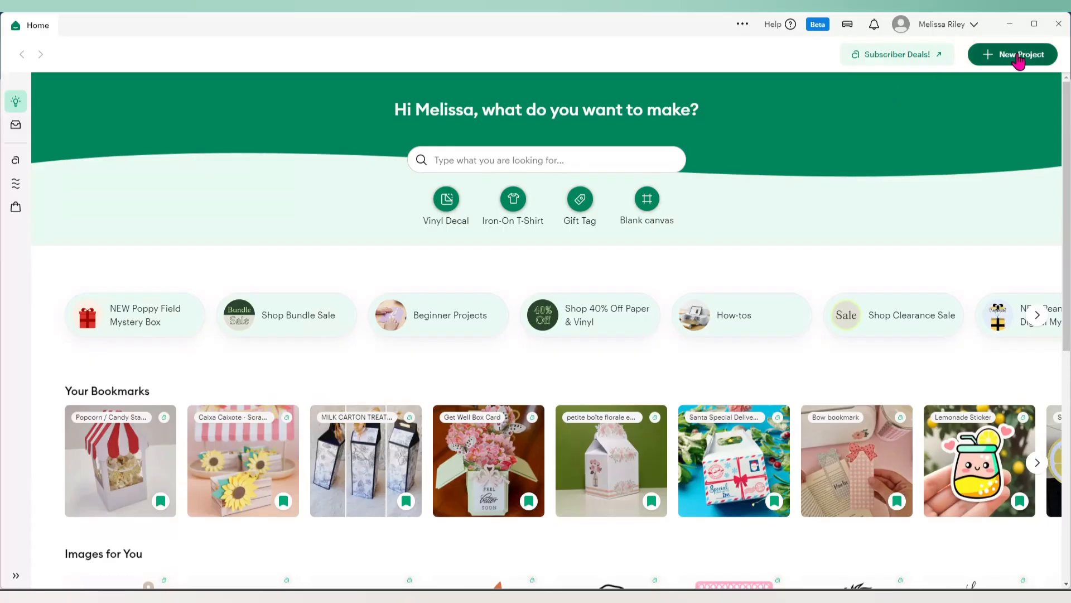
# Open the Copy of My Fav Tools project and move the happy crafting text to about X 5.94 in, Y 11.69 in
pyautogui.click(1012, 54)
pyautogui.click(973, 144)
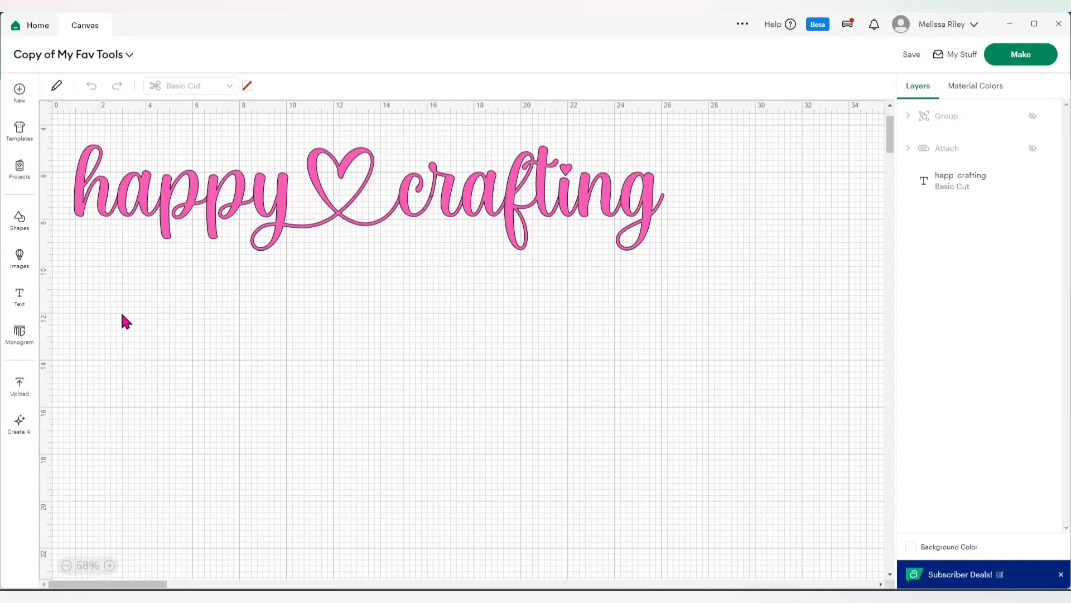
pyautogui.moveTo(346, 218); pyautogui.dragTo(464, 375)
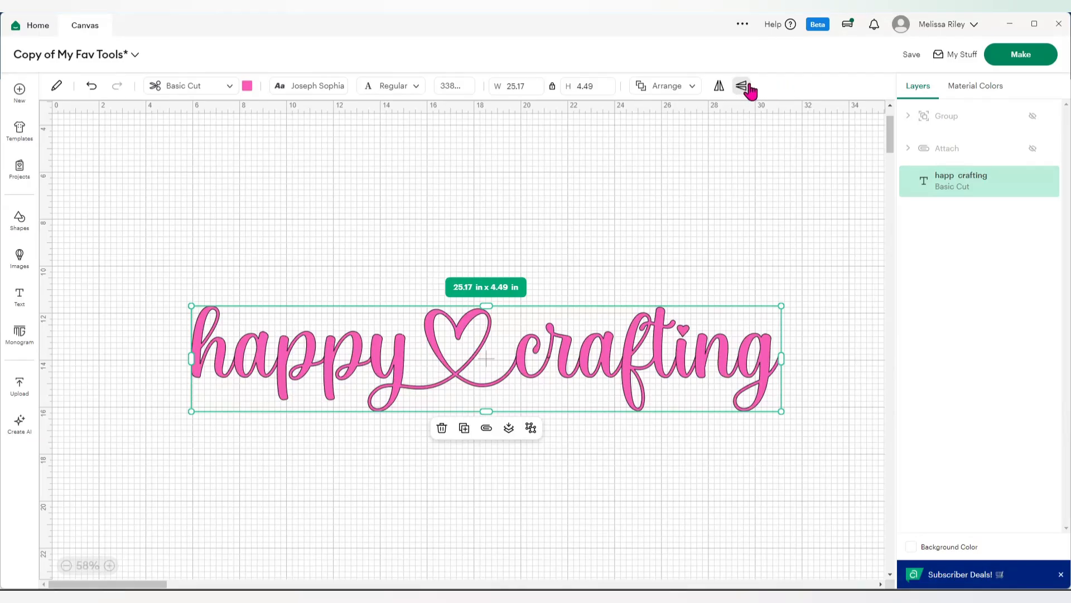
# Show, hide and reopen the More Tools options to examine the layout, font, effects and combine tools for the happy crafting text
pyautogui.click(56, 92)
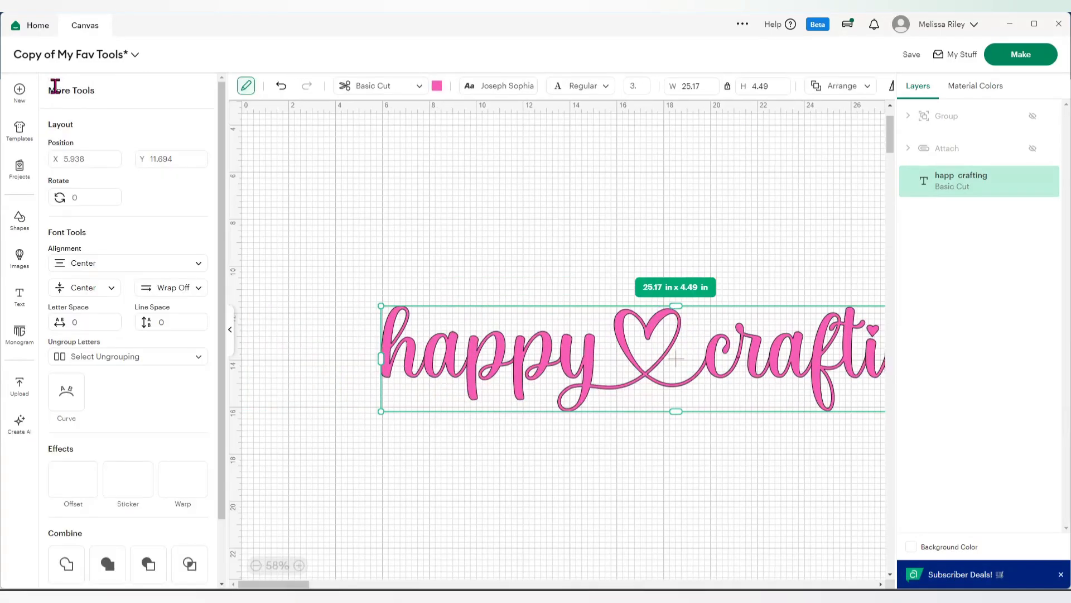
pyautogui.click(246, 95)
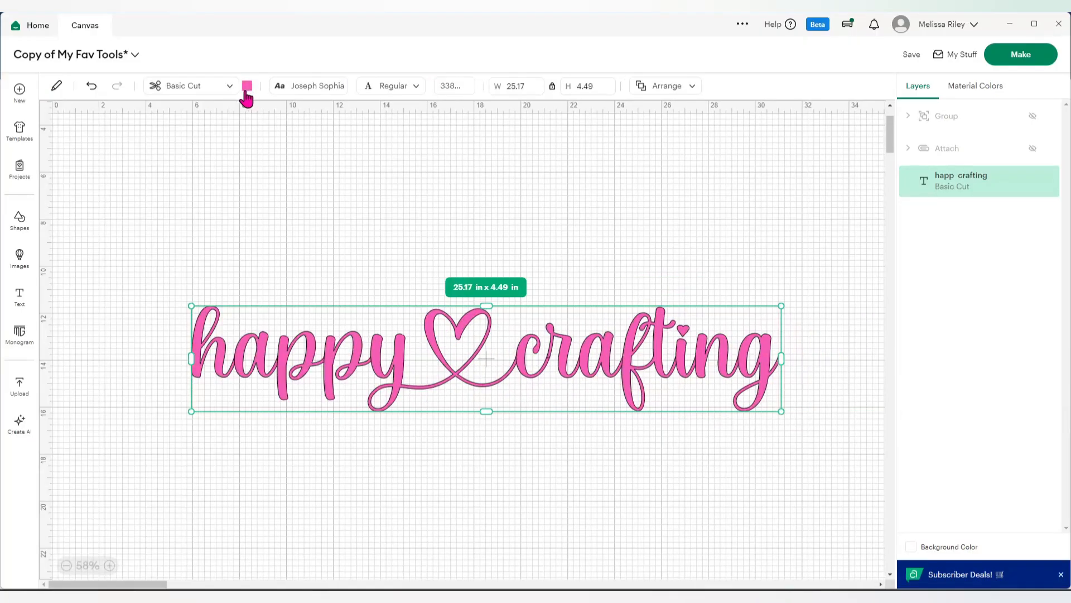
pyautogui.click(56, 89)
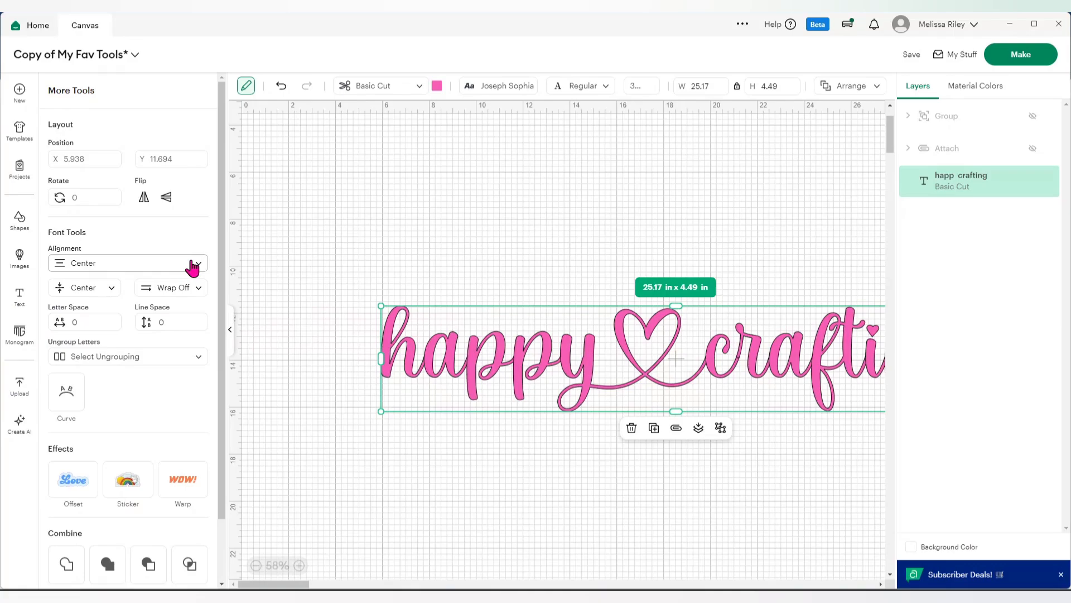
# Compare the tools available with nothing selected, and move the happy crafting text to about X 1.54 in, Y 16.03 in
pyautogui.click(522, 269)
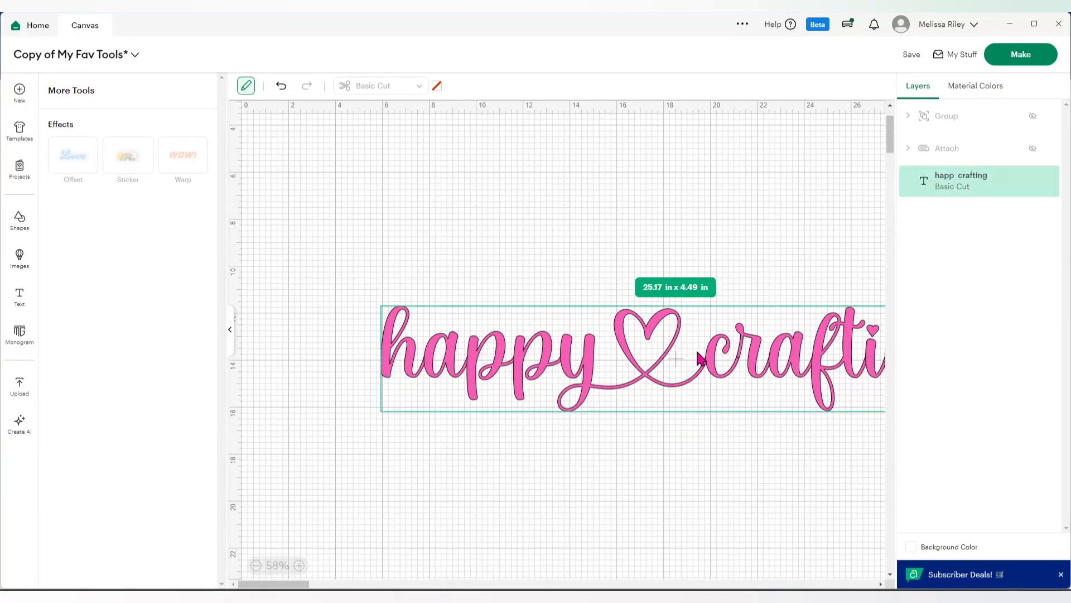
pyautogui.moveTo(700, 357); pyautogui.dragTo(632, 406)
pyautogui.click(648, 230)
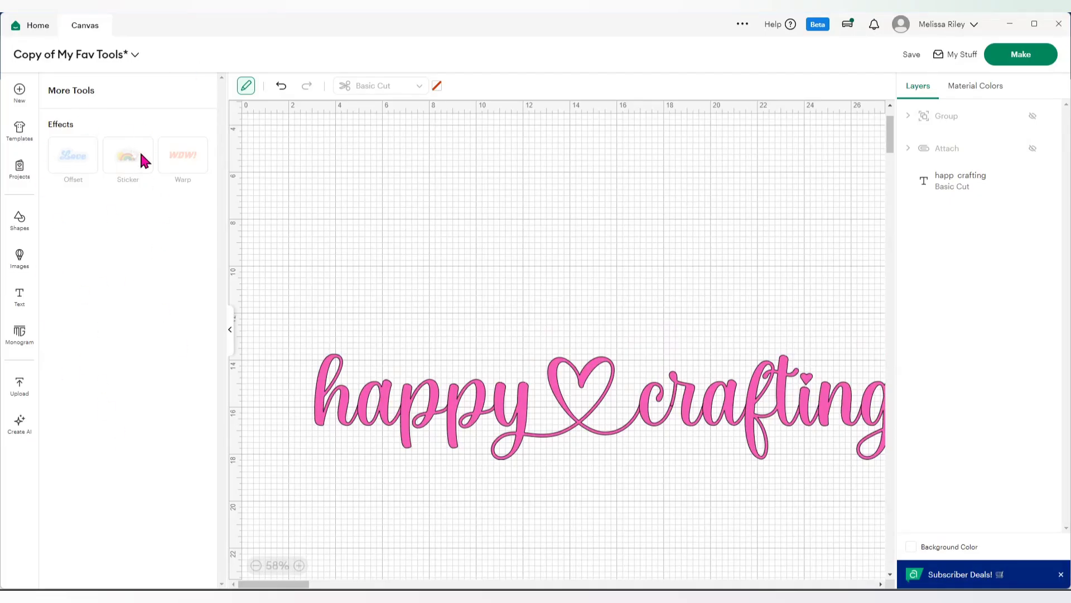
pyautogui.moveTo(687, 397); pyautogui.dragTo(646, 444)
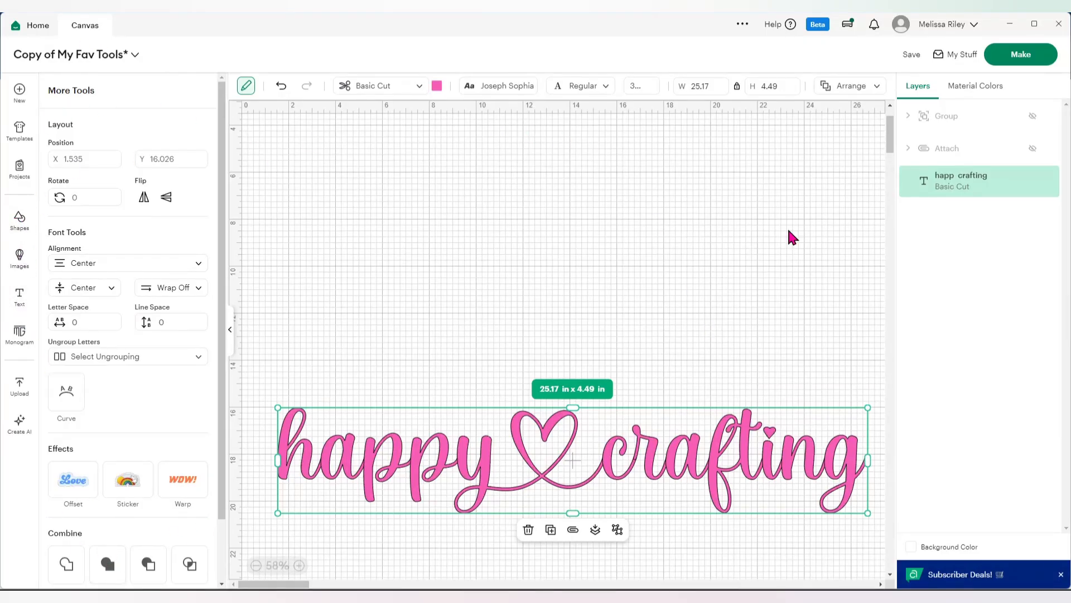
# Unhide the Group and Attach layers, move the hello group to about X 9.49 in, Y 1.94 in, and the happy crafting text to about Y 13.19 in
pyautogui.click(1033, 116)
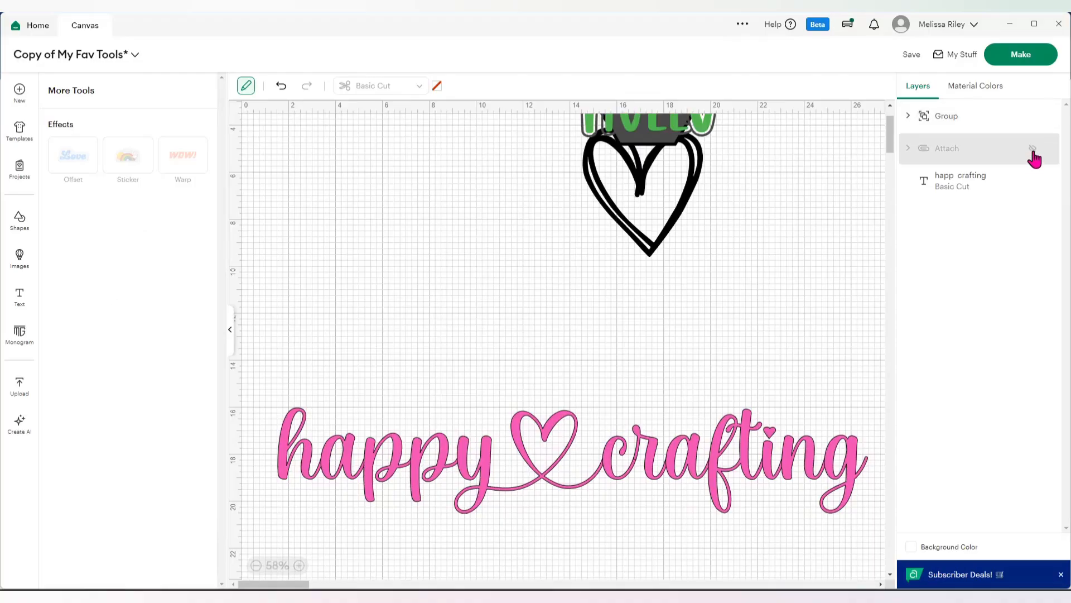
pyautogui.scroll(3, 704, 224)
pyautogui.moveTo(653, 190); pyautogui.dragTo(694, 208)
pyautogui.moveTo(419, 245); pyautogui.dragTo(536, 217)
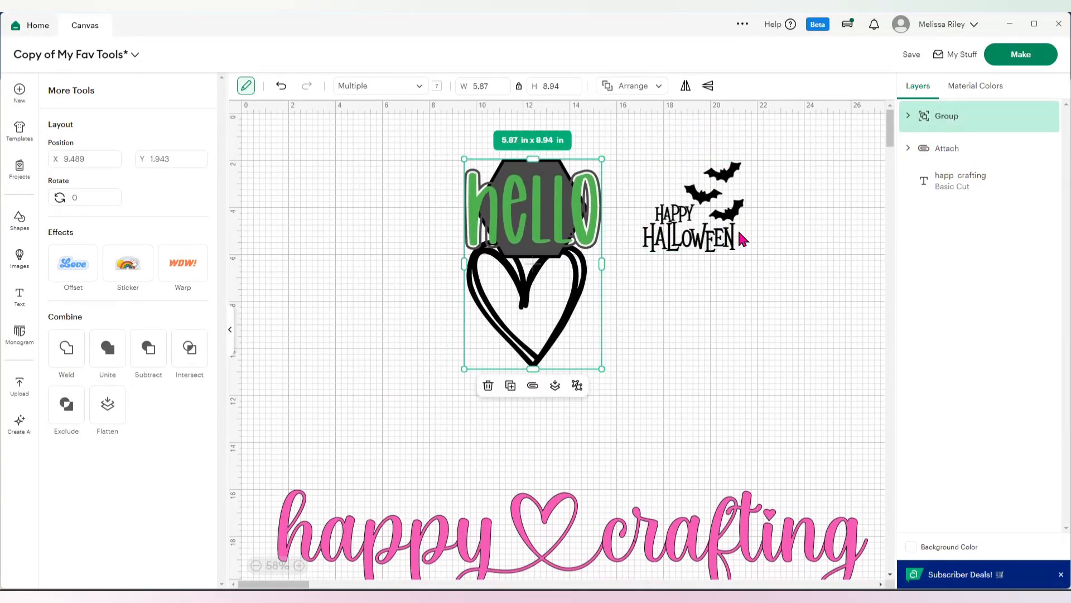
pyautogui.moveTo(554, 527); pyautogui.dragTo(552, 466)
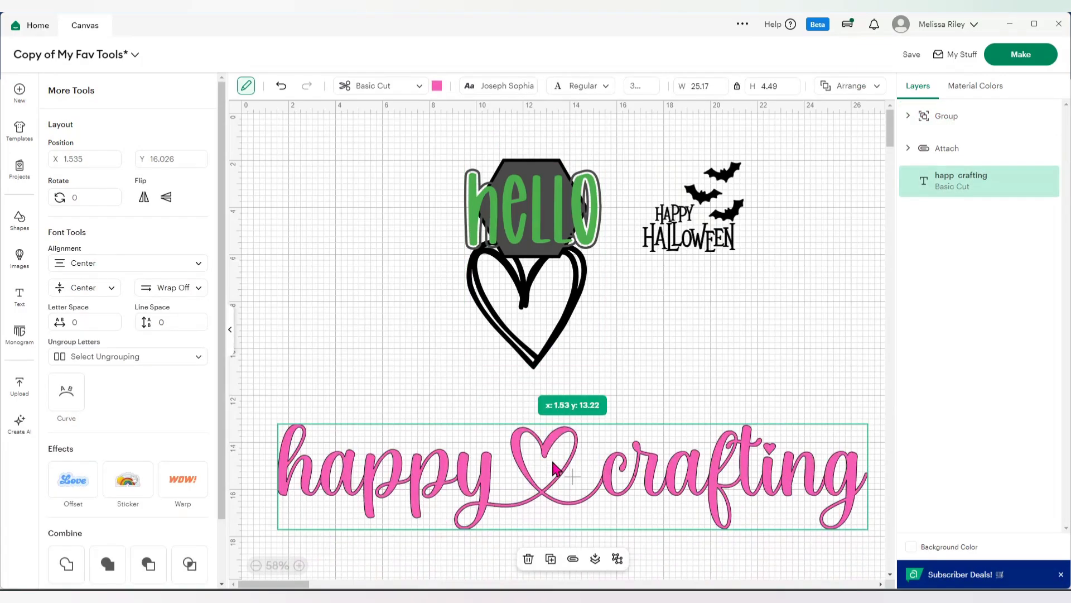
# Compare the layout, effects and combine tools offered for the hello group, happy crafting text, attached Halloween design and an empty selection
pyautogui.click(506, 228)
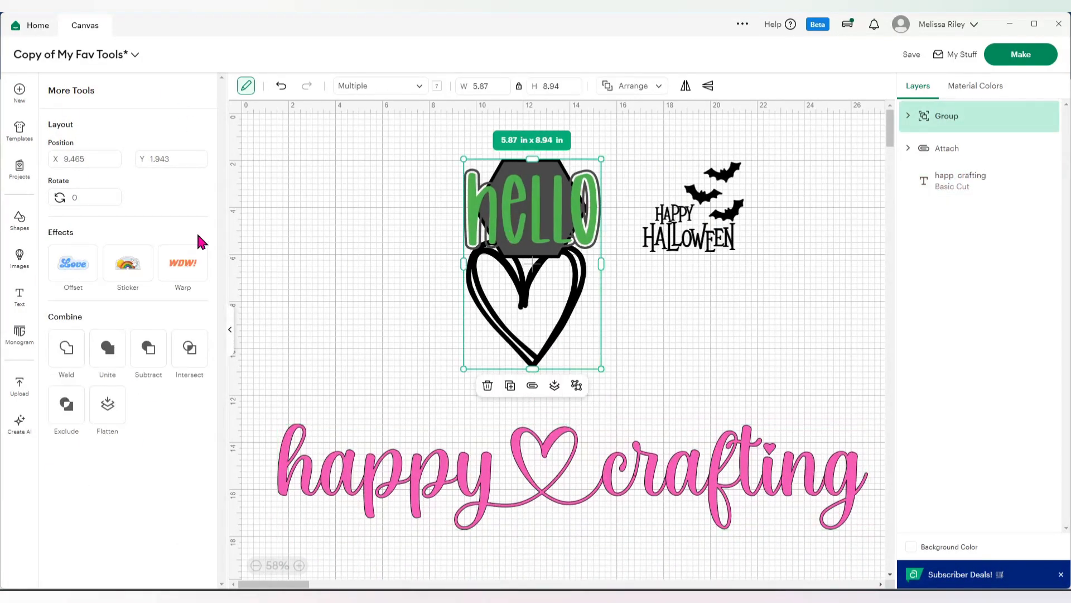
pyautogui.click(641, 471)
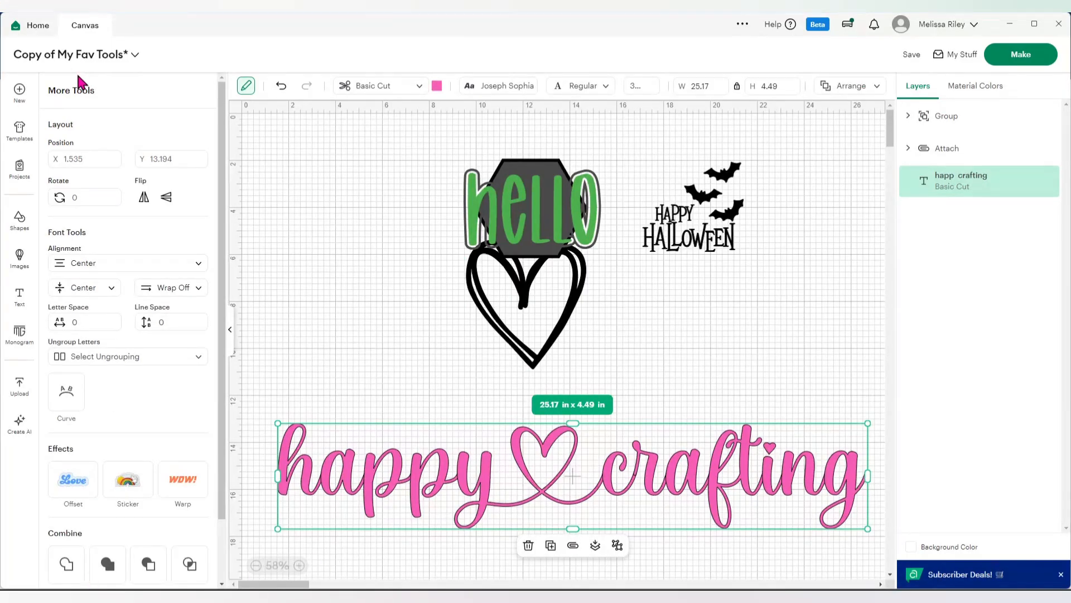
pyautogui.scroll(-3, 103, 519)
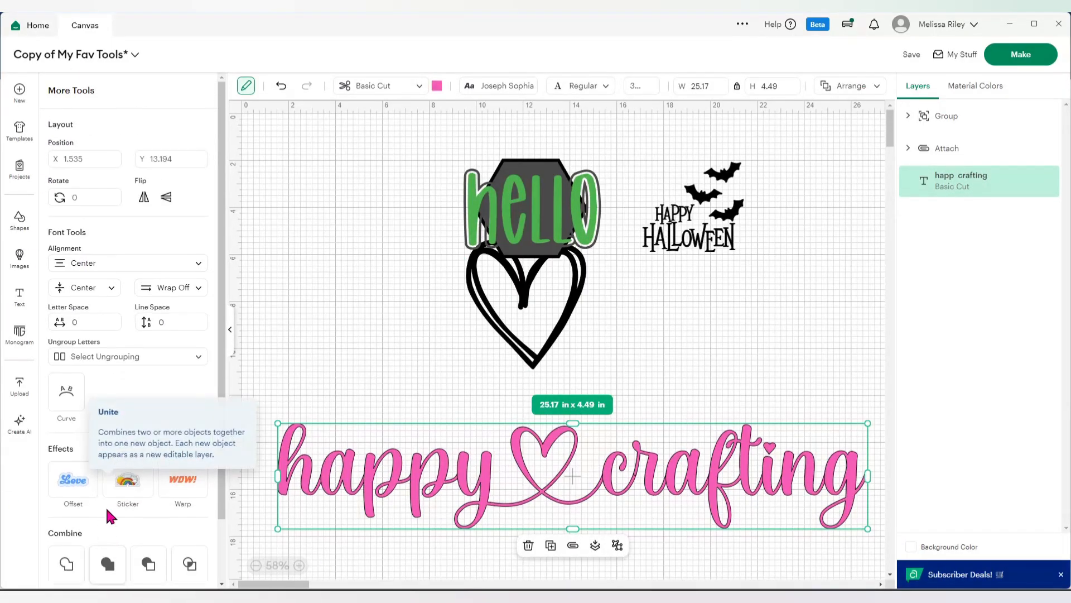
pyautogui.scroll(2, 152, 539)
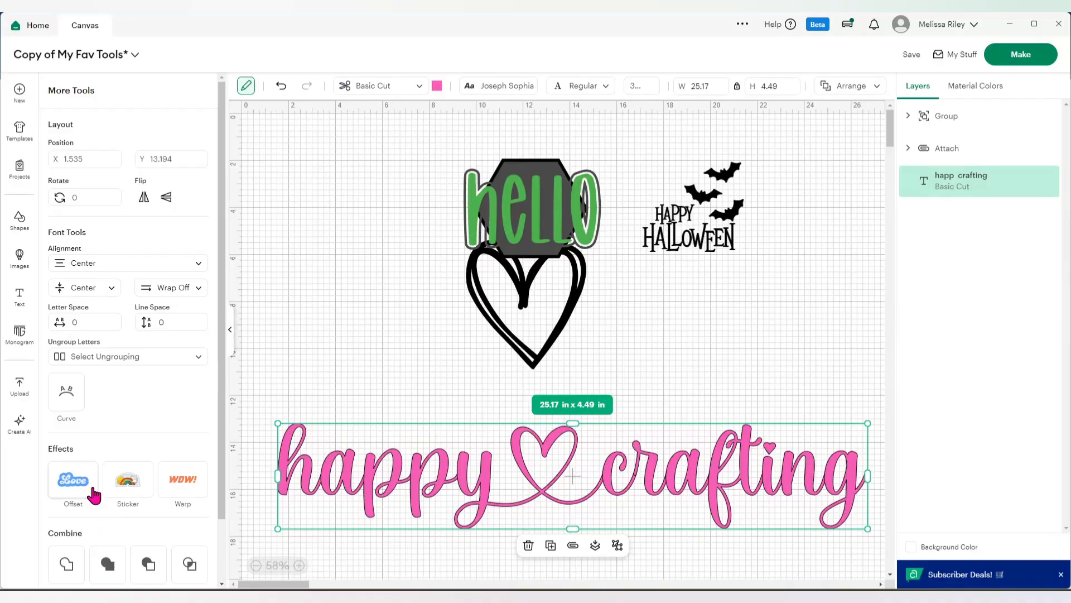
pyautogui.scroll(-2, 84, 502)
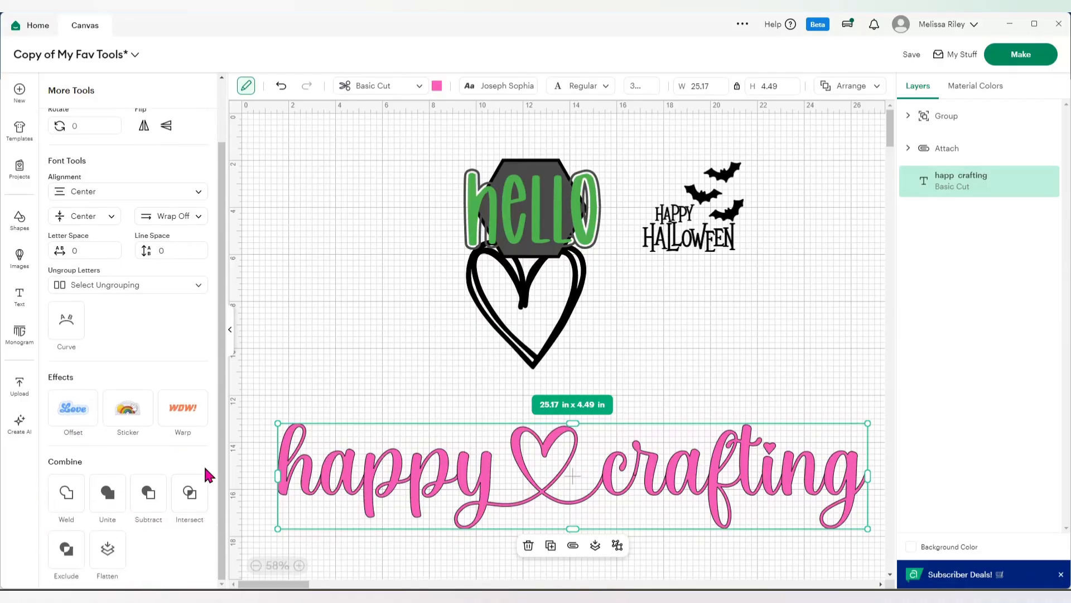
pyautogui.click(309, 349)
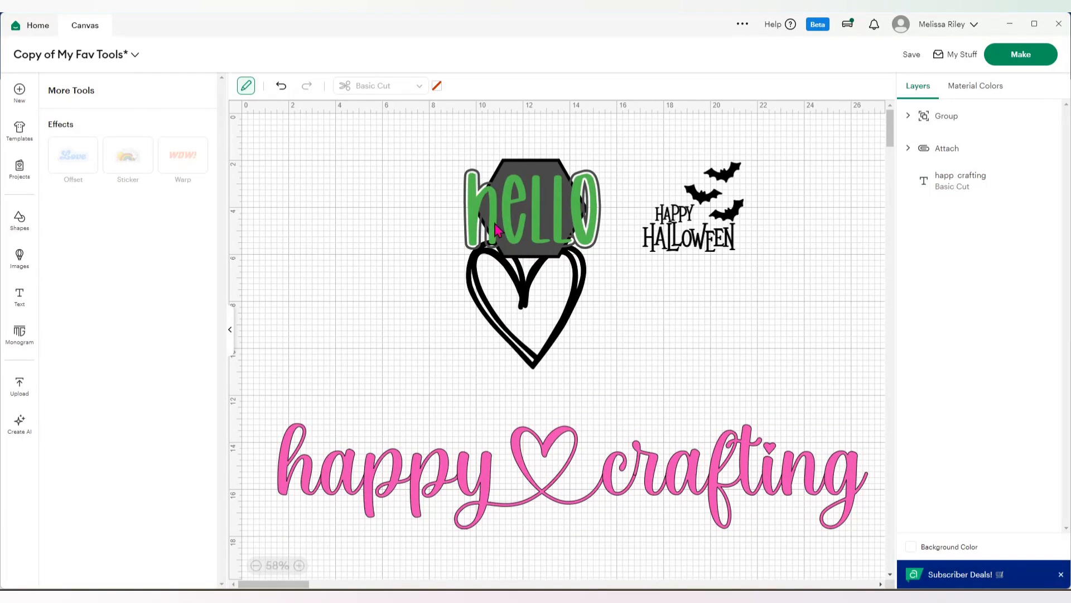
pyautogui.click(501, 225)
pyautogui.click(689, 229)
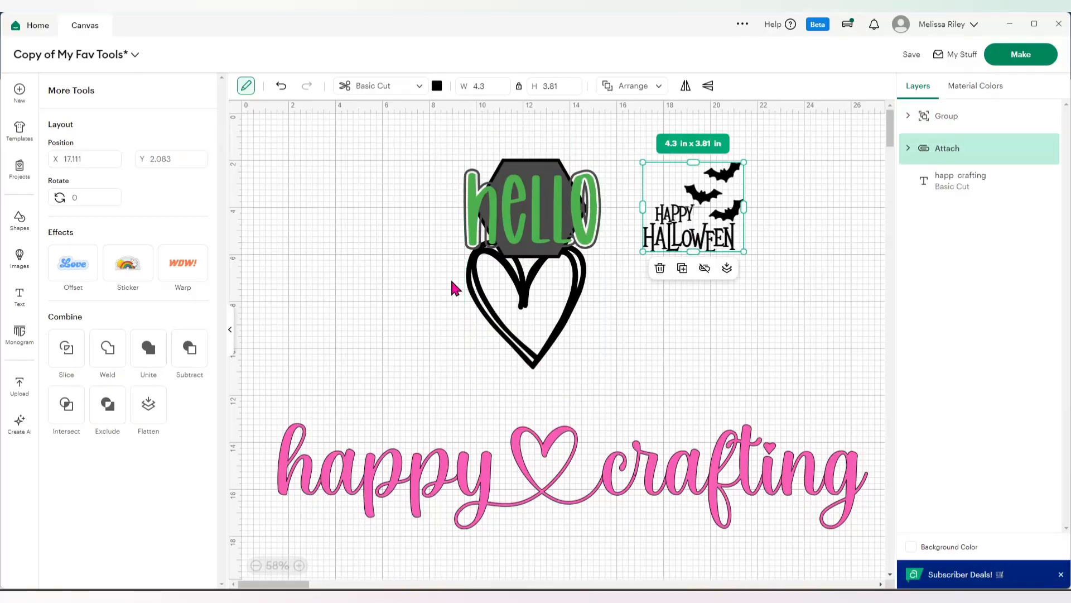
# Add an octagon to the canvas and place it beside the heart at about X 14.87 in, Y 7.05 in
pyautogui.click(555, 264)
pyautogui.hotkey('ctrl', 'v')
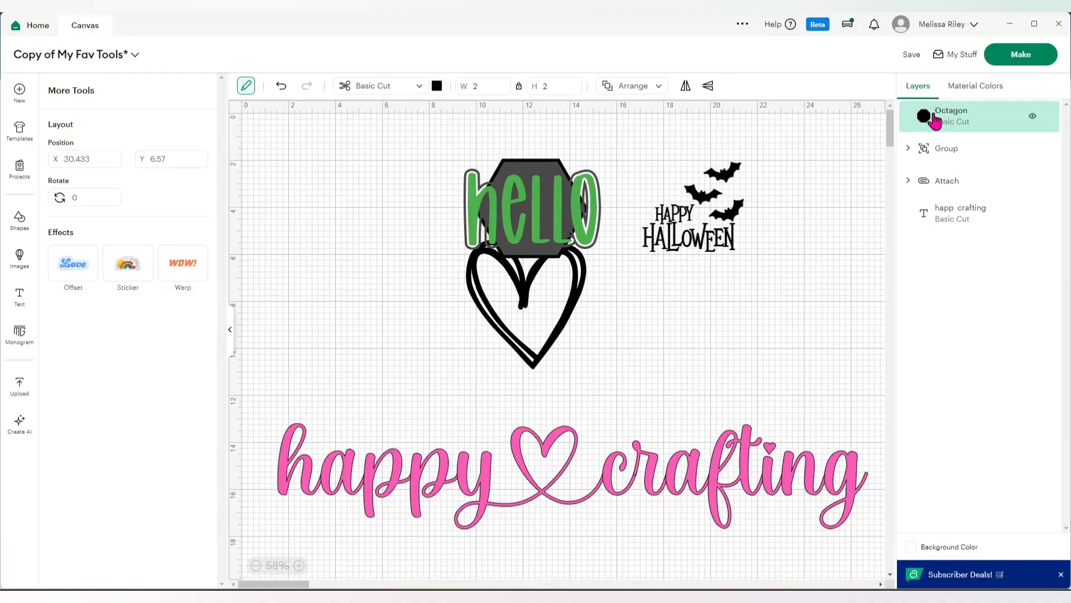
pyautogui.moveTo(935, 120); pyautogui.dragTo(613, 302)
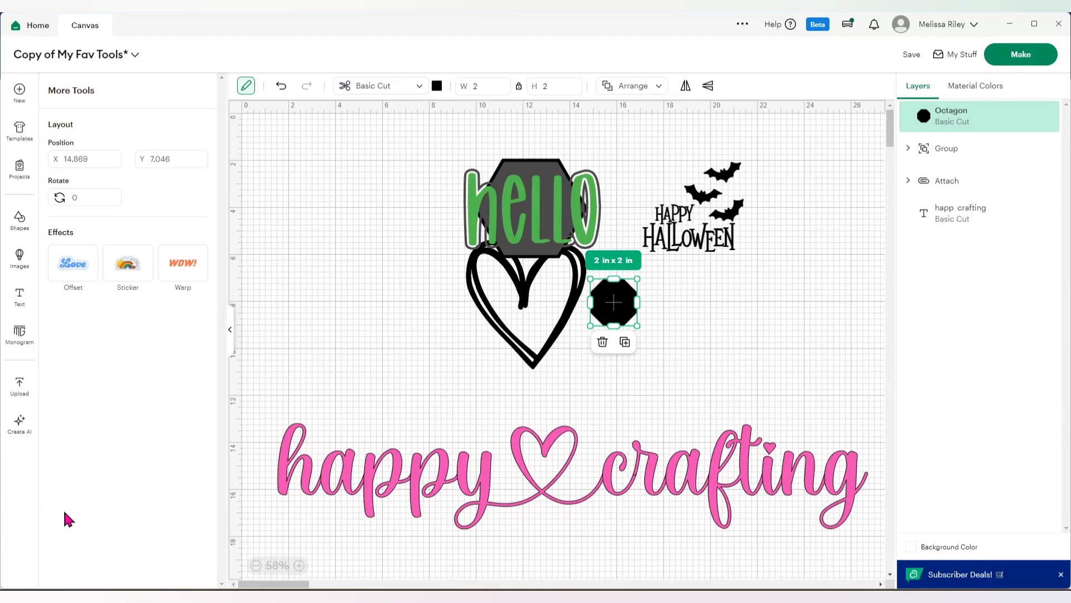
# Compare the tools offered for the text, Halloween design and hello group, then examine the full set of font, effects and combine tools for the text
pyautogui.click(662, 464)
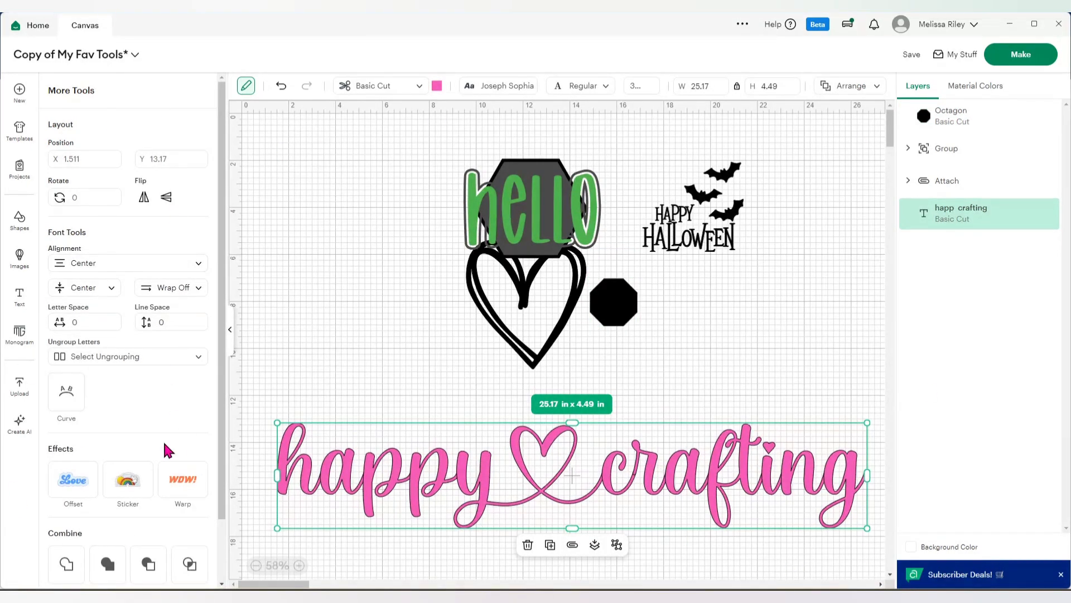
pyautogui.click(677, 247)
pyautogui.click(516, 221)
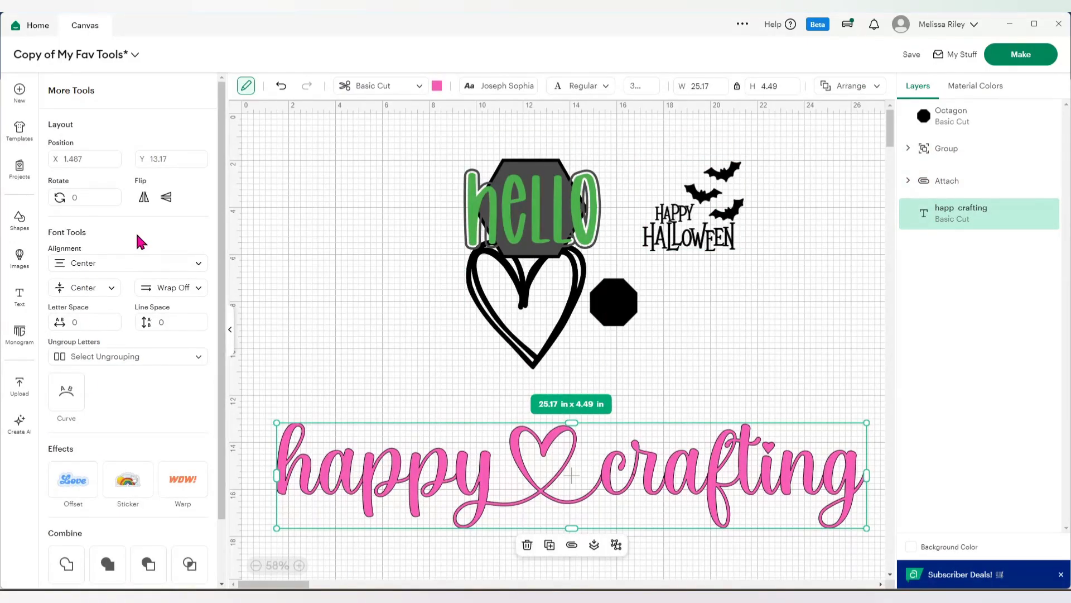
pyautogui.scroll(-3, 129, 246)
pyautogui.scroll(3, 106, 374)
pyautogui.scroll(-1, 136, 362)
pyautogui.scroll(-2, 140, 372)
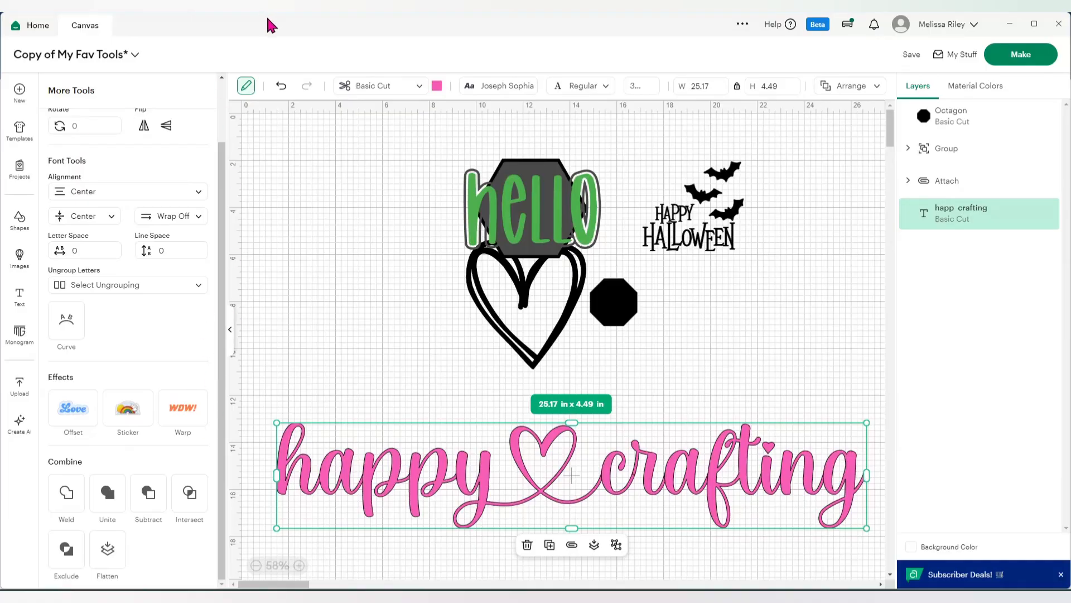
# Hide and reopen the More Tools options and look through them for the happy crafting text
pyautogui.click(246, 86)
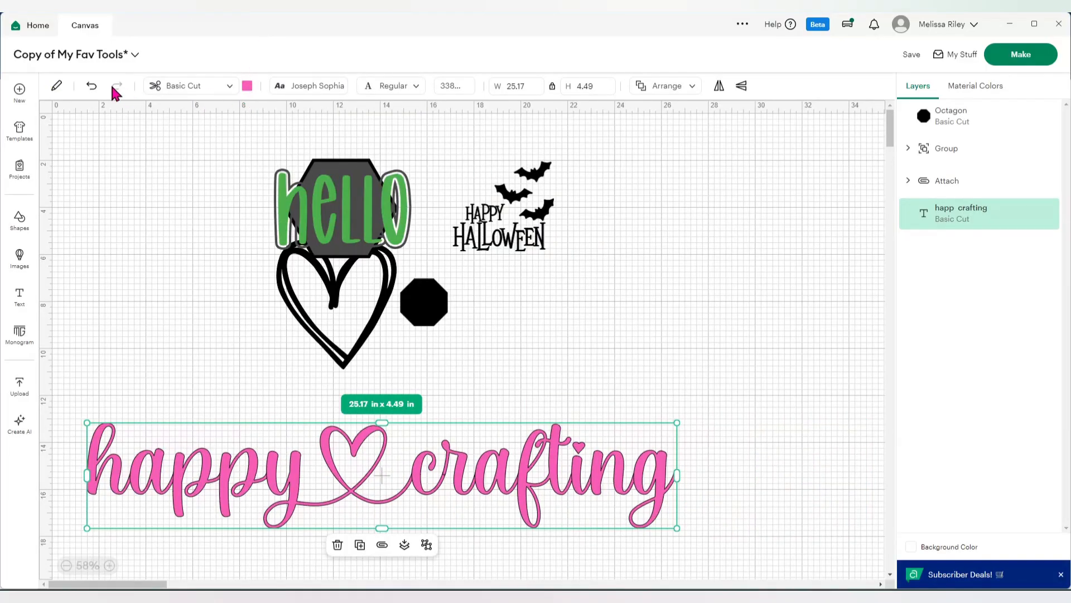
pyautogui.click(52, 89)
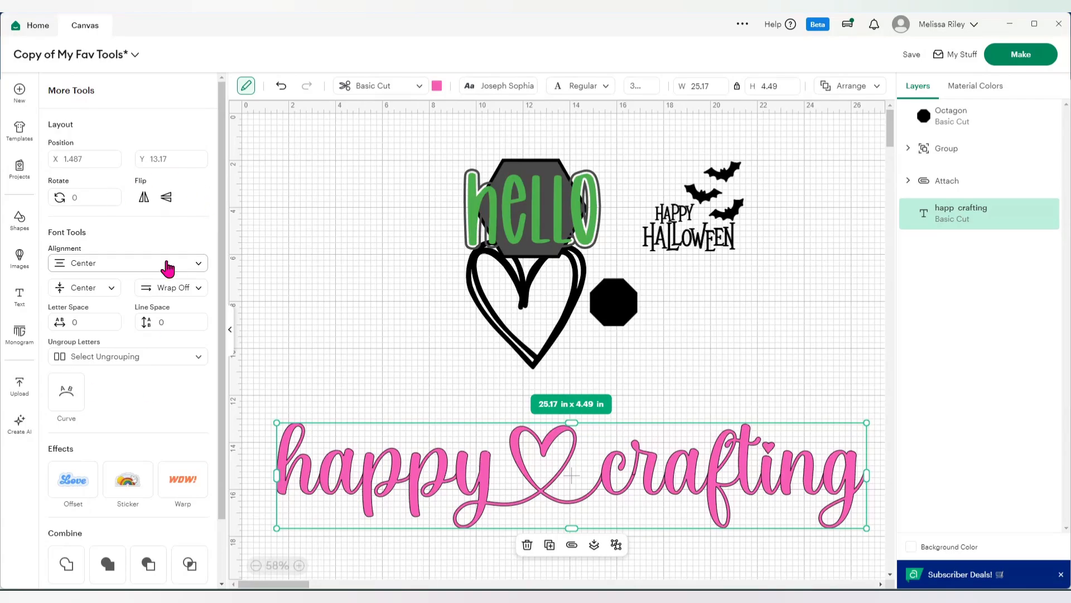
pyautogui.scroll(-2, 162, 266)
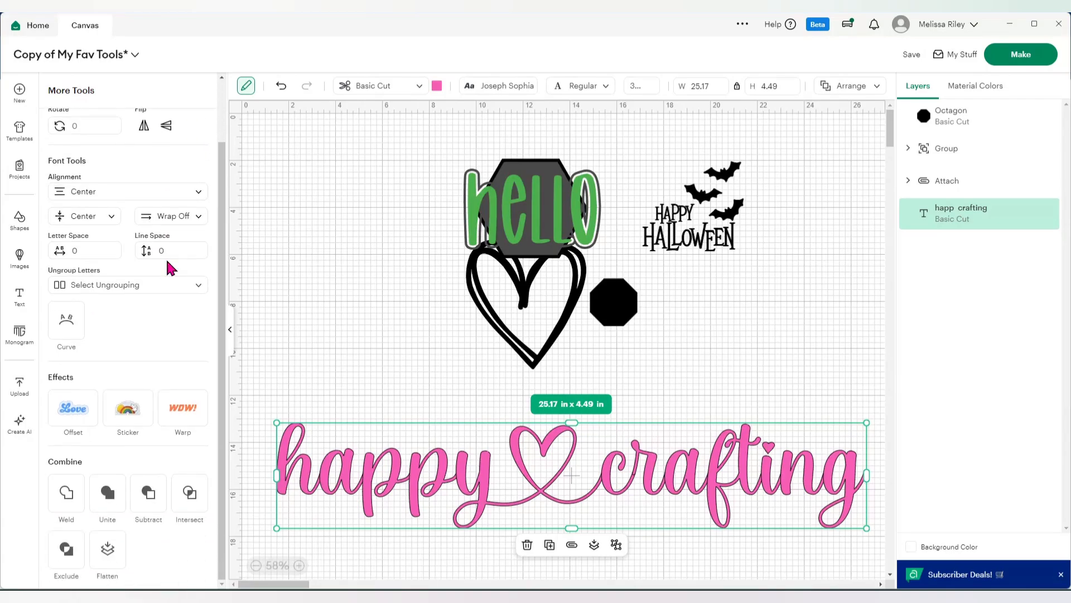
pyautogui.scroll(2, 171, 268)
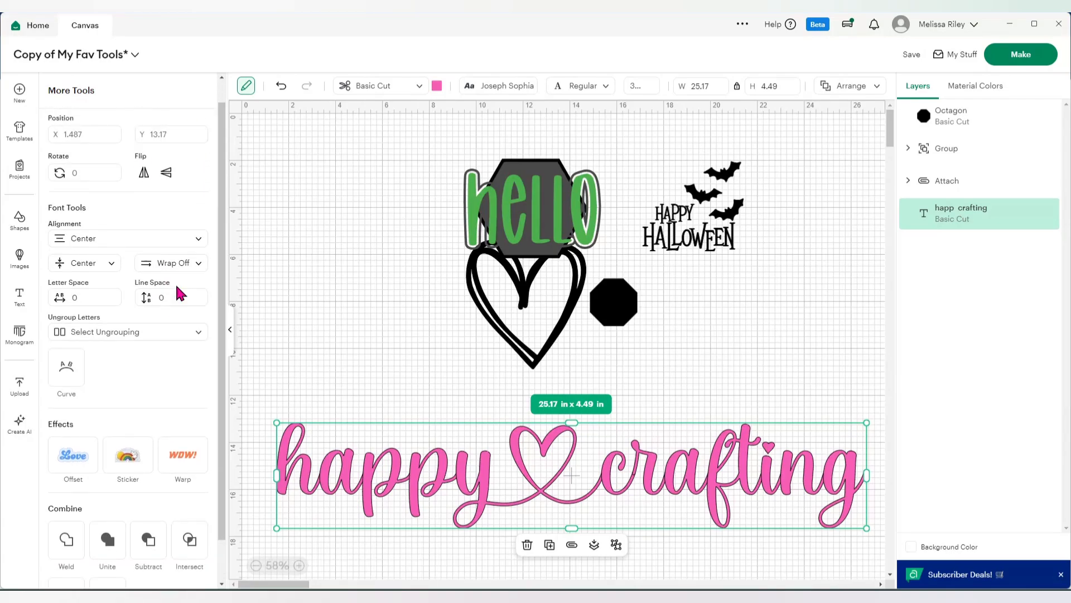
# Collapse the More Tools options, set the Application Experience to Live in the general Design Space settings and apply the change
pyautogui.click(229, 330)
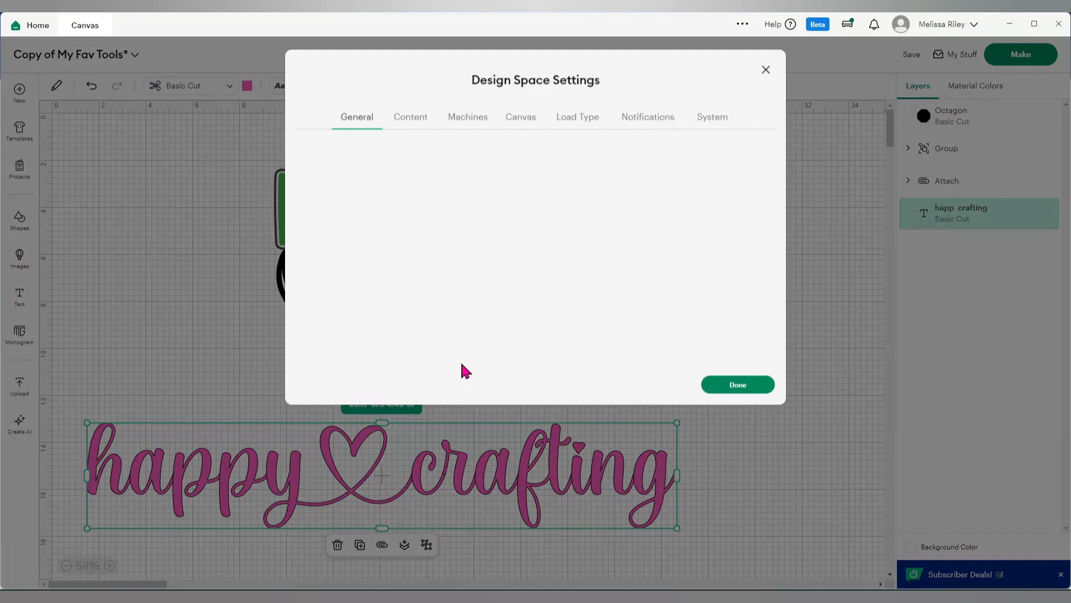
pyautogui.click(549, 249)
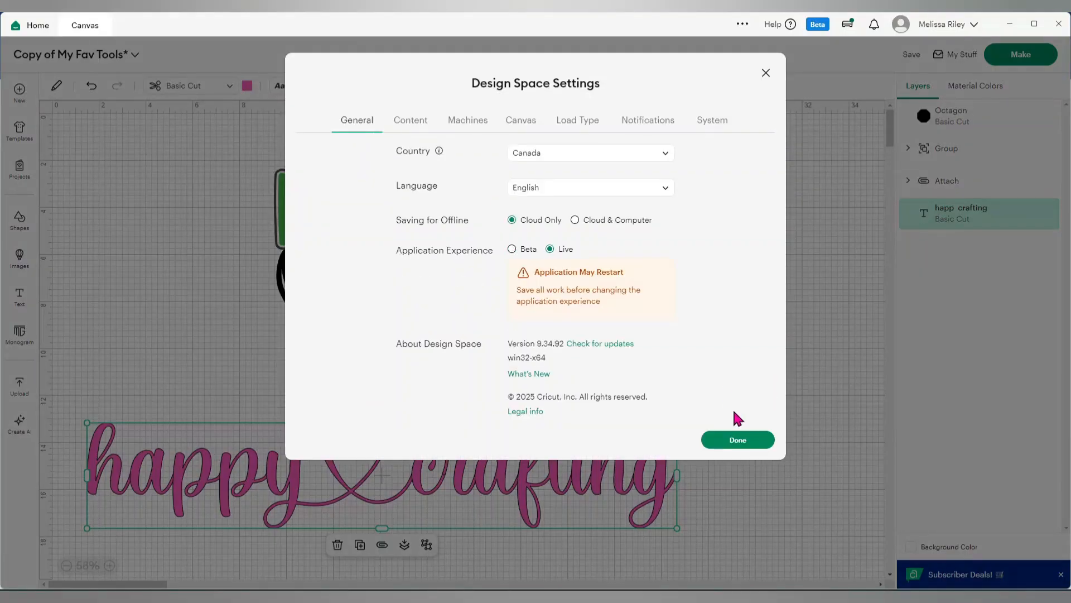
pyautogui.click(732, 441)
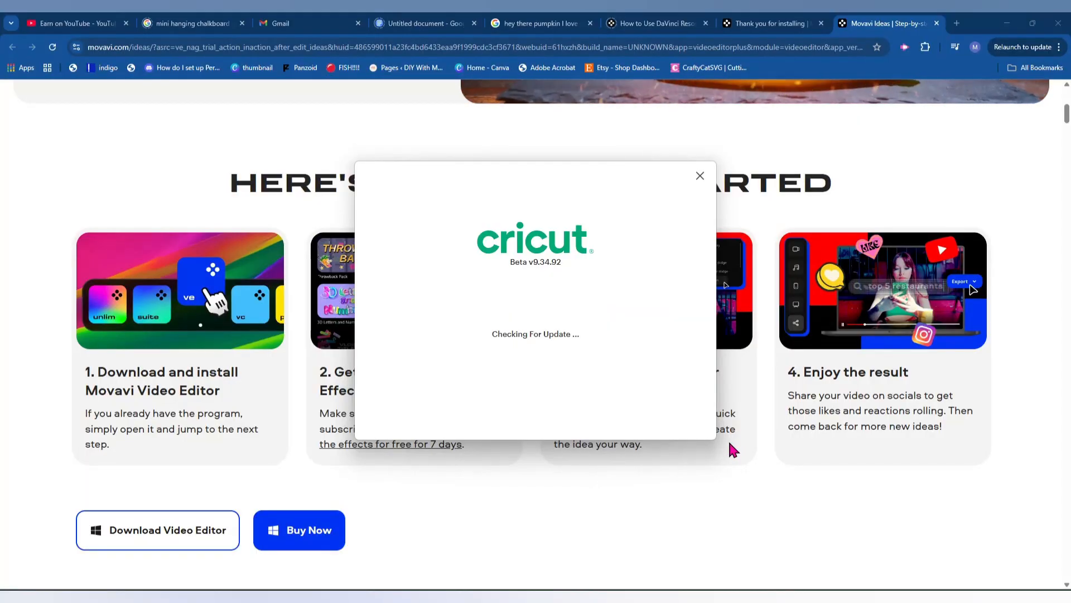